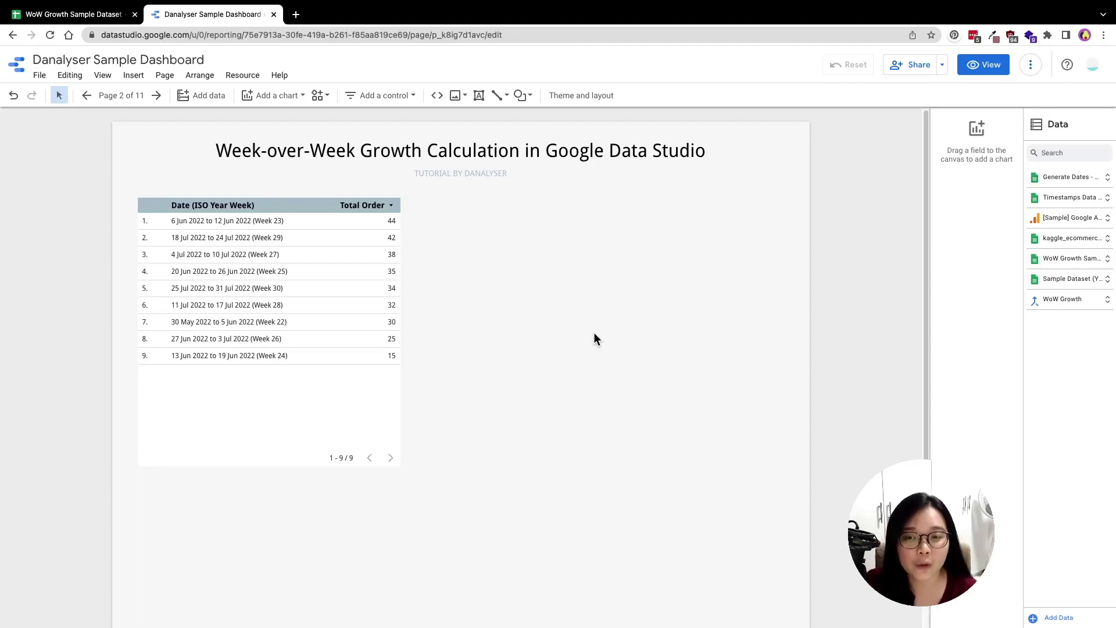
Switch to the WoW Growth Sample Dataset spreadsheet and examine the percentage change table's columns and its Week 2 percentage formula
key(ctrl+shift+Tab)
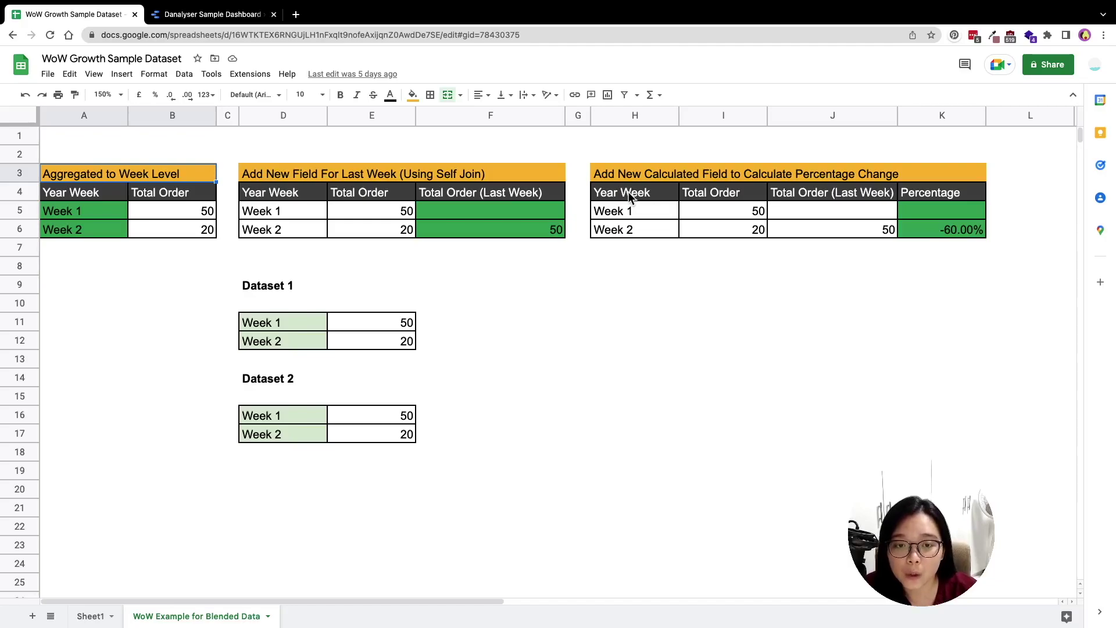
drag(630, 198, 983, 234)
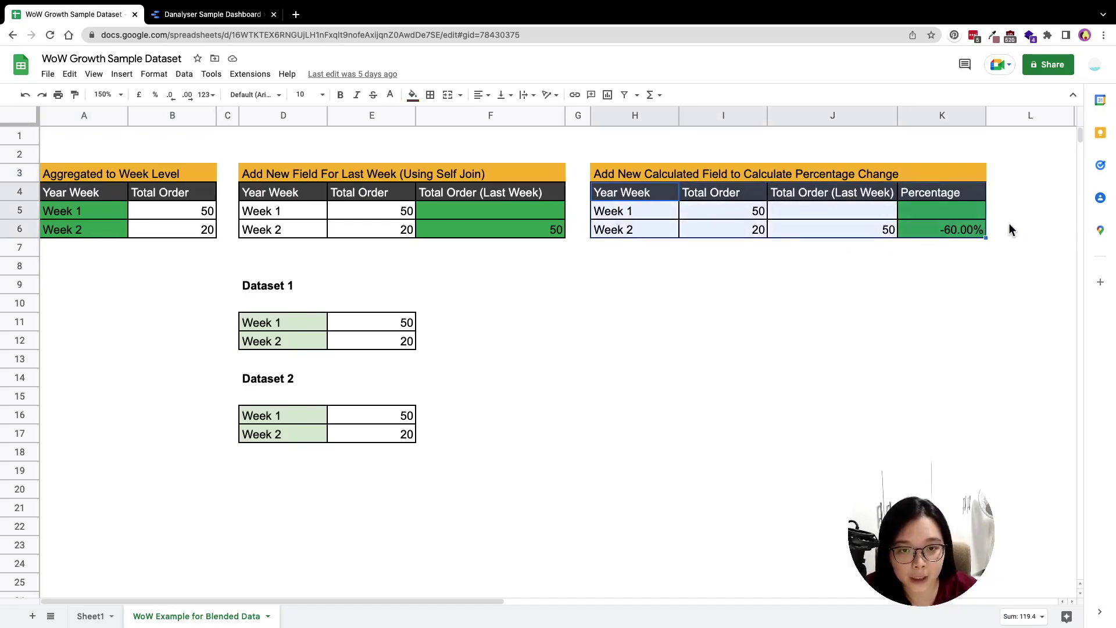
click(1008, 224)
drag(632, 198, 629, 236)
drag(741, 192, 741, 229)
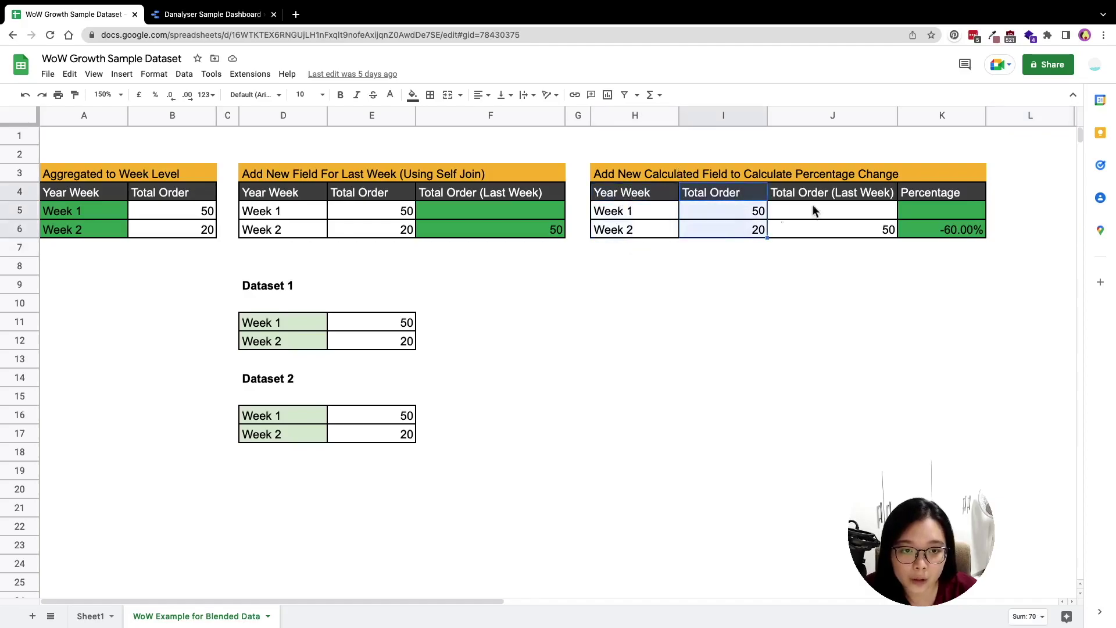
drag(842, 192, 840, 230)
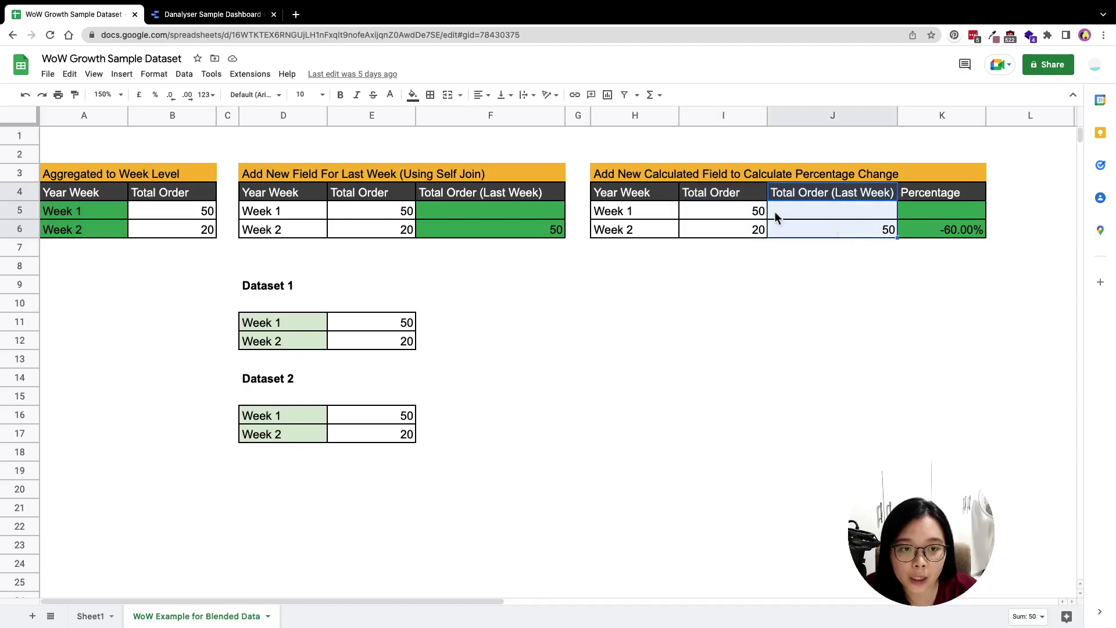
drag(926, 194, 923, 229)
click(744, 229)
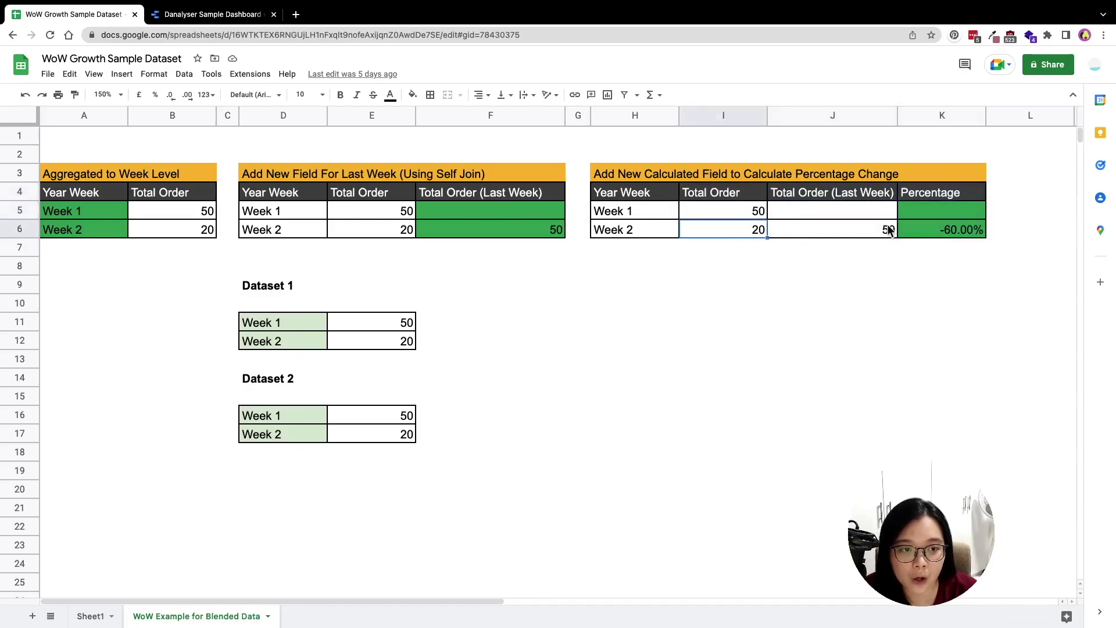
double_click(944, 230)
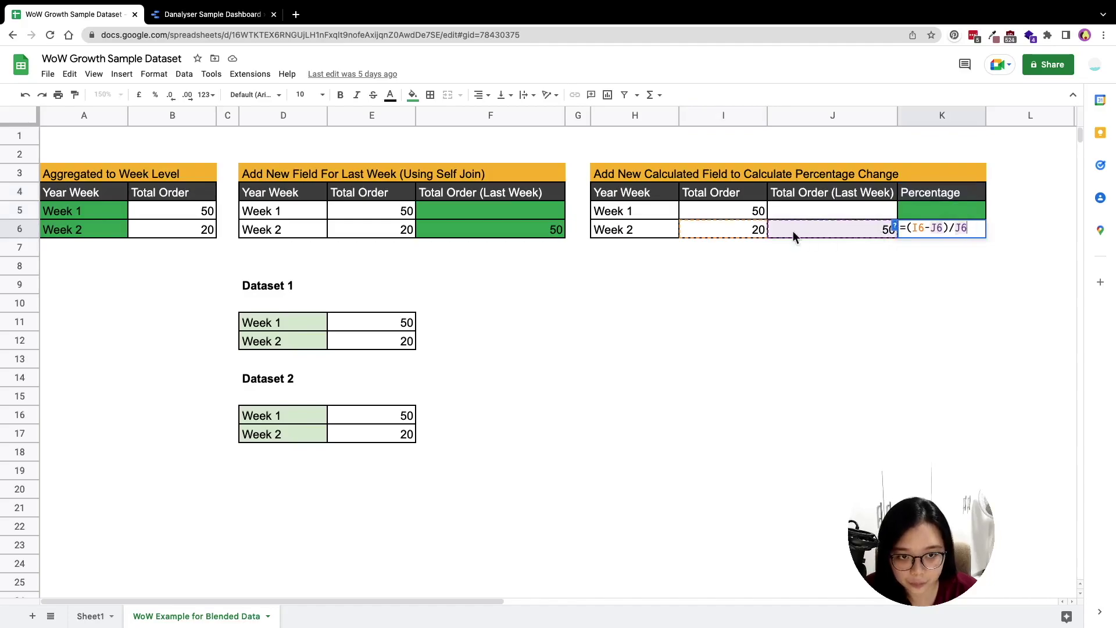
drag(972, 227, 881, 229)
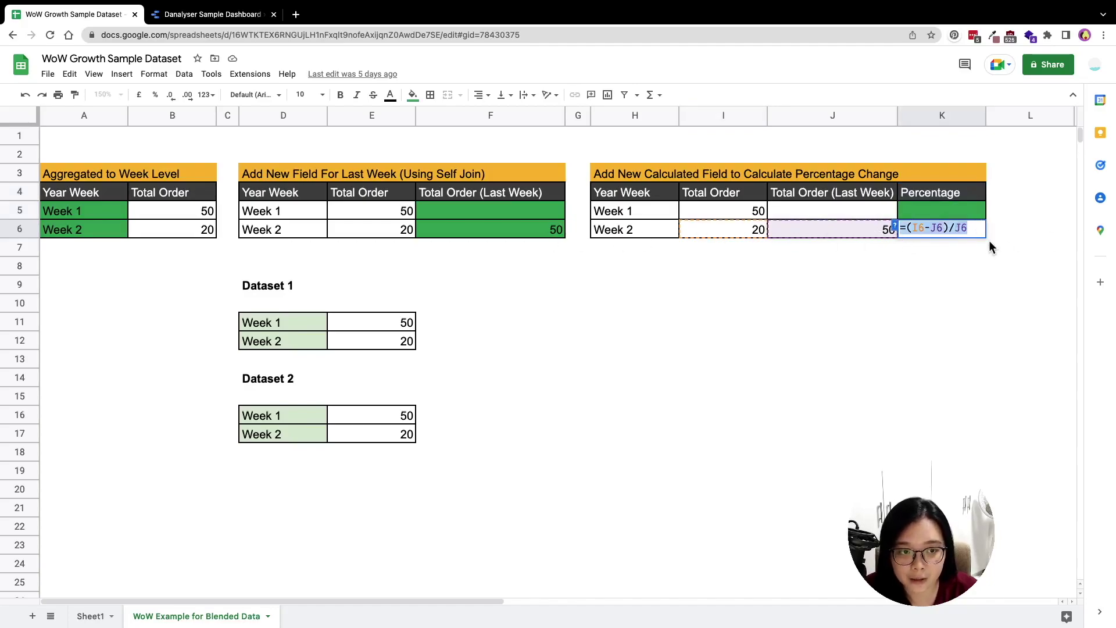
click(1020, 226)
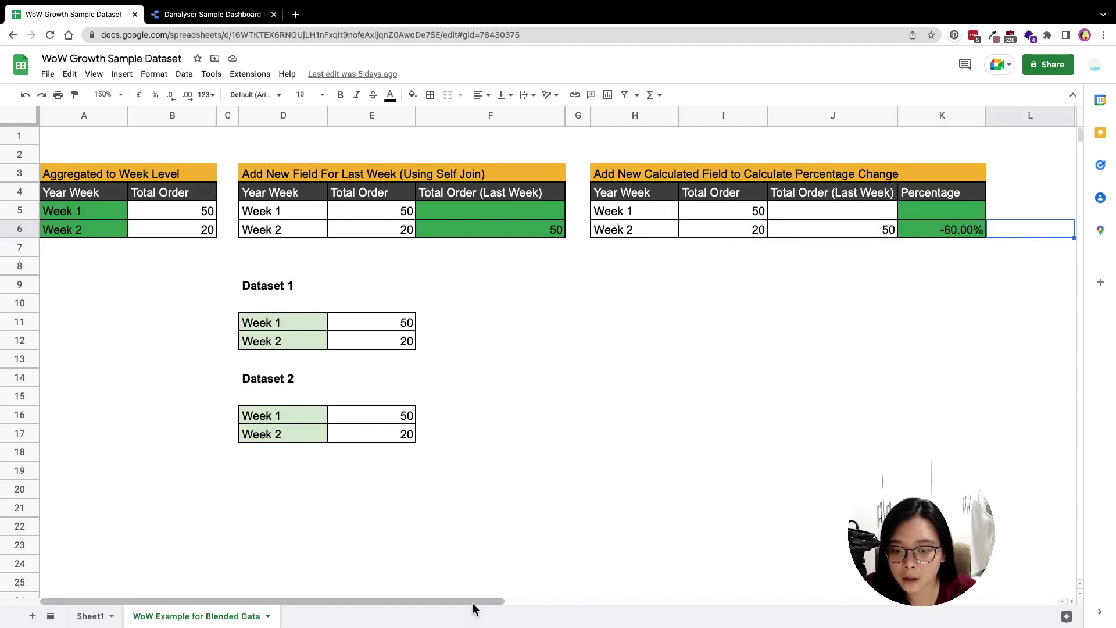
Review the daily Date and Total Order columns in Sheet1 and the week-level aggregation table in the WoW Example for Blended Data sheet
click(107, 618)
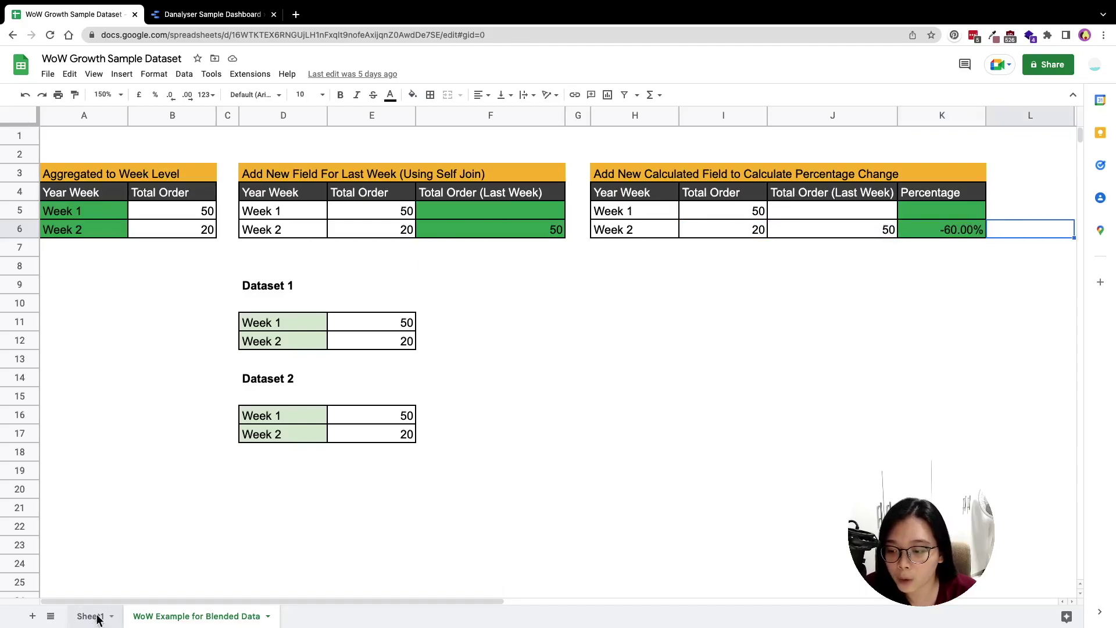
click(84, 116)
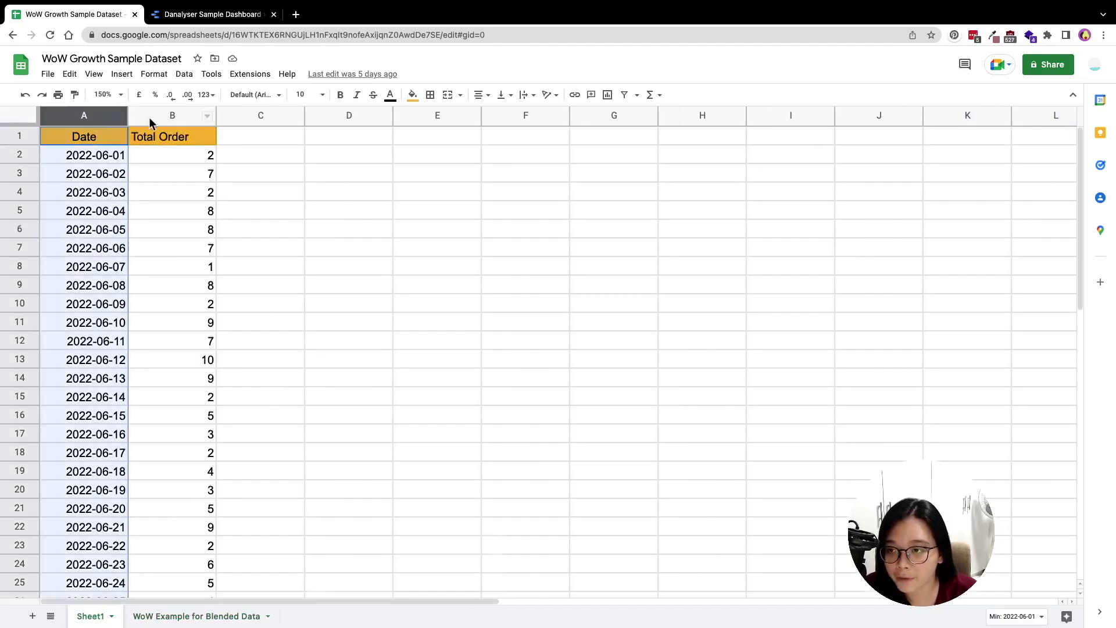
click(180, 118)
click(224, 616)
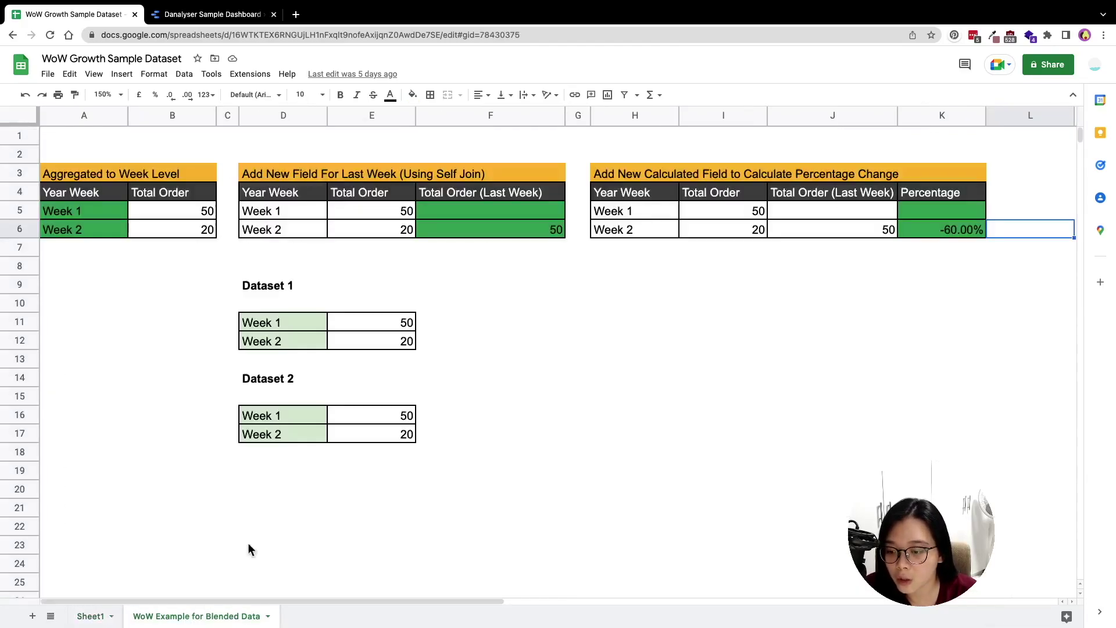
mouse_move(81, 189)
mouse_down()
mouse_move(176, 212)
mouse_move(190, 236)
mouse_up()
click(190, 264)
drag(108, 190, 190, 229)
click(187, 188)
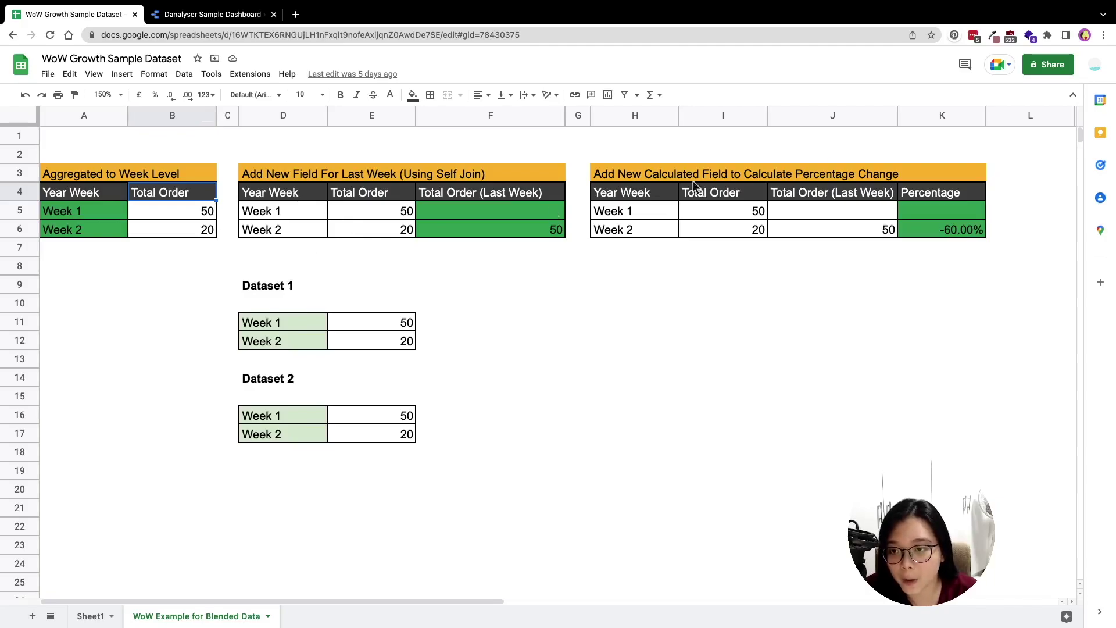
Examine the Total Order (Last Week) columns and compare the self-join table with the Dataset 1 and Dataset 2 tables
click(868, 196)
drag(868, 196, 867, 229)
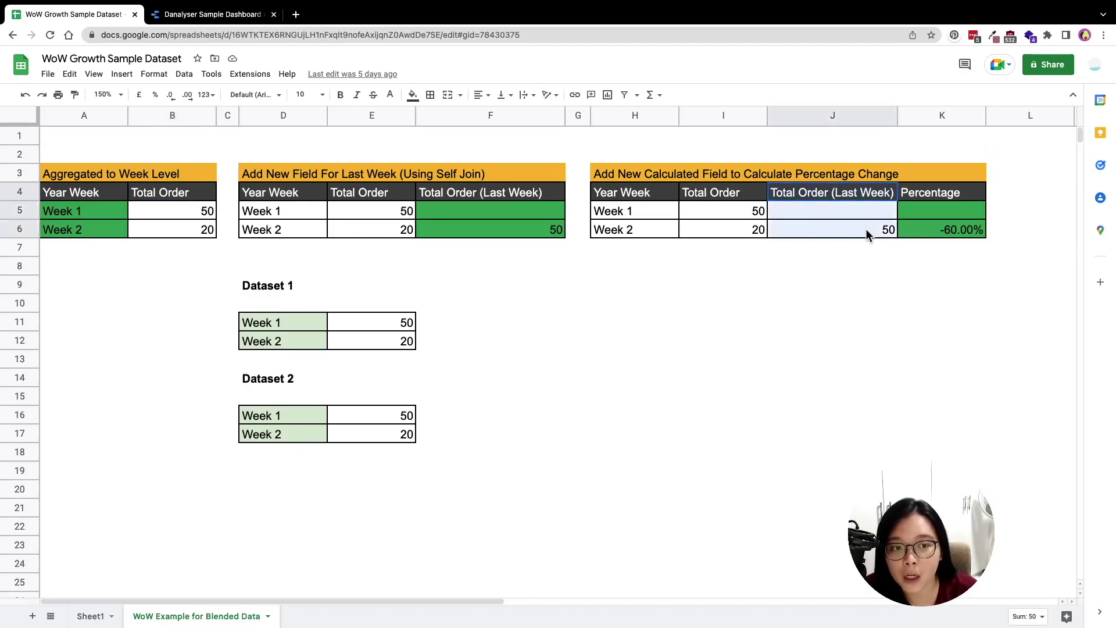
click(877, 197)
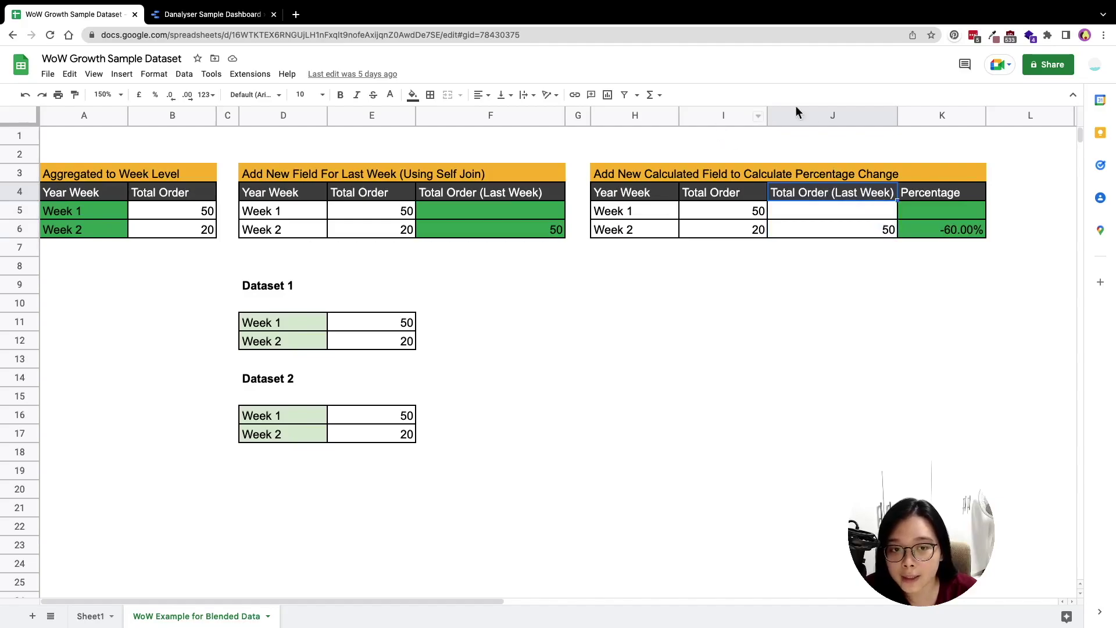
click(723, 116)
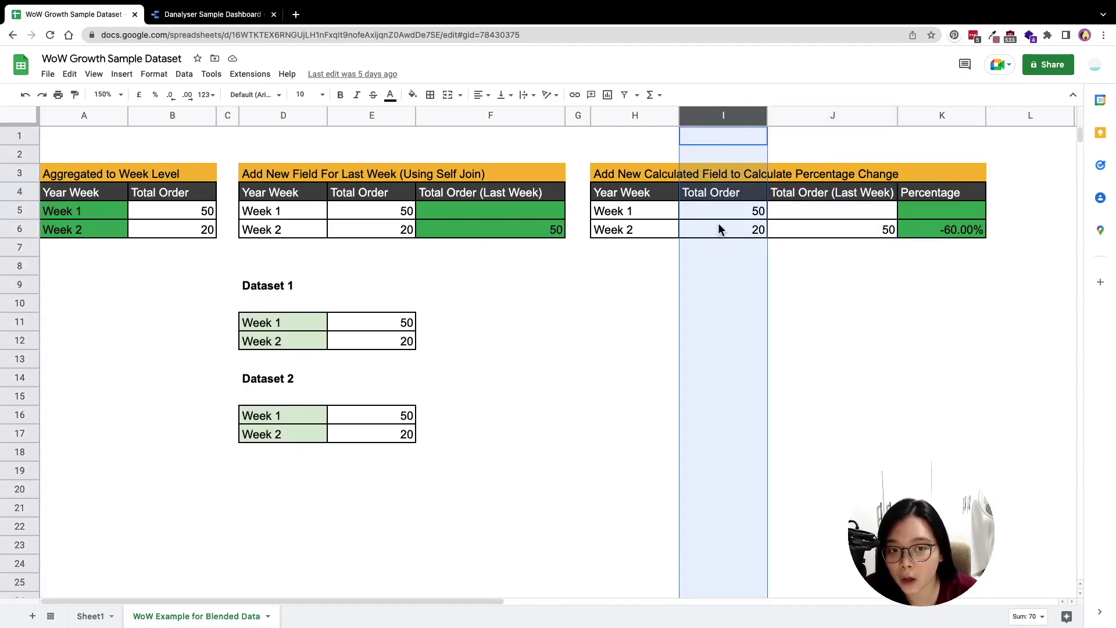
click(511, 229)
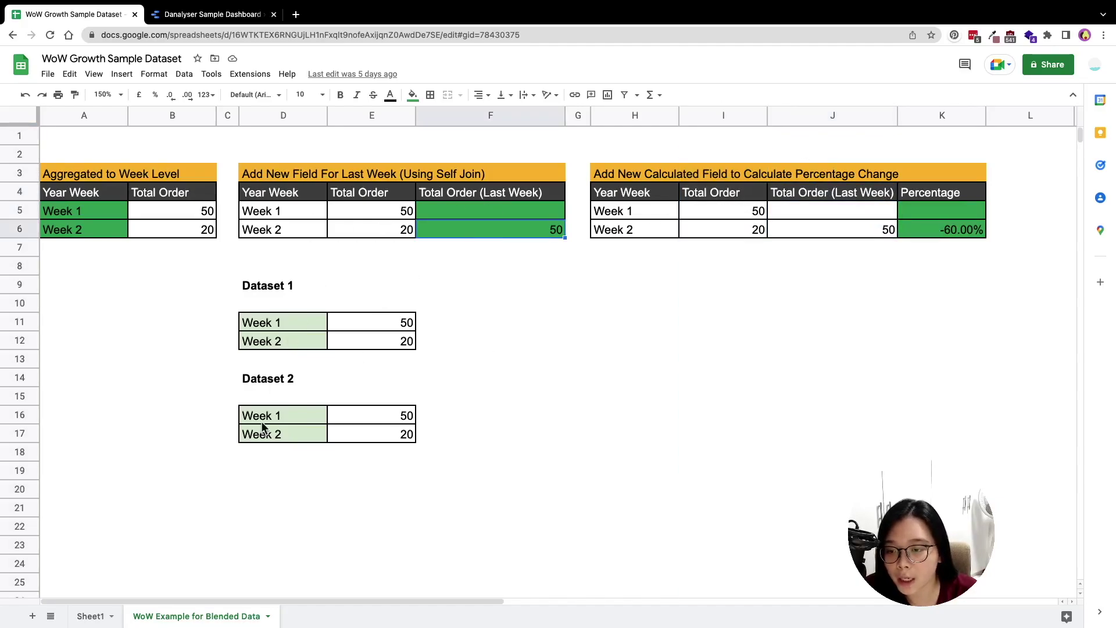
drag(294, 191, 292, 228)
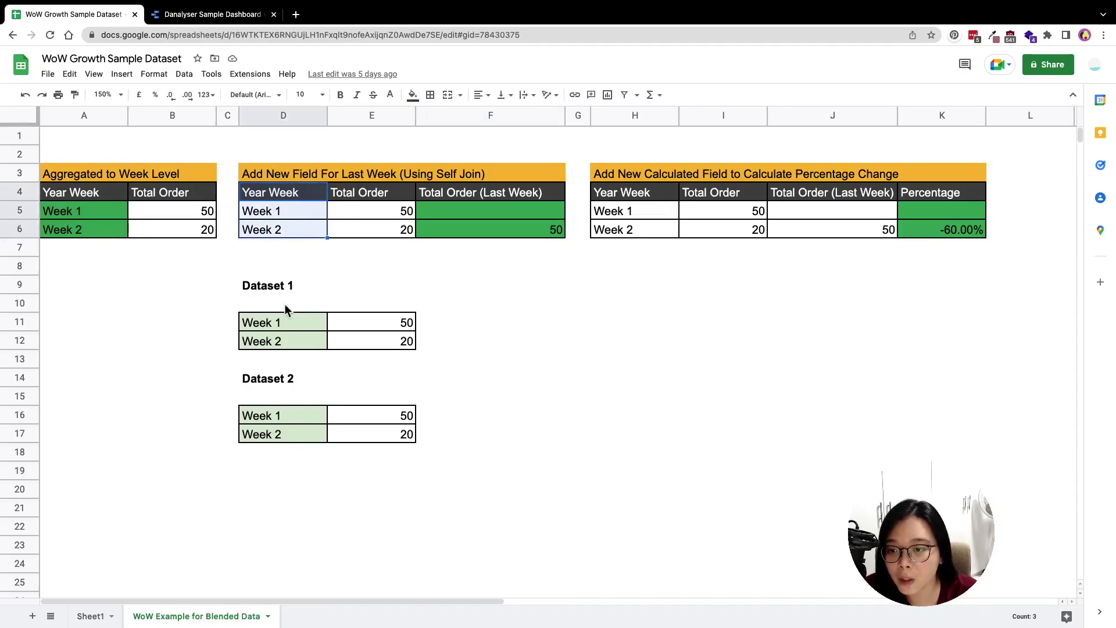
drag(276, 289, 405, 437)
click(465, 416)
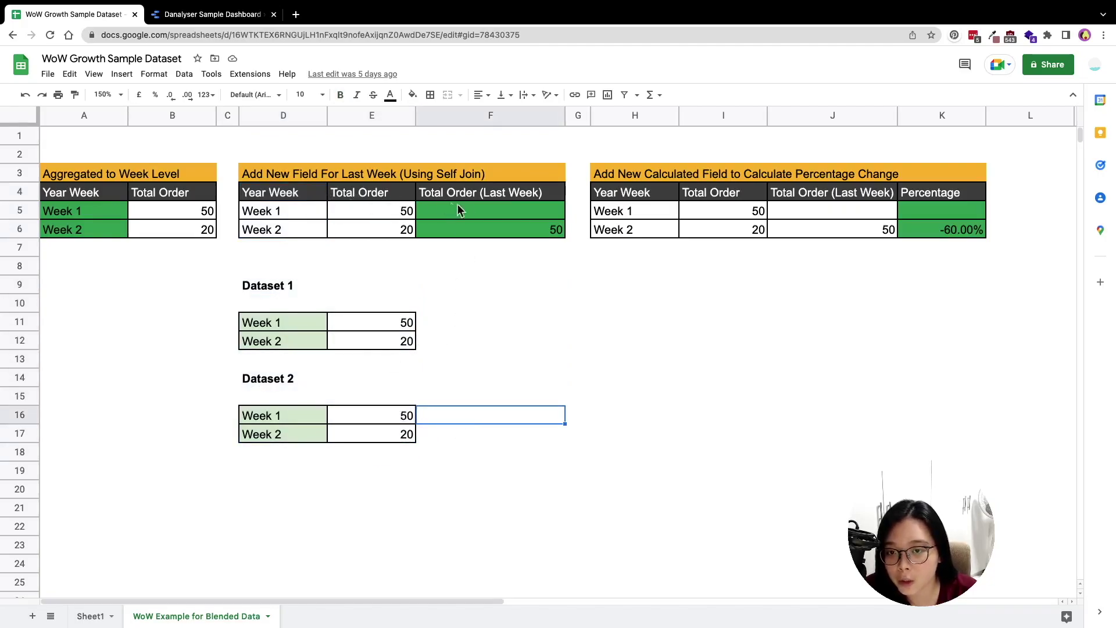
click(554, 233)
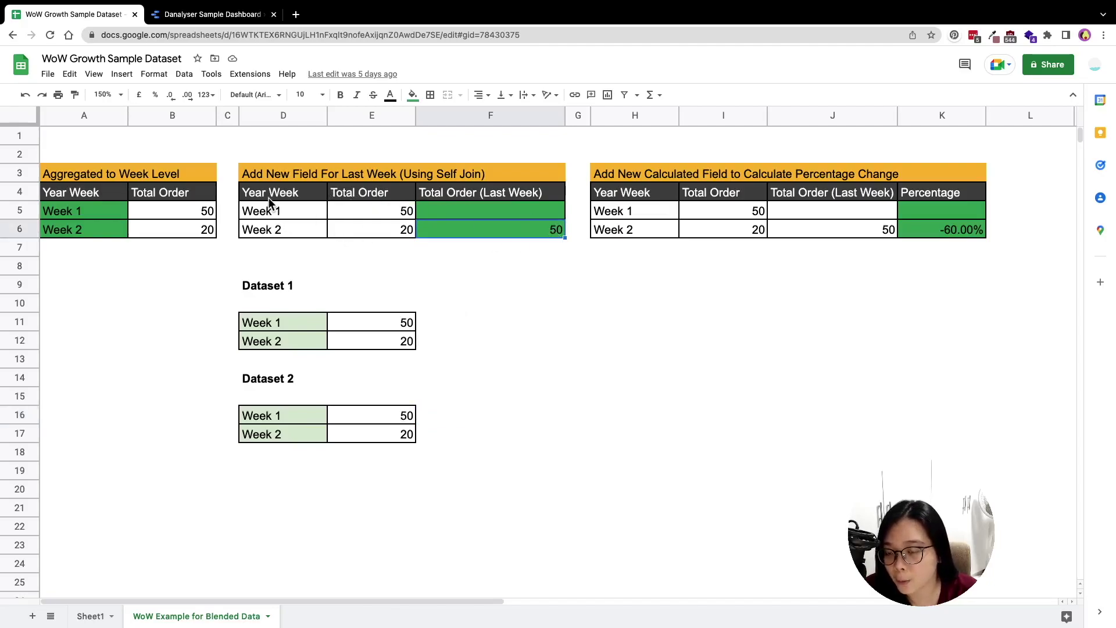
drag(270, 196, 375, 232)
click(570, 383)
click(478, 421)
click(247, 468)
click(485, 414)
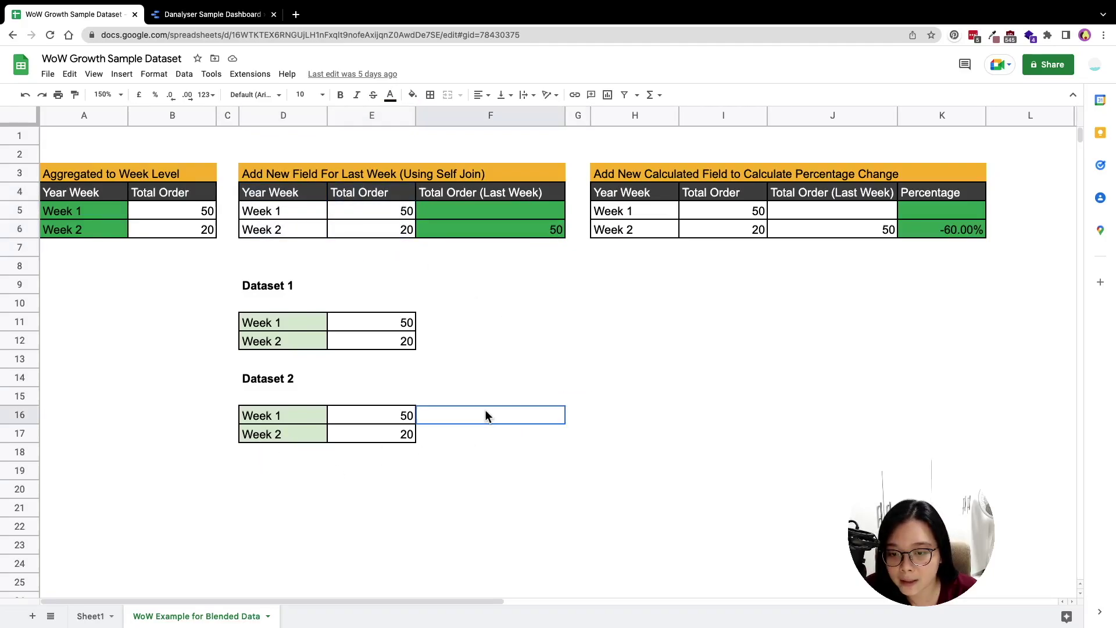
Enter Week 2 and Week 3 in cells D19 and D20 below the Dataset 2 table
click(249, 472)
text(Week)
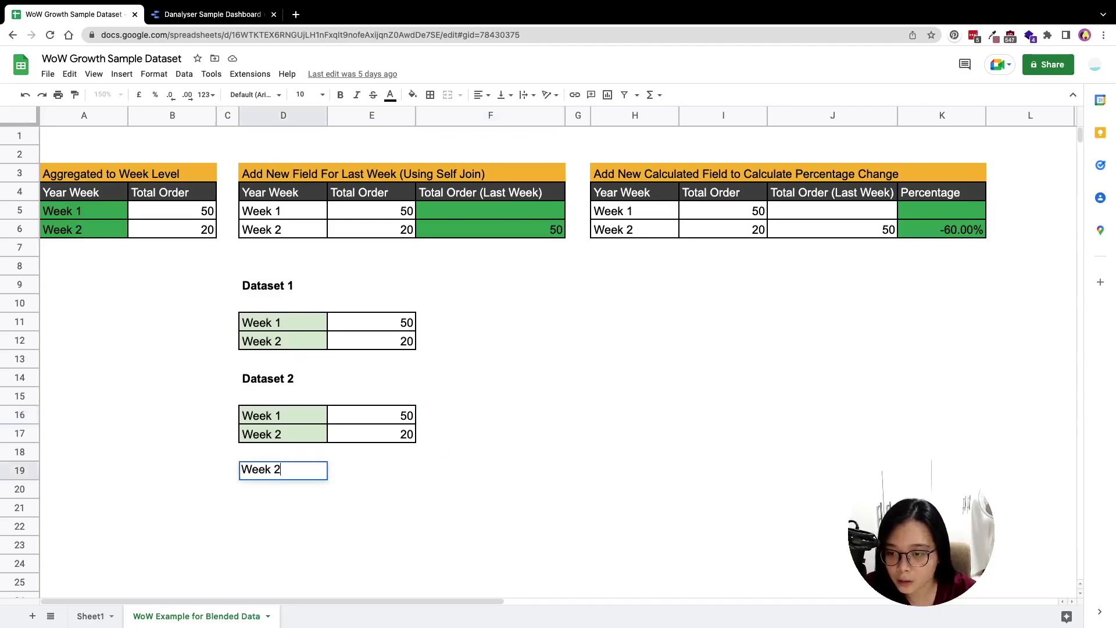
text( 2)
key(Return)
text(Week )
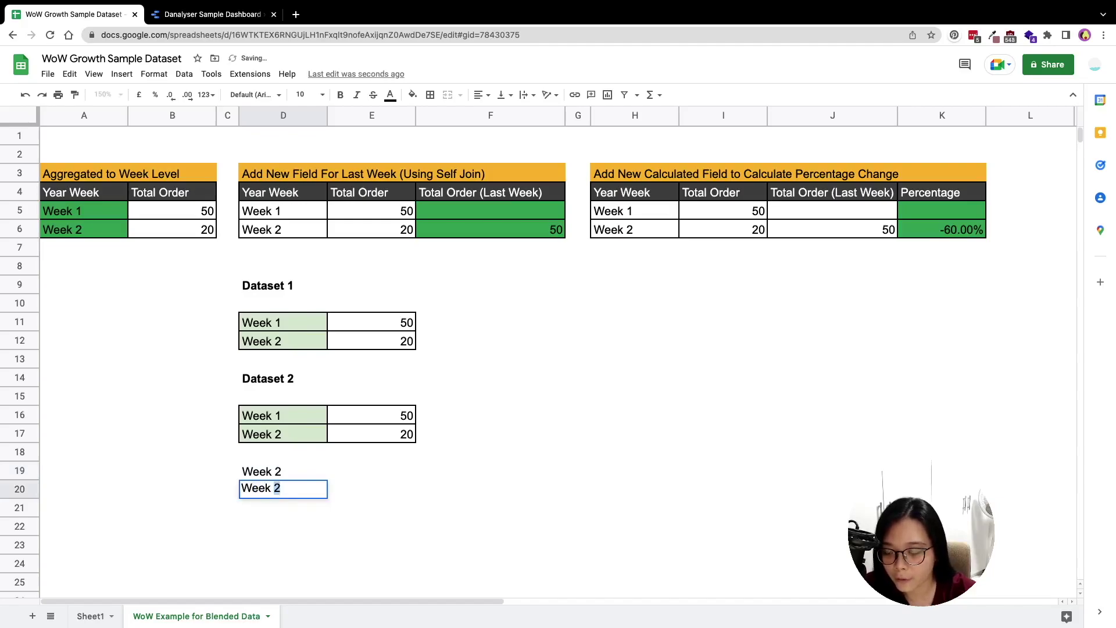
text(3)
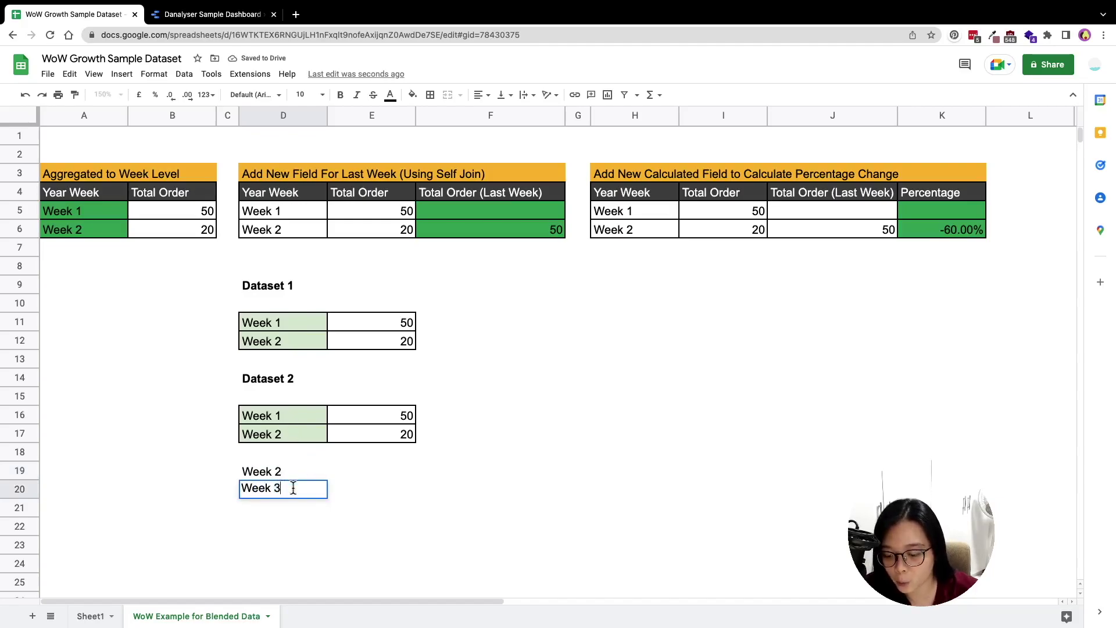
Enter the order values 50 for Week 2 and 20 for Week 3 in cells E19 and E20
click(351, 493)
click(351, 475)
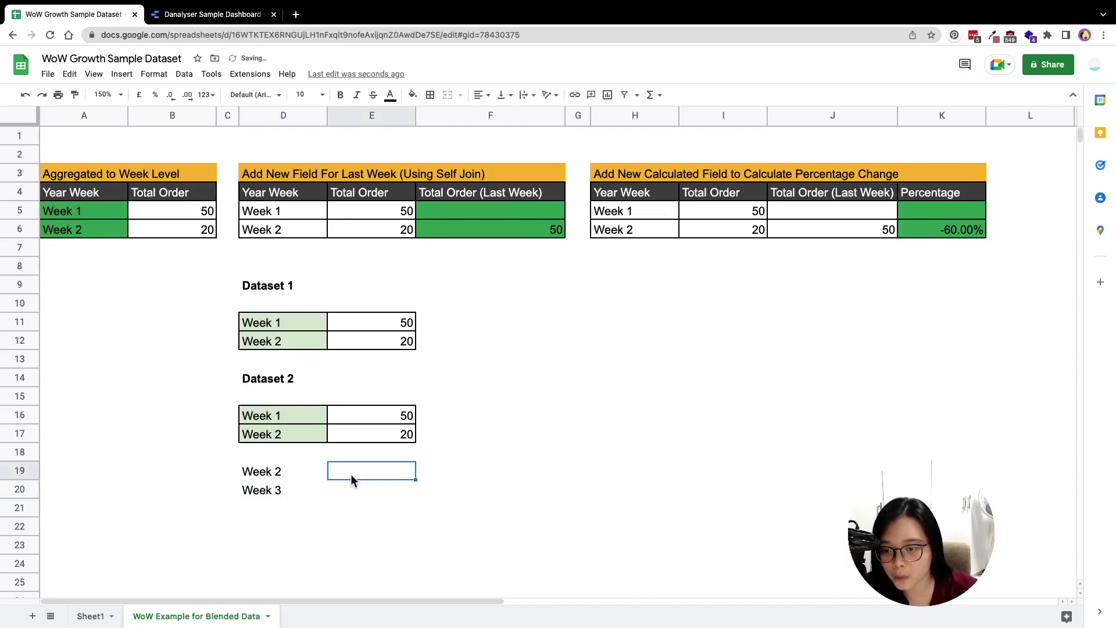
text(50)
key(Return)
text(20)
key(Return)
Add the heading "Last Week's Order" in cell E18 above the new order values
drag(378, 470, 267, 491)
click(368, 451)
text(Last Week's Order)
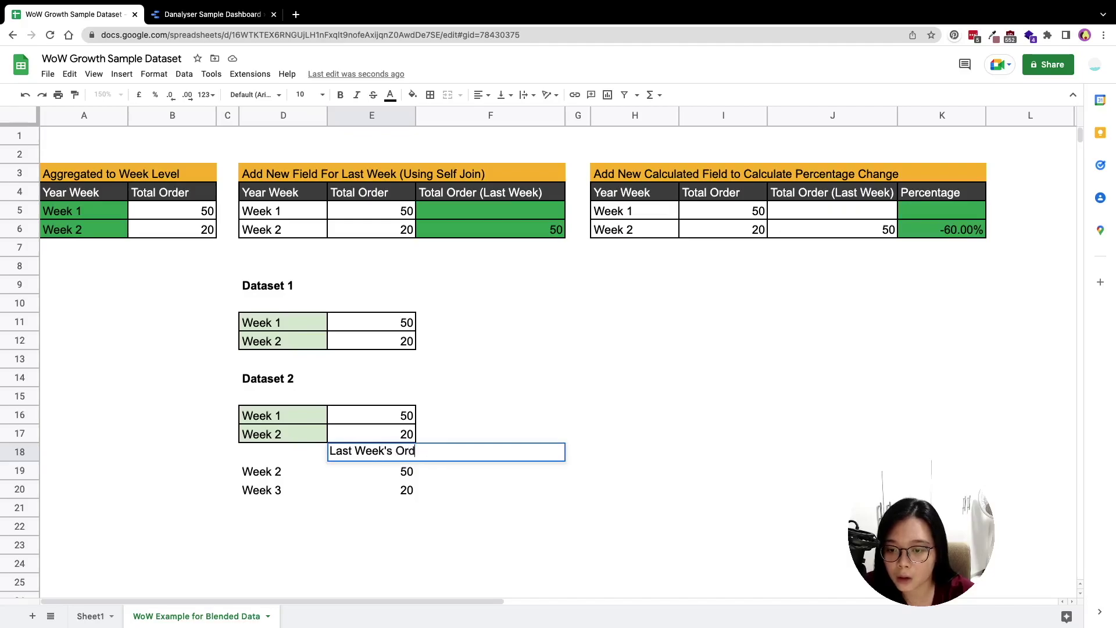
key(Return)
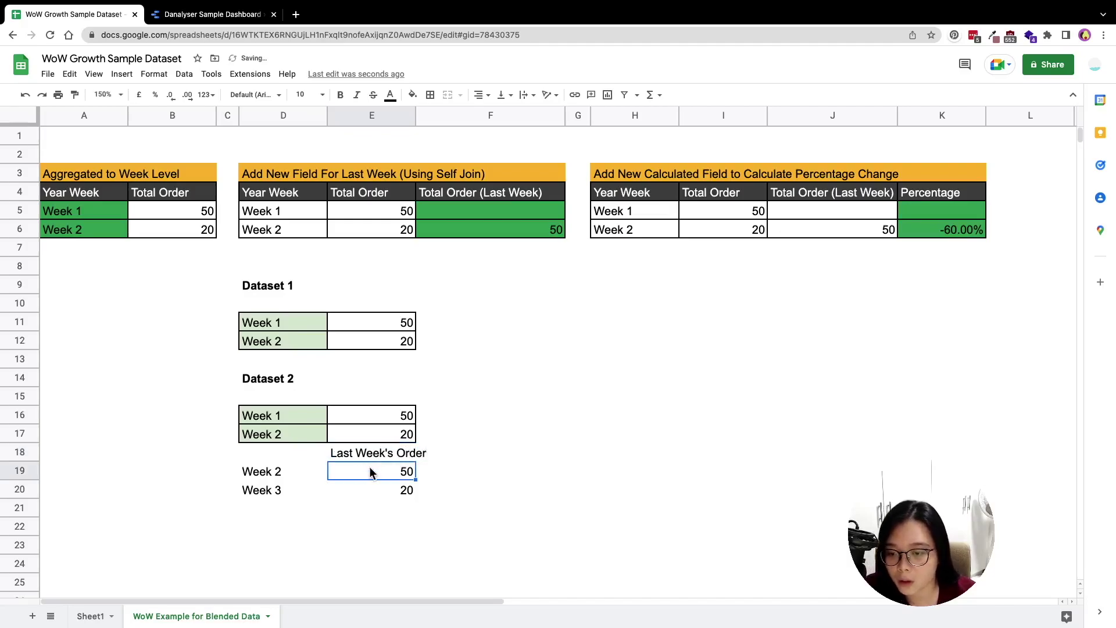
Copy the formatting of the Dataset 2 table onto the Week 2 and Week 3 rows in D19:E20
drag(369, 468, 270, 490)
drag(271, 415, 375, 436)
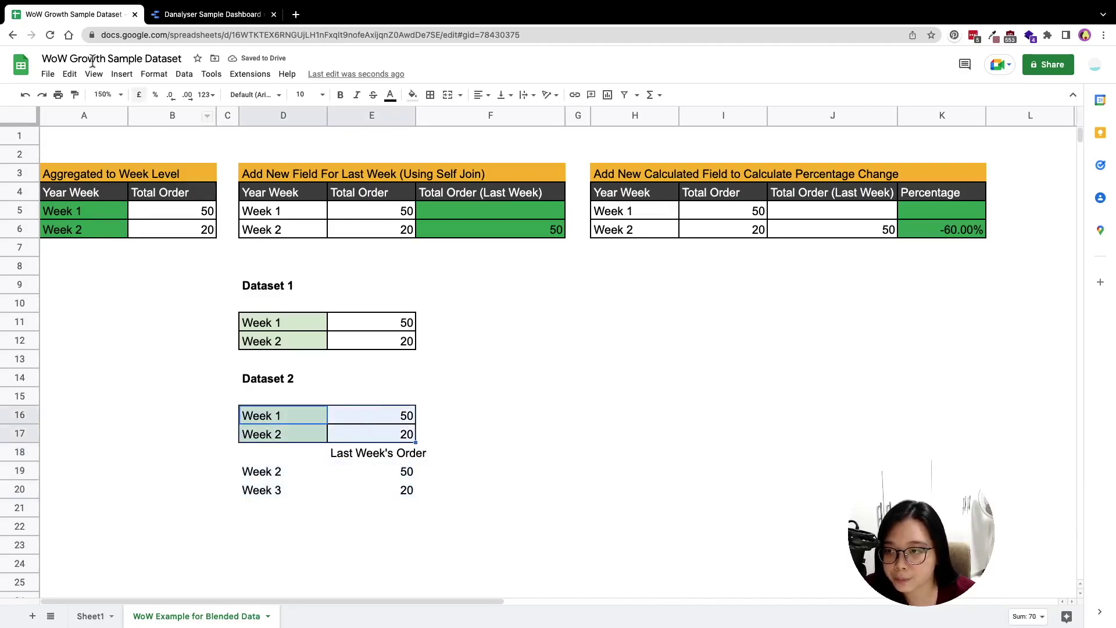
click(75, 94)
mouse_move(288, 465)
mouse_down()
mouse_move(378, 491)
mouse_move(270, 493)
mouse_up()
click(520, 465)
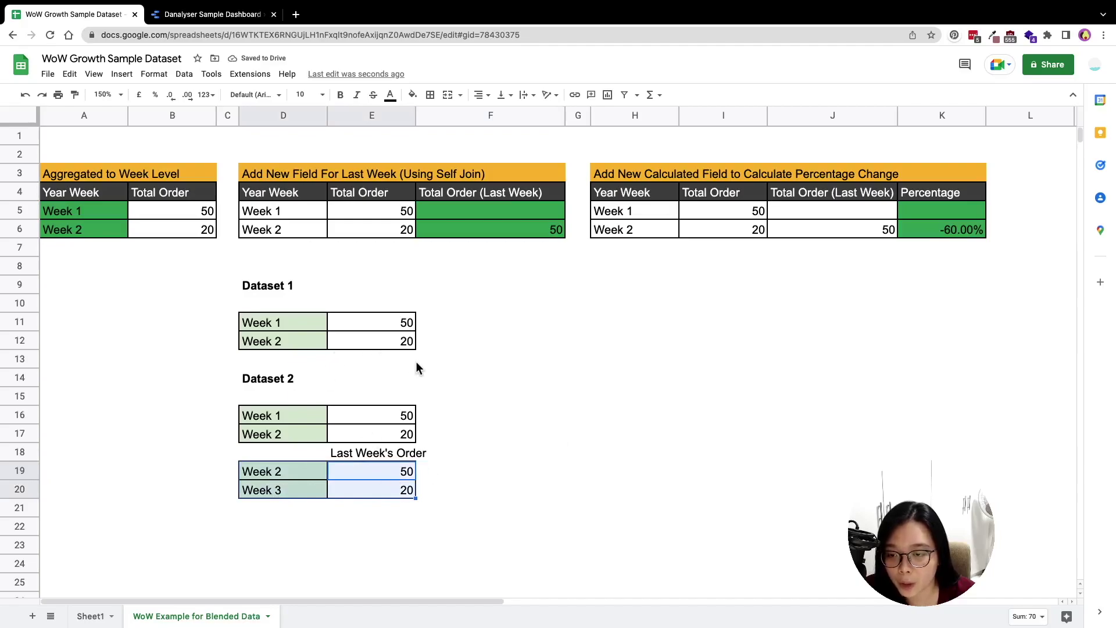
Copy the formatted Week 2 and Week 3 rows from D19:E20 to F22:G23
click(456, 518)
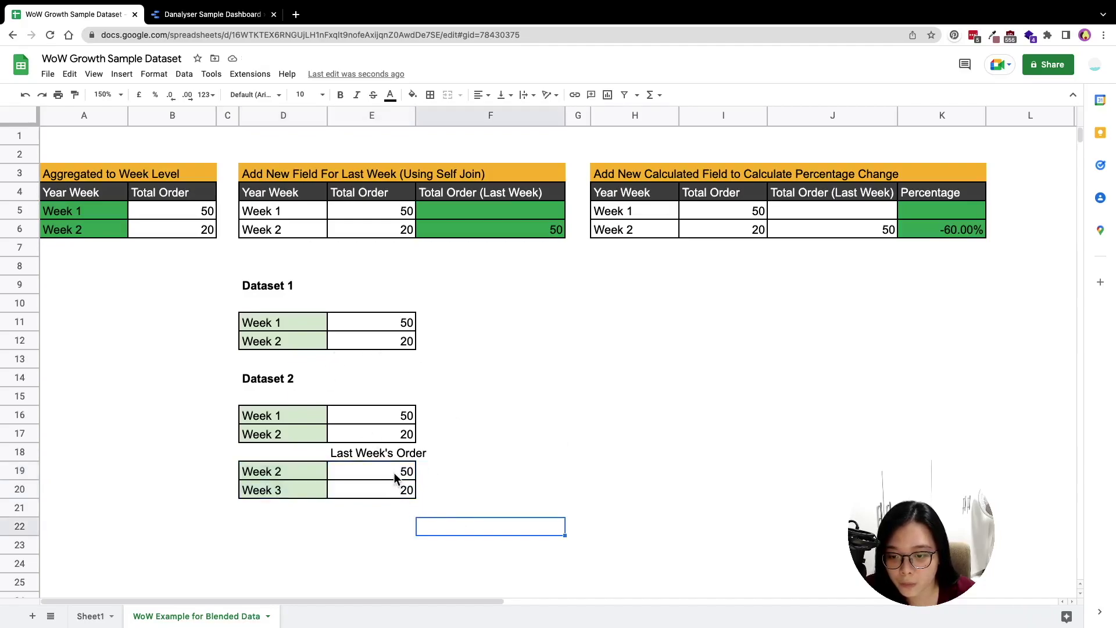
drag(378, 468, 291, 488)
key(ctrl+c)
key(ctrl+v)
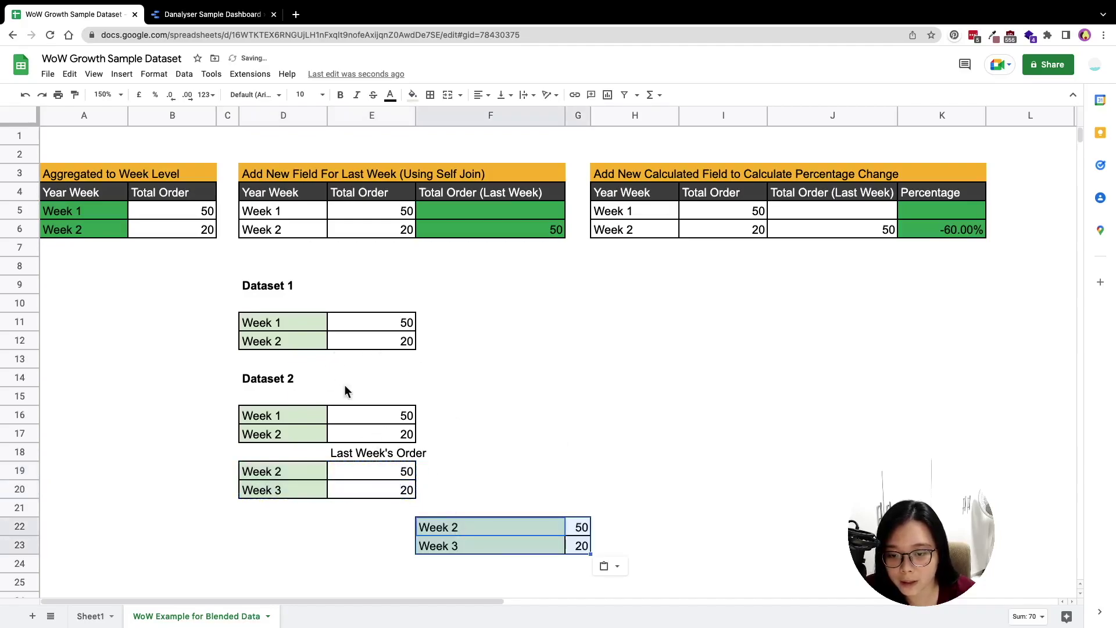
Copy the Dataset 1 table to D22:E23 and move the adjacent Week 2 and Week 3 block down one row to F23:G24
drag(375, 321, 296, 336)
key(ctrl+c)
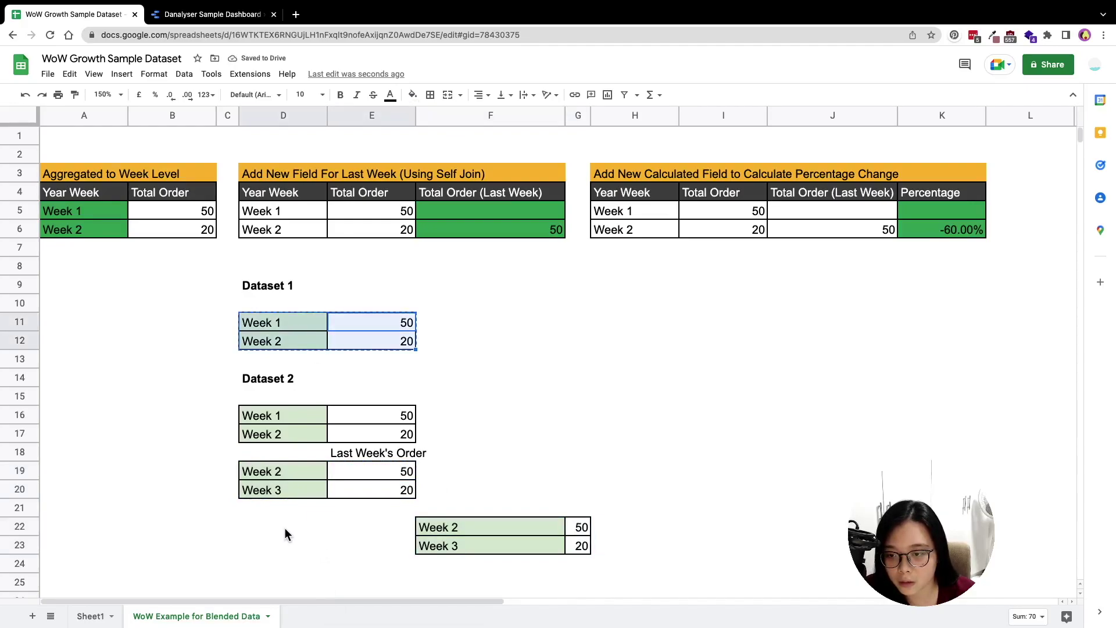
click(284, 526)
key(ctrl+v)
drag(507, 526, 575, 546)
drag(465, 517, 486, 530)
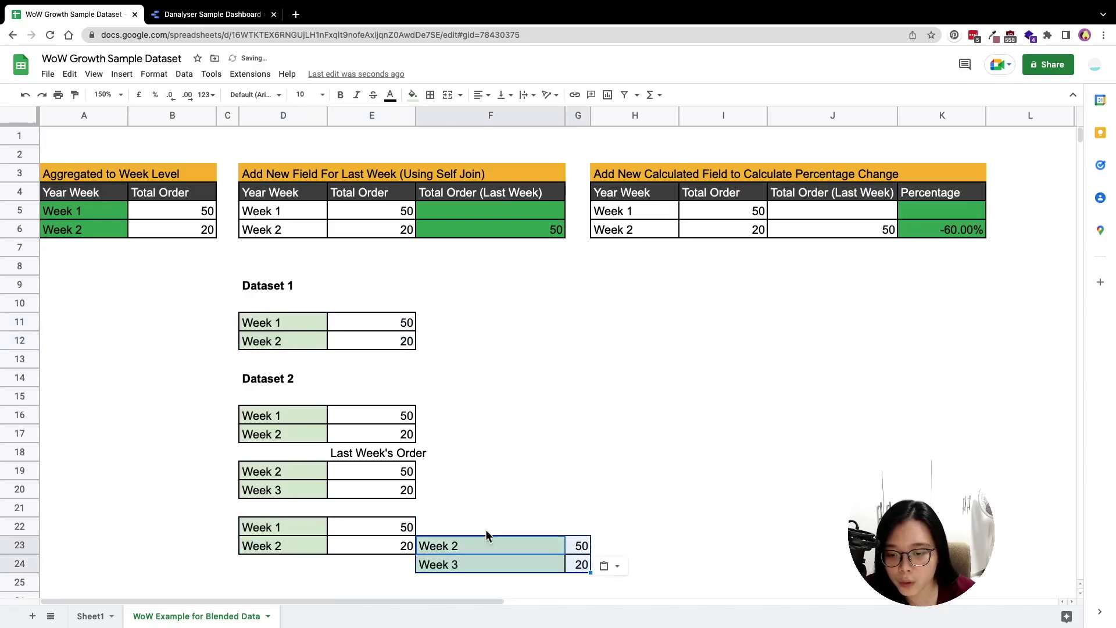
Compare which week rows match between the two side-by-side tables in rows 22 to 24
click(490, 508)
click(244, 553)
click(460, 546)
drag(586, 554, 503, 569)
scroll(501, 562, down, 5)
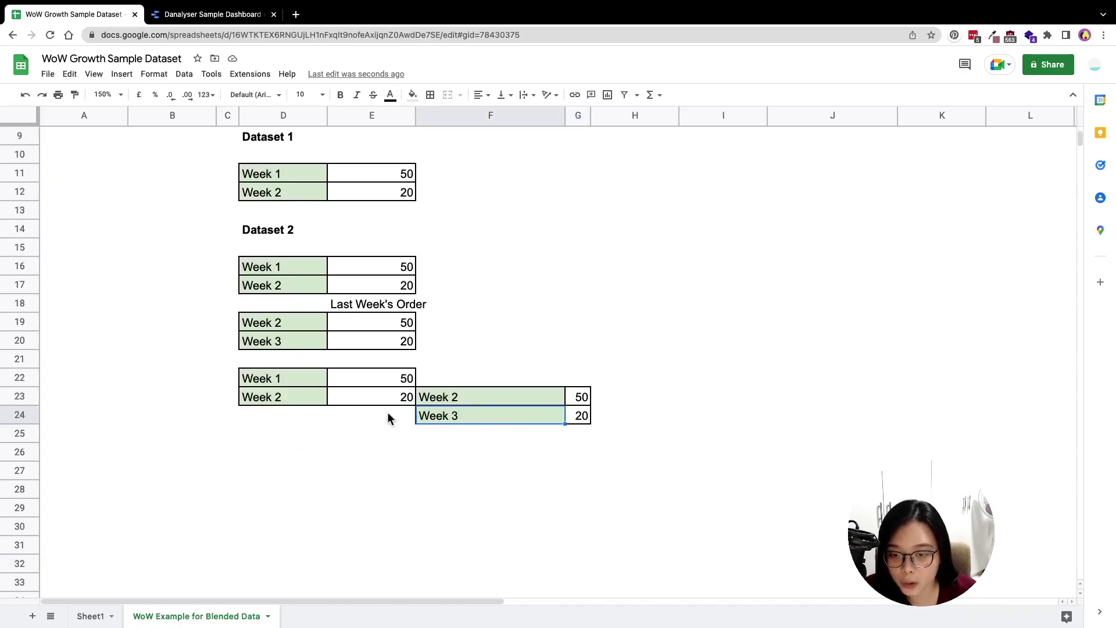
click(279, 414)
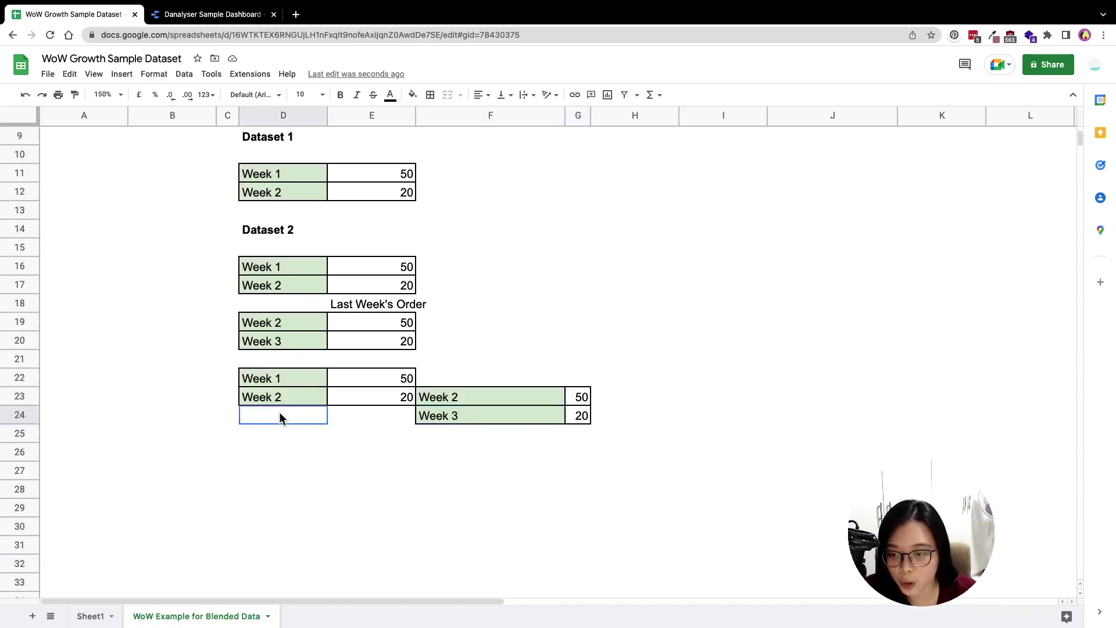
click(474, 421)
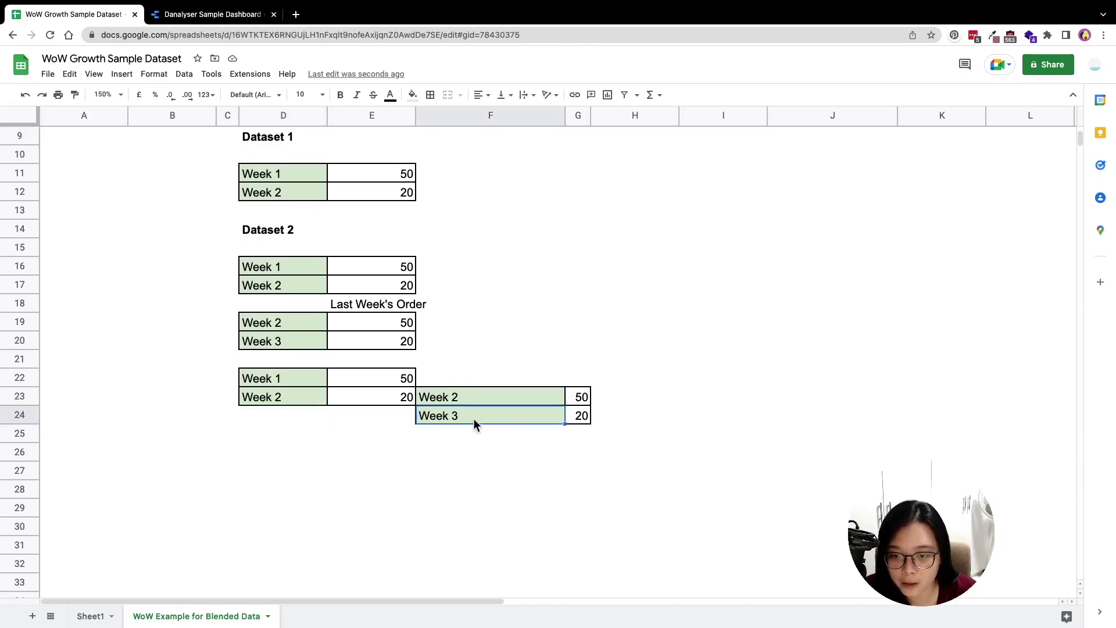
Relate the joined week rows in D22:G24 to the self-join result table with last week's orders in D4:F6
drag(288, 386, 584, 394)
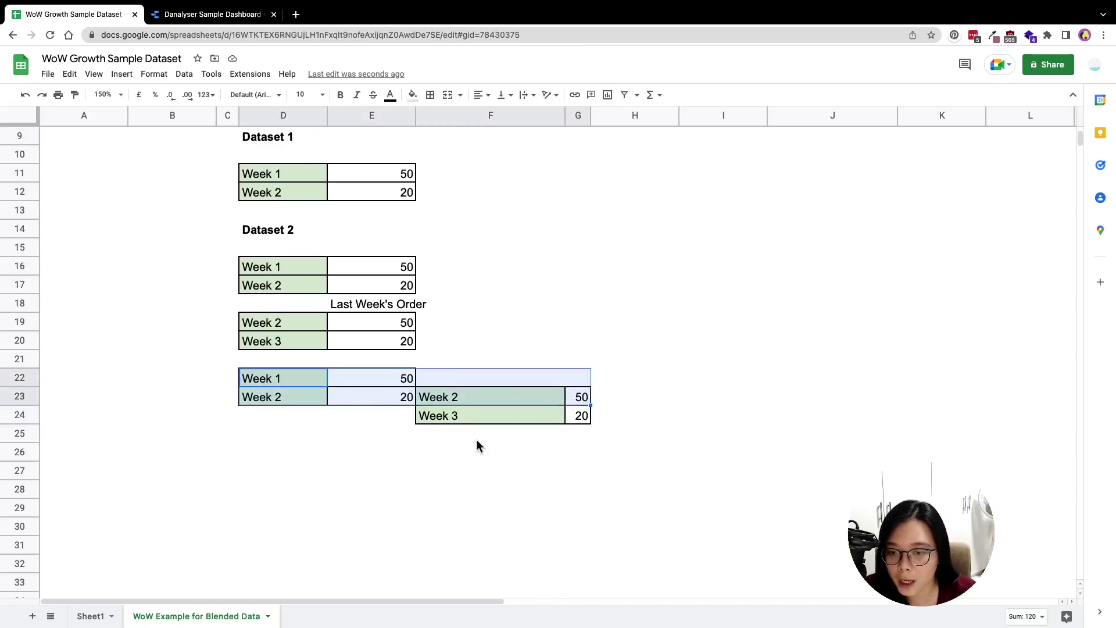
scroll(609, 518, up, 2)
click(510, 437)
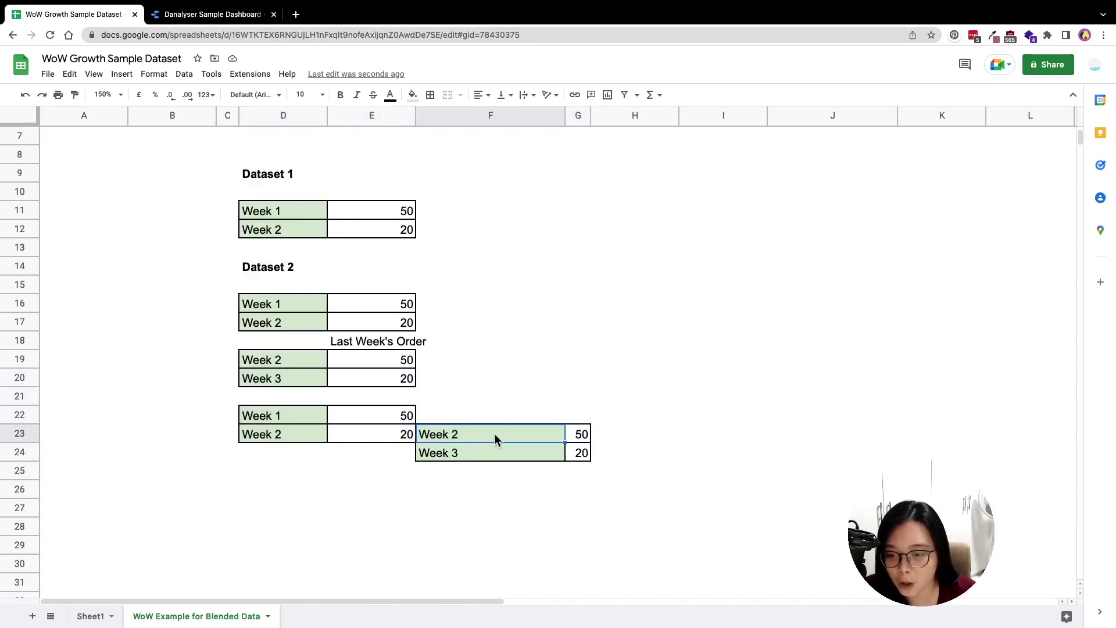
drag(279, 416, 303, 474)
drag(484, 415, 483, 473)
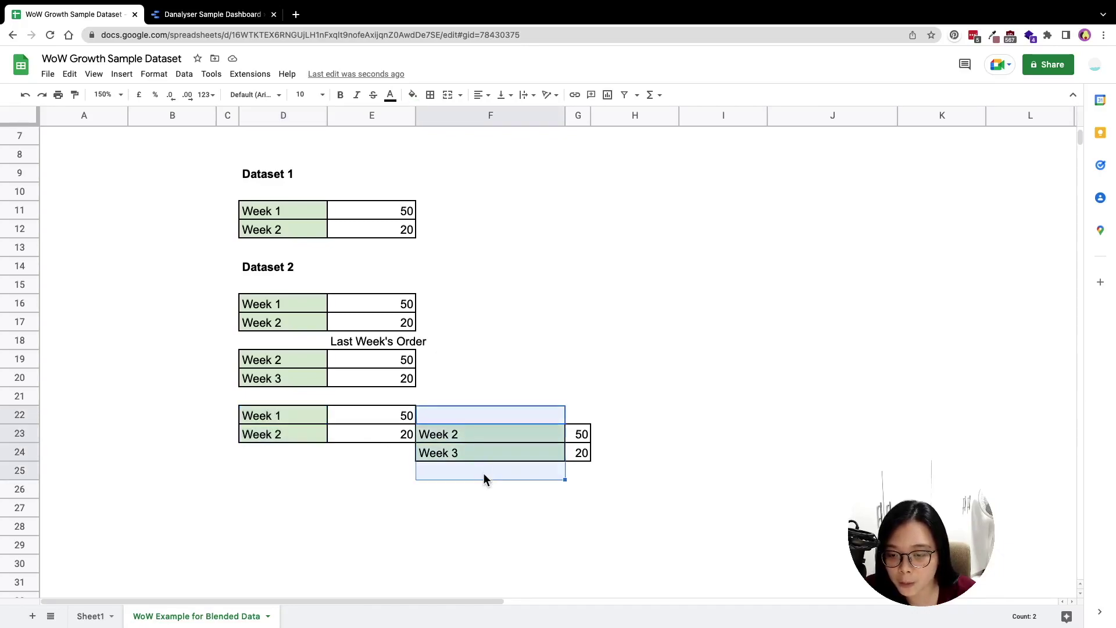
click(273, 423)
drag(274, 443, 304, 462)
drag(486, 420, 476, 480)
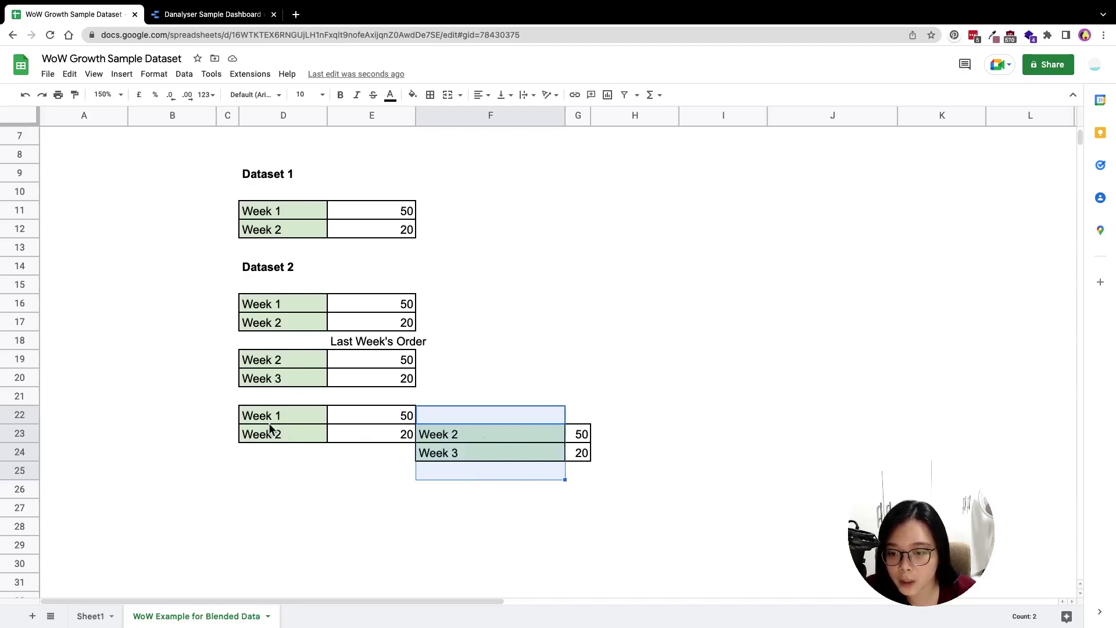
scroll(453, 431, up, 3)
drag(286, 197, 522, 228)
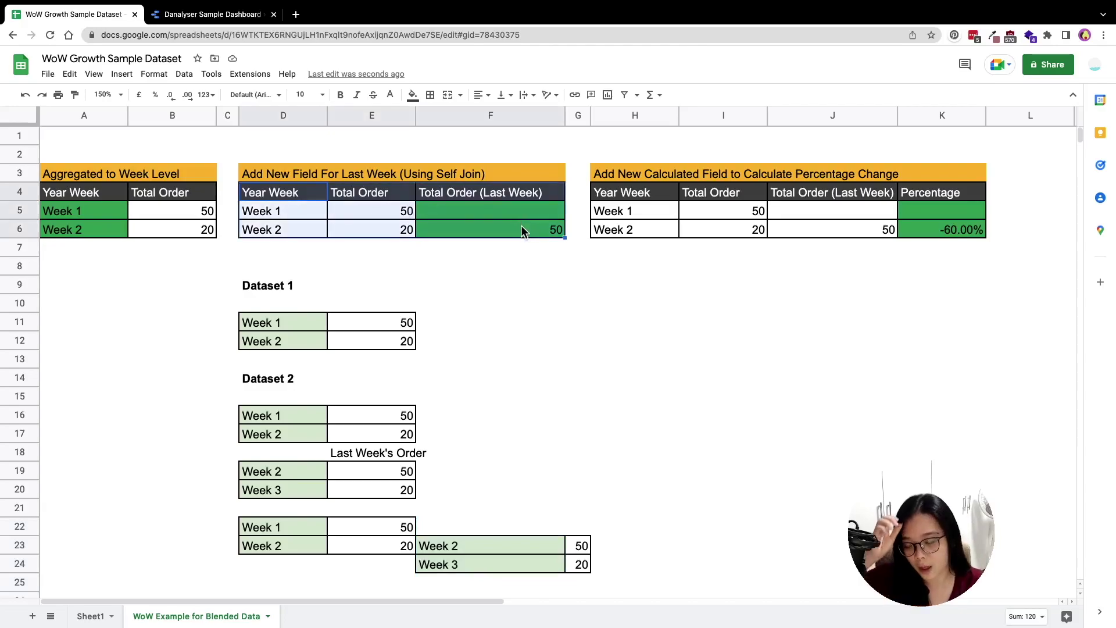
click(592, 272)
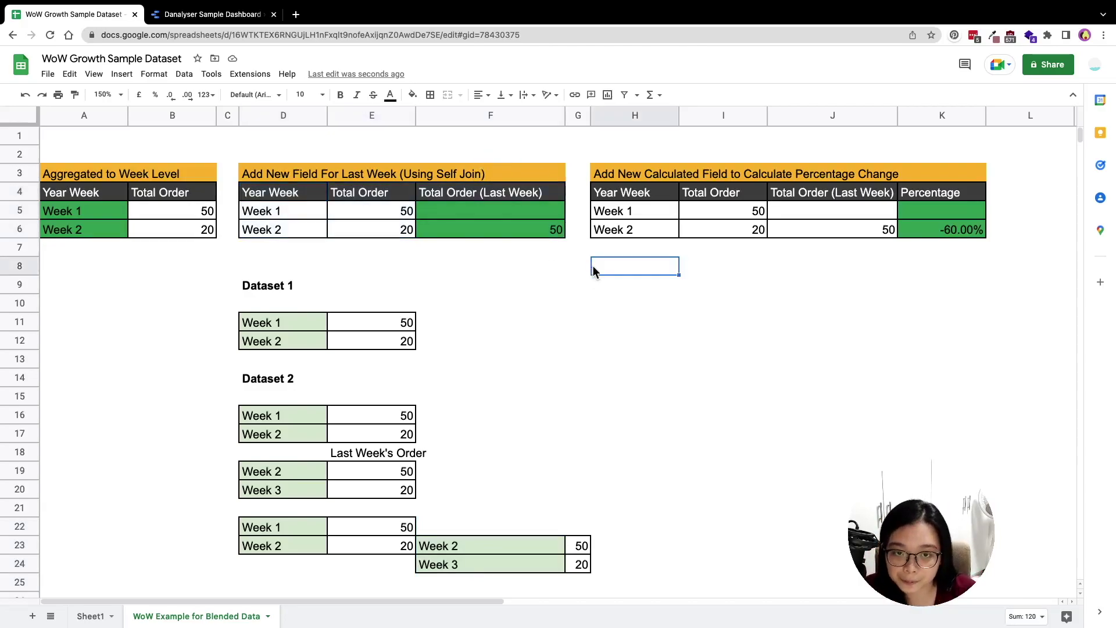
Review the percentage change table in H3:K6, following the Week 2 row from its order columns to the Percentage column
drag(491, 603, 549, 599)
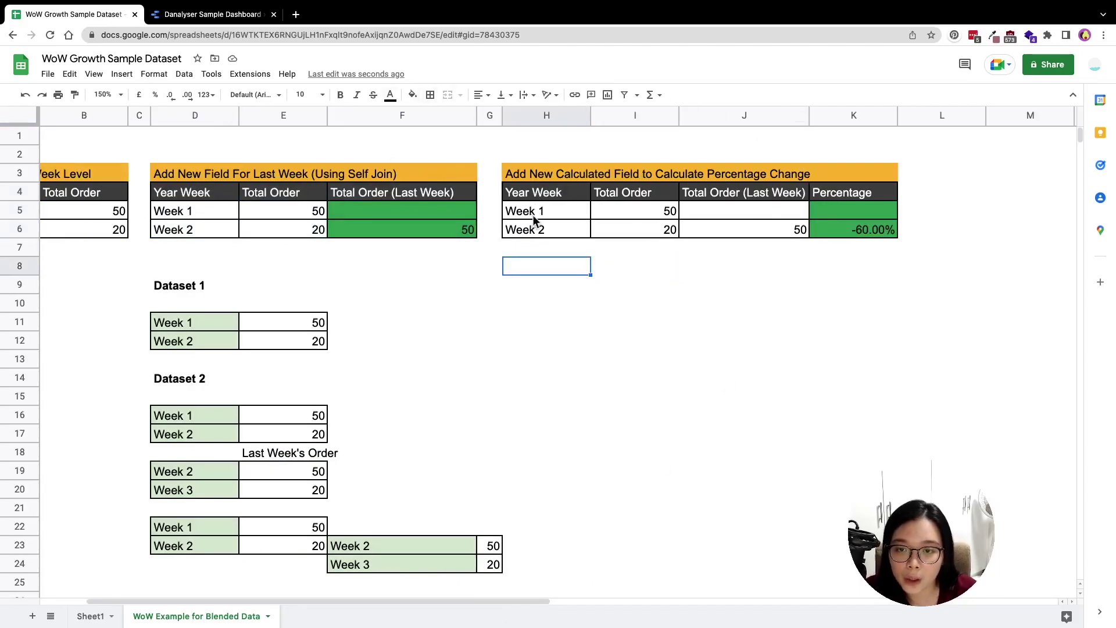
drag(877, 197, 876, 247)
click(873, 231)
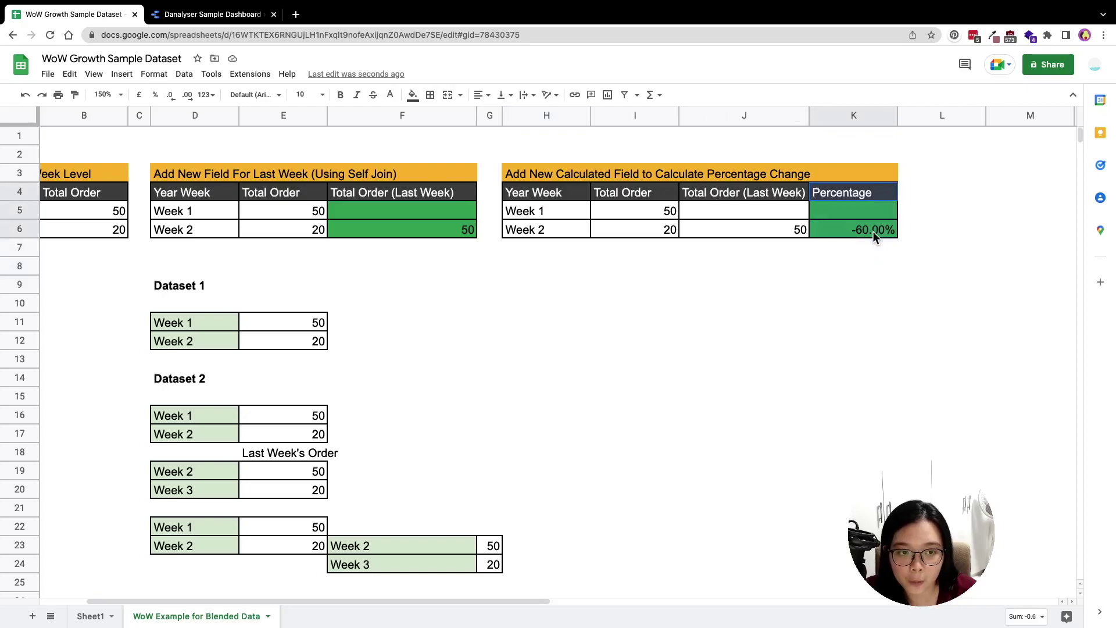
double_click(845, 231)
click(648, 235)
click(773, 229)
double_click(888, 229)
click(942, 229)
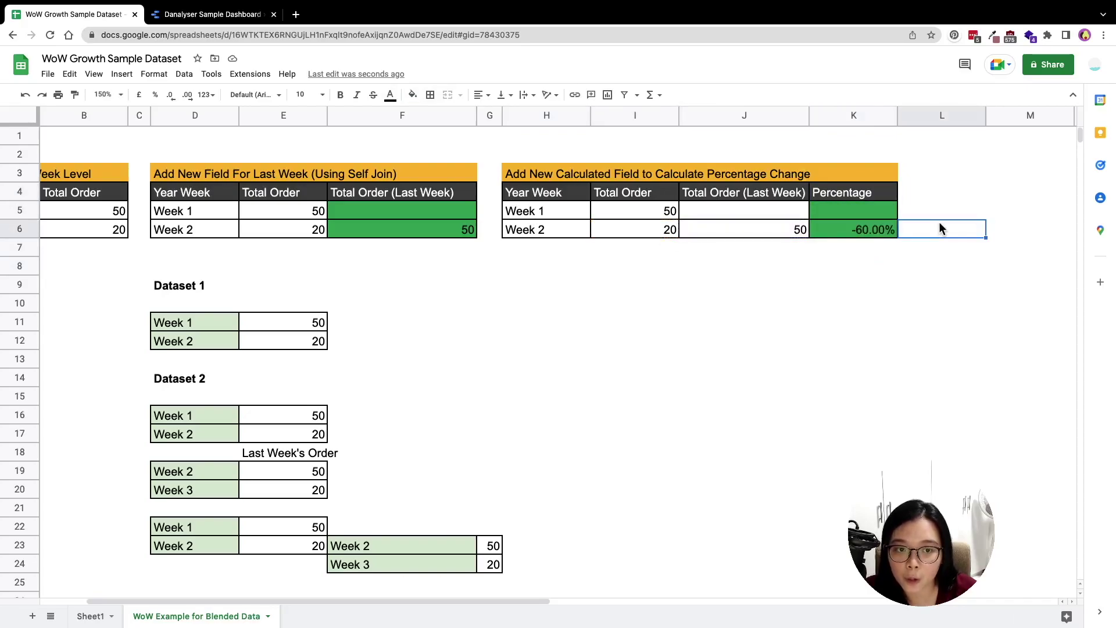
click(860, 284)
scroll(697, 406, down, 1)
drag(444, 602, 390, 602)
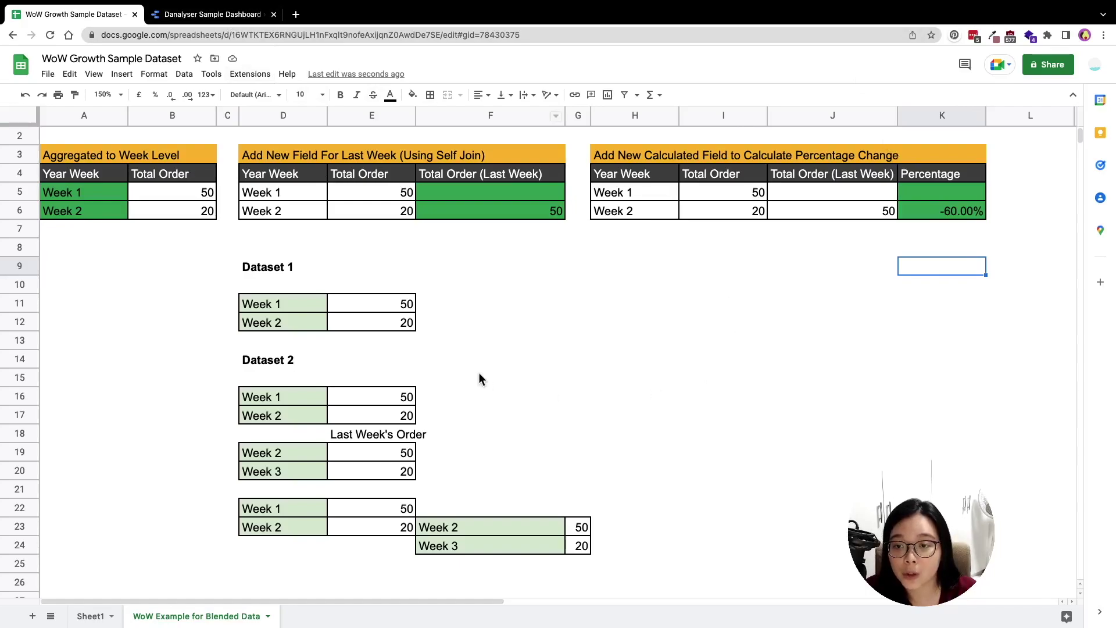
Switch to the Data Studio dashboard and examine the weekly Total Order table against the week-level example in the spreadsheet
click(226, 18)
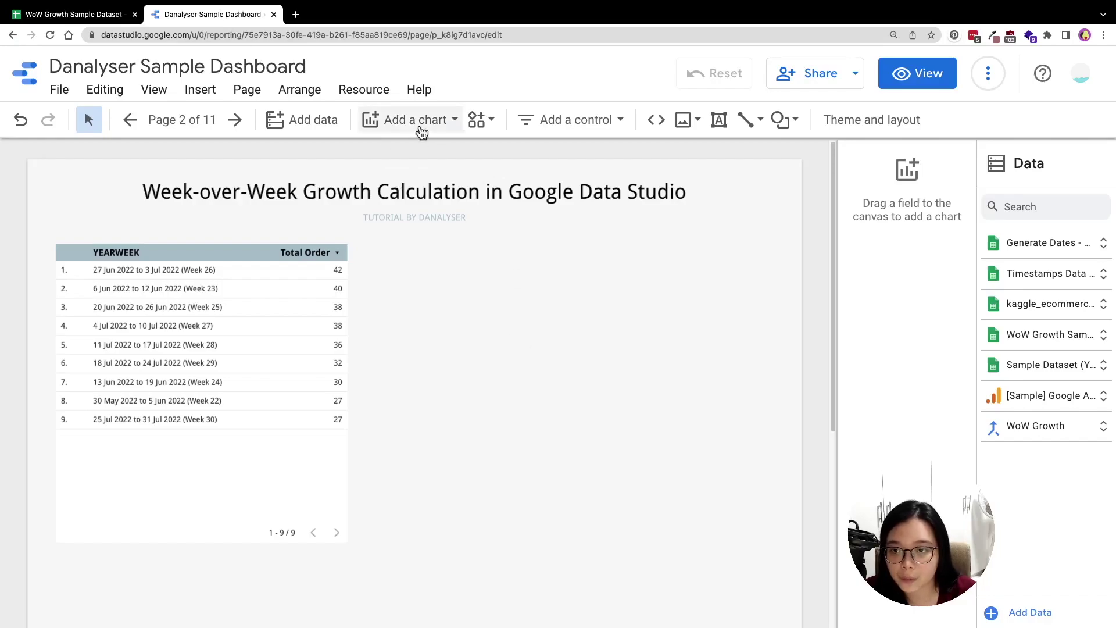
click(275, 332)
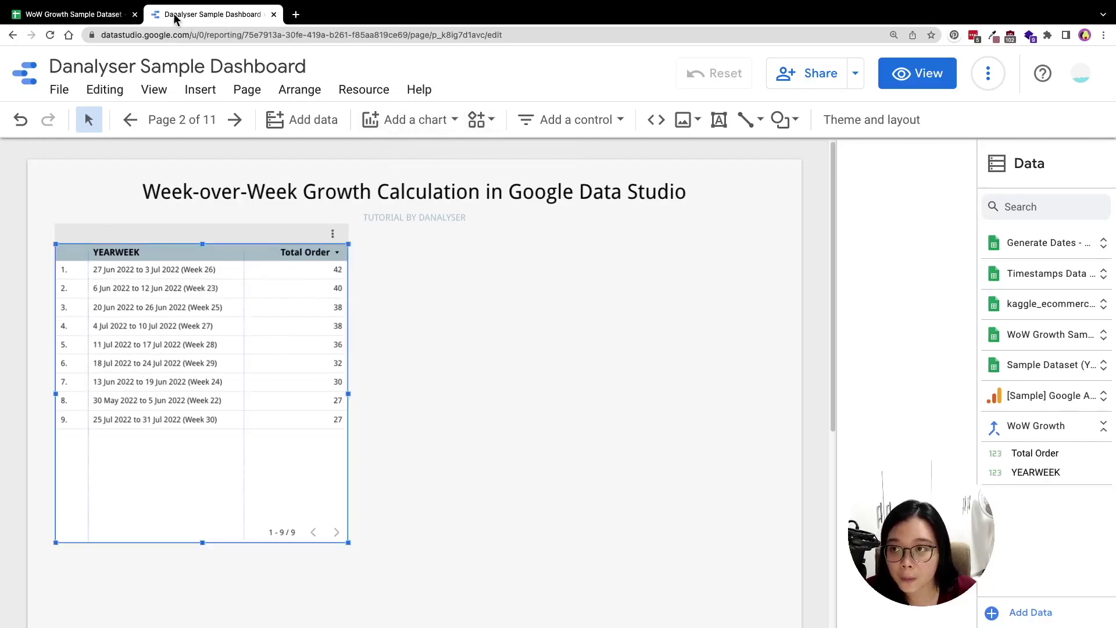
click(99, 16)
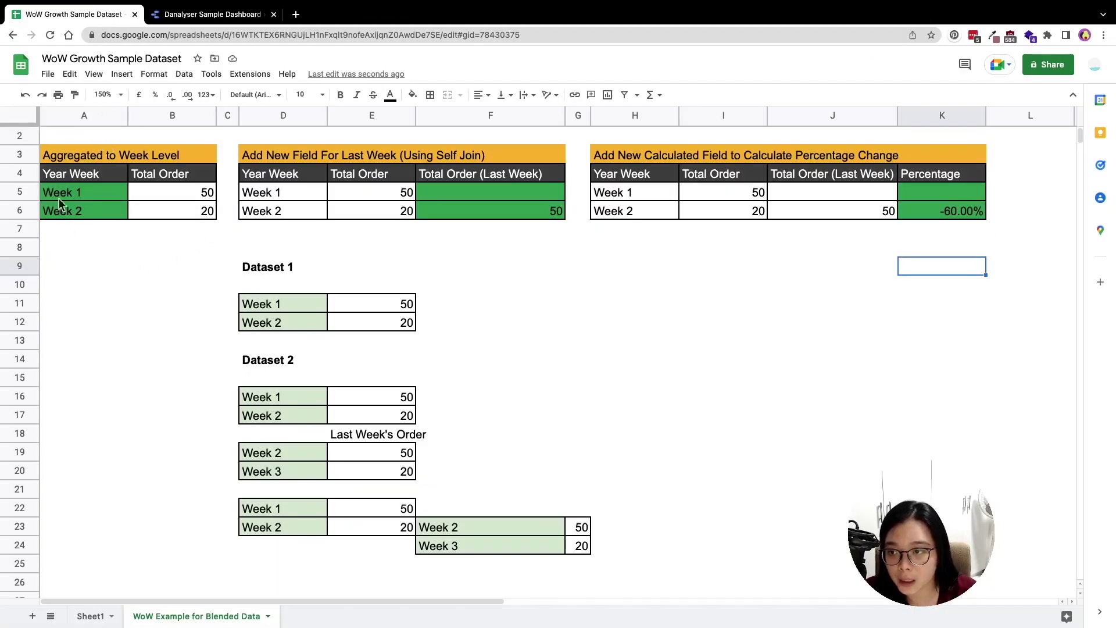
click(224, 14)
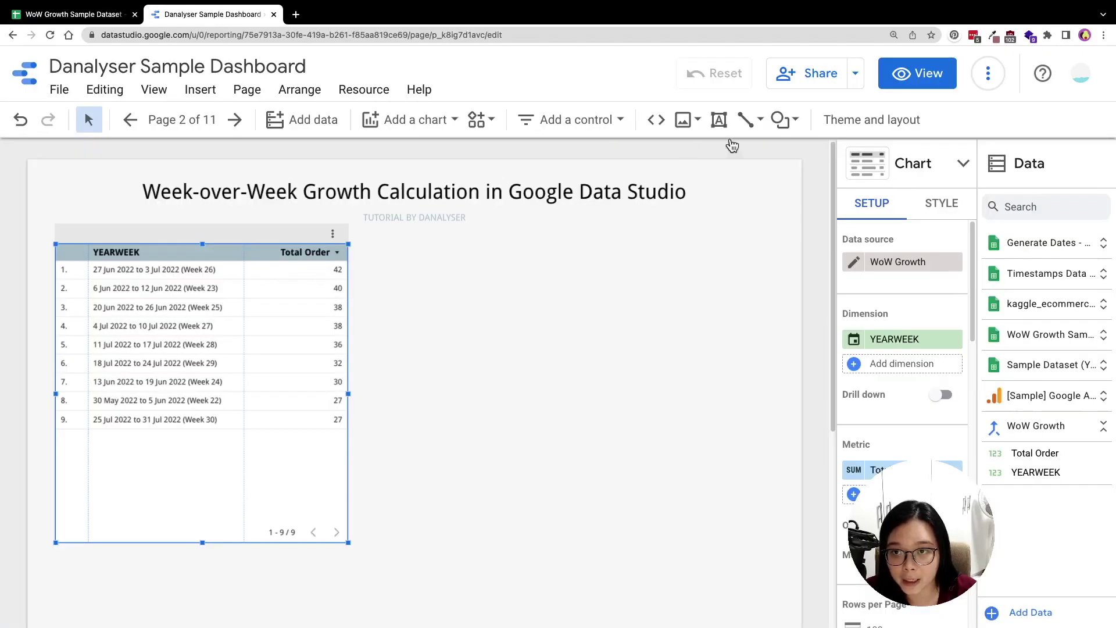
click(477, 297)
click(310, 303)
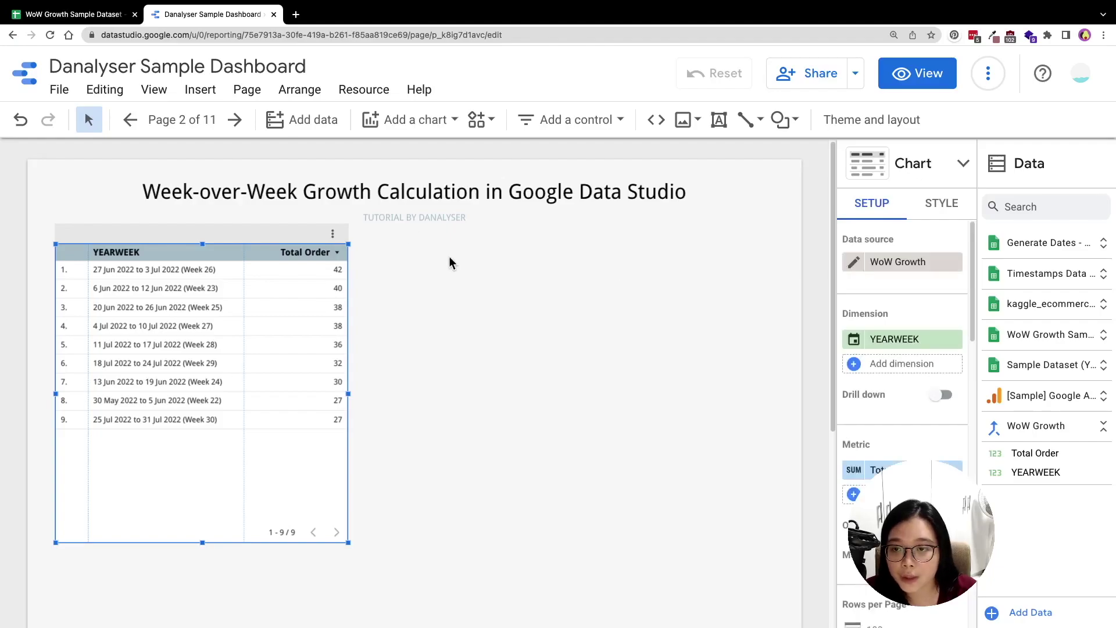
click(418, 300)
click(276, 298)
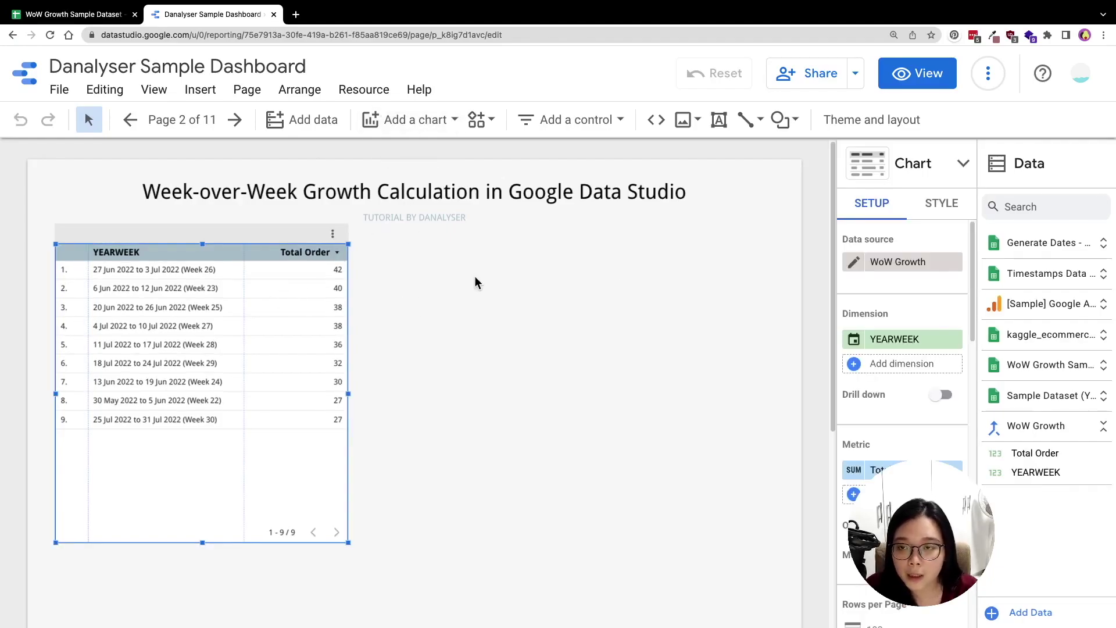
Add a new data blend to the report and use WoW Growth Sample Dataset - Sheet1 as the source of Table 1
click(362, 95)
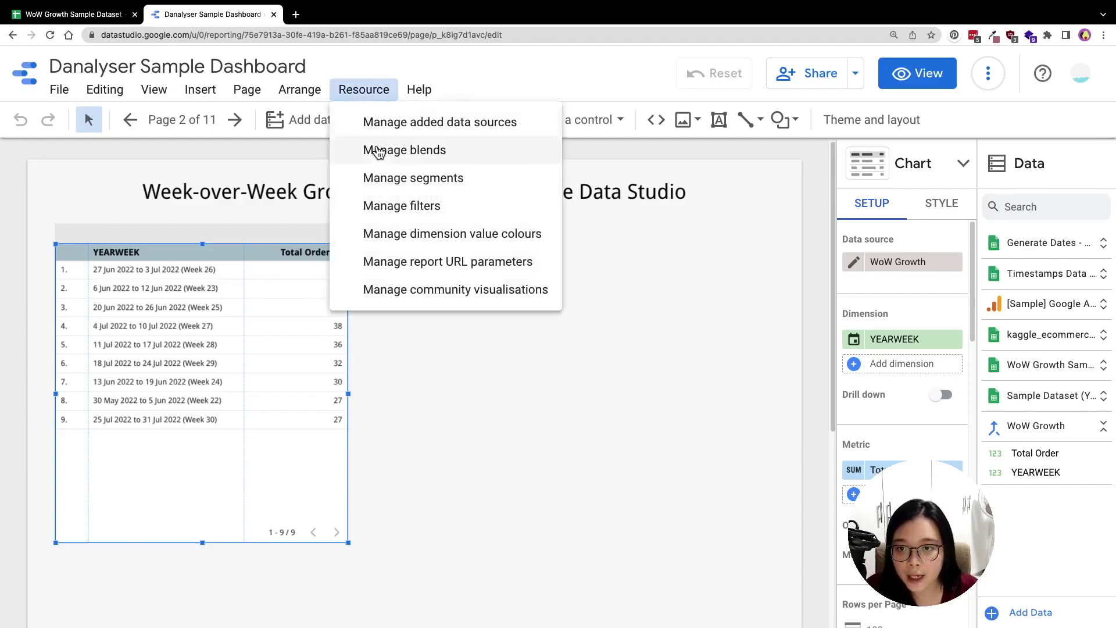
click(406, 151)
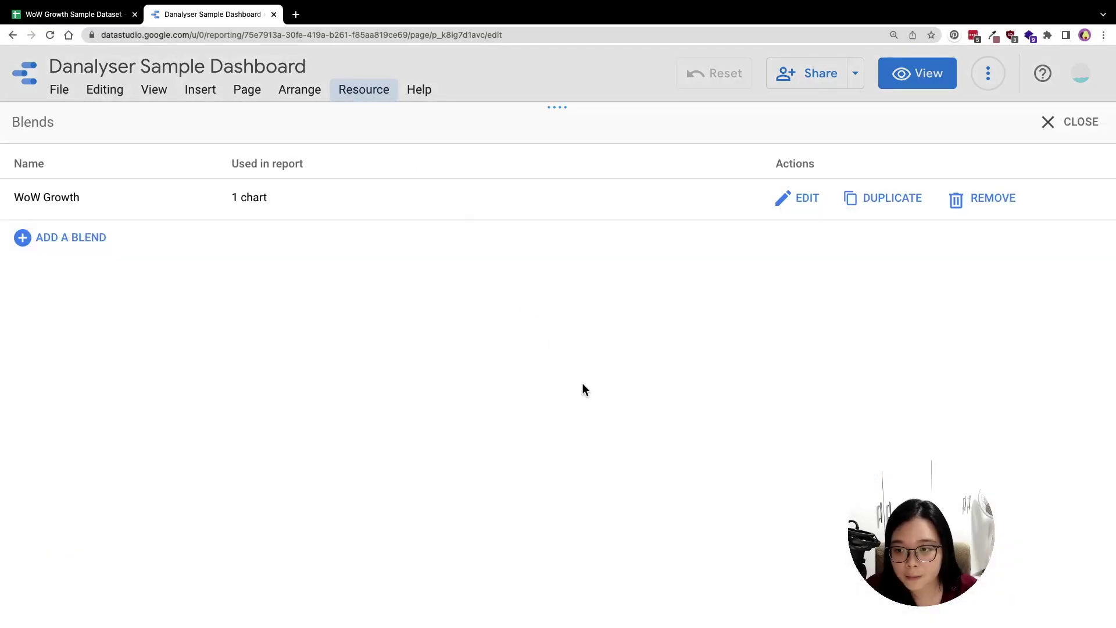
click(68, 243)
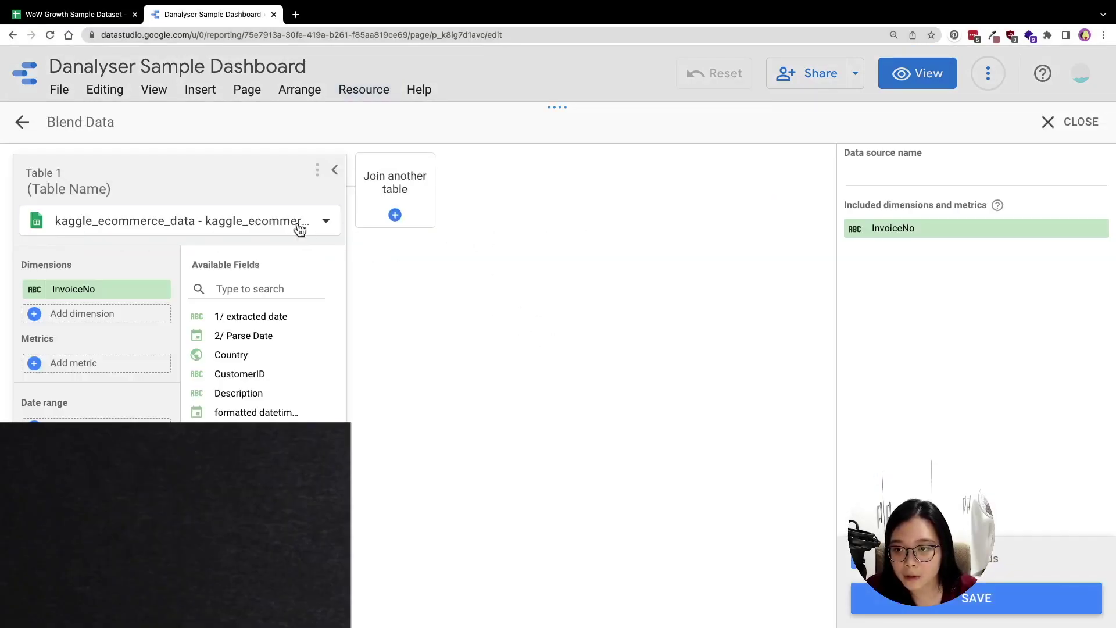
click(298, 226)
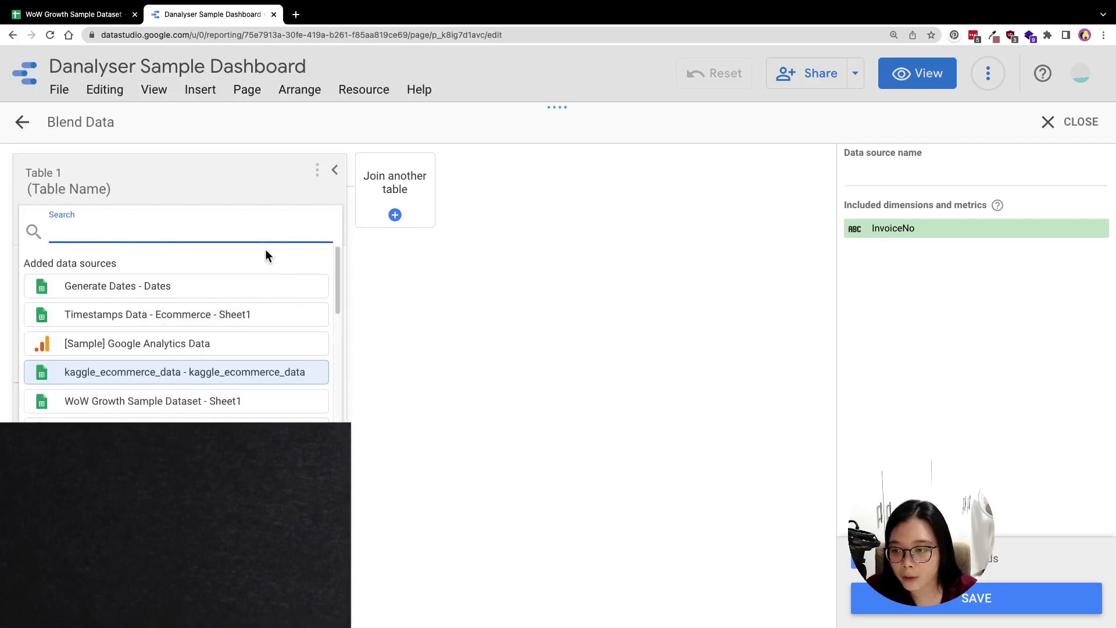
scroll(76, 411, down, 1)
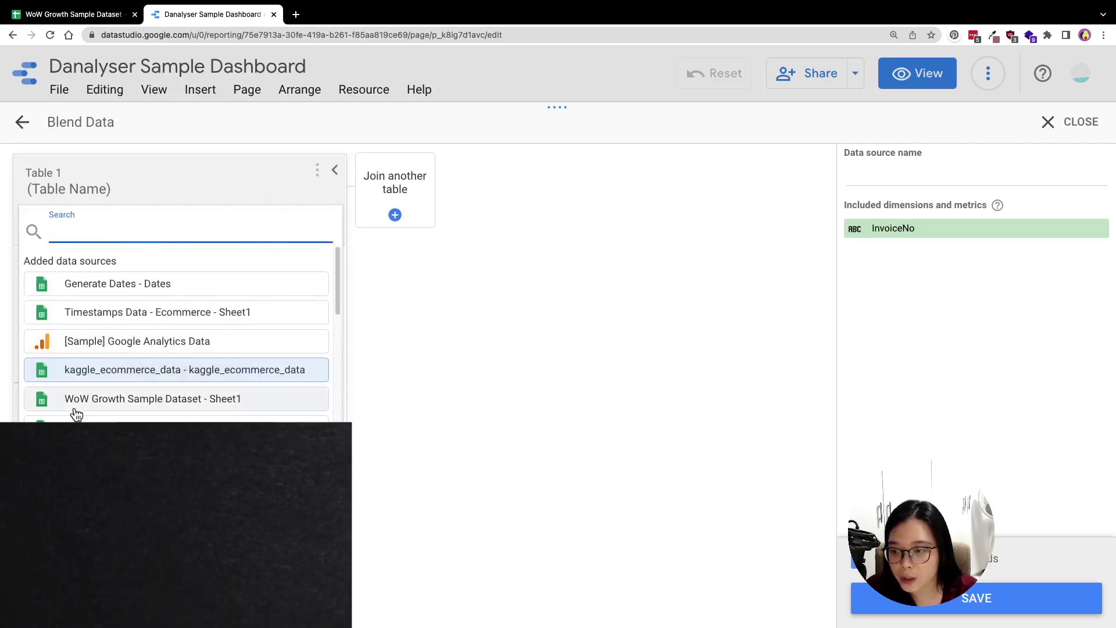
click(125, 401)
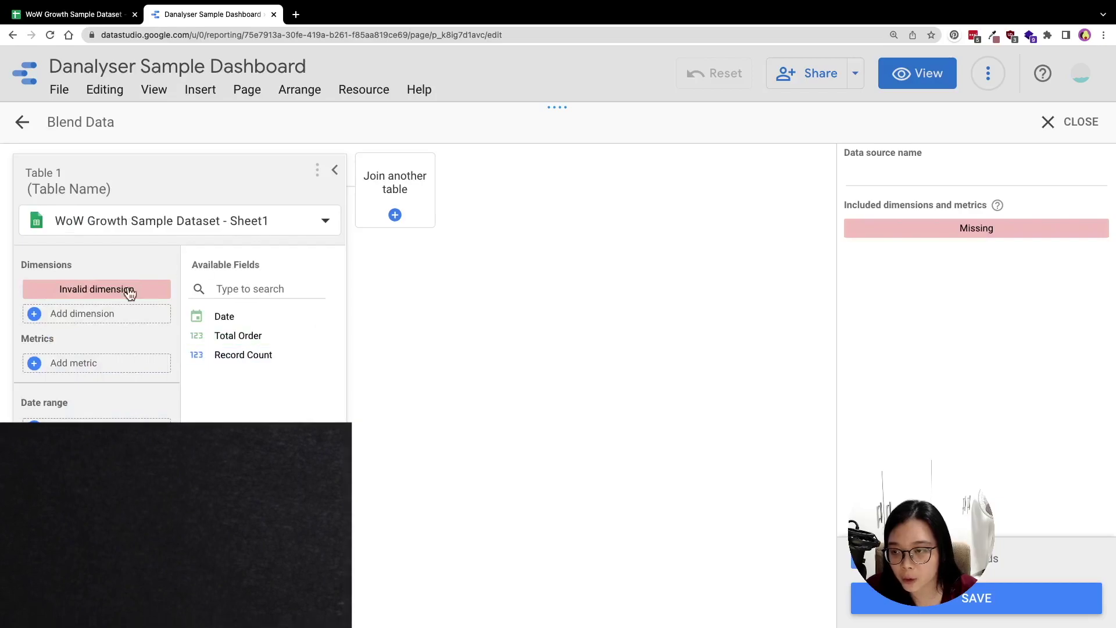
Set Total Order as Table 1's metric and Date as its date range, and leave the table without a dimension
drag(216, 316, 75, 292)
drag(311, 326, 120, 359)
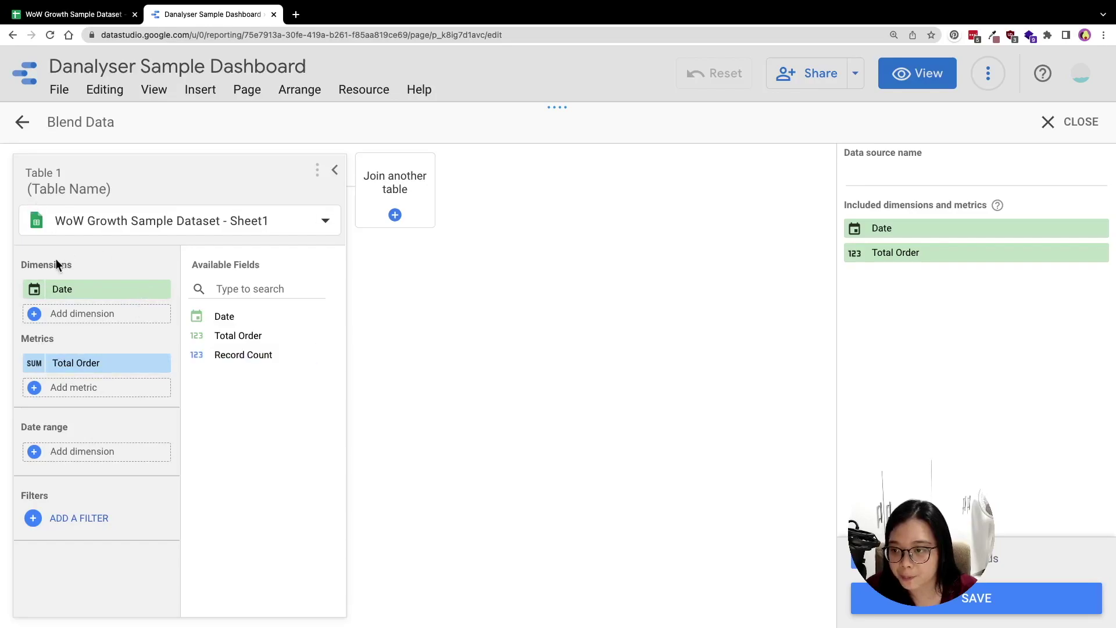
drag(236, 315, 75, 444)
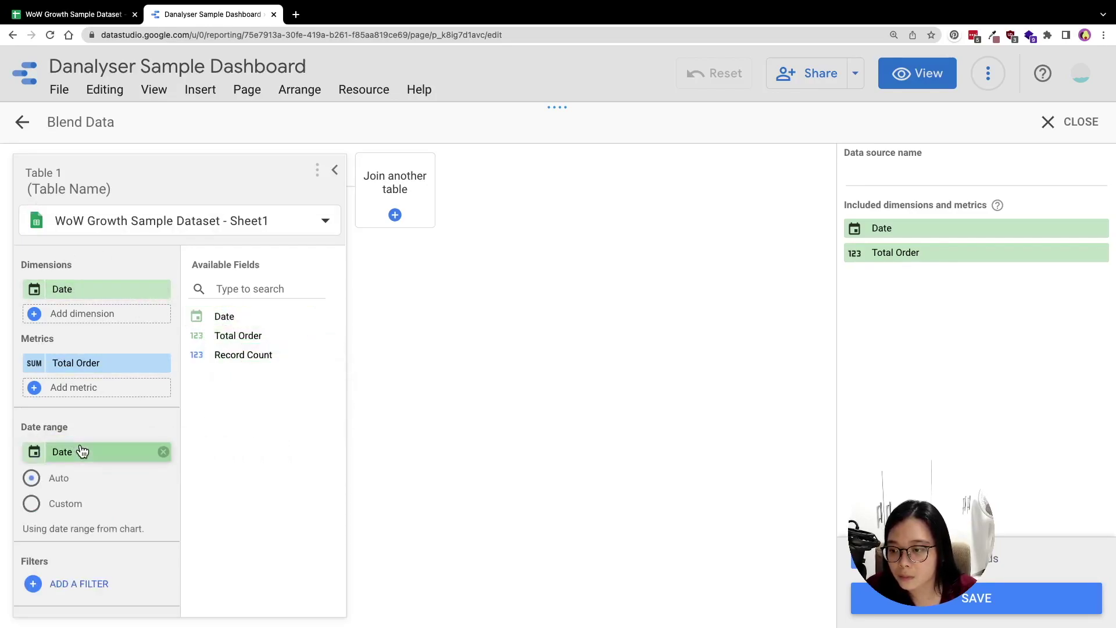
click(164, 289)
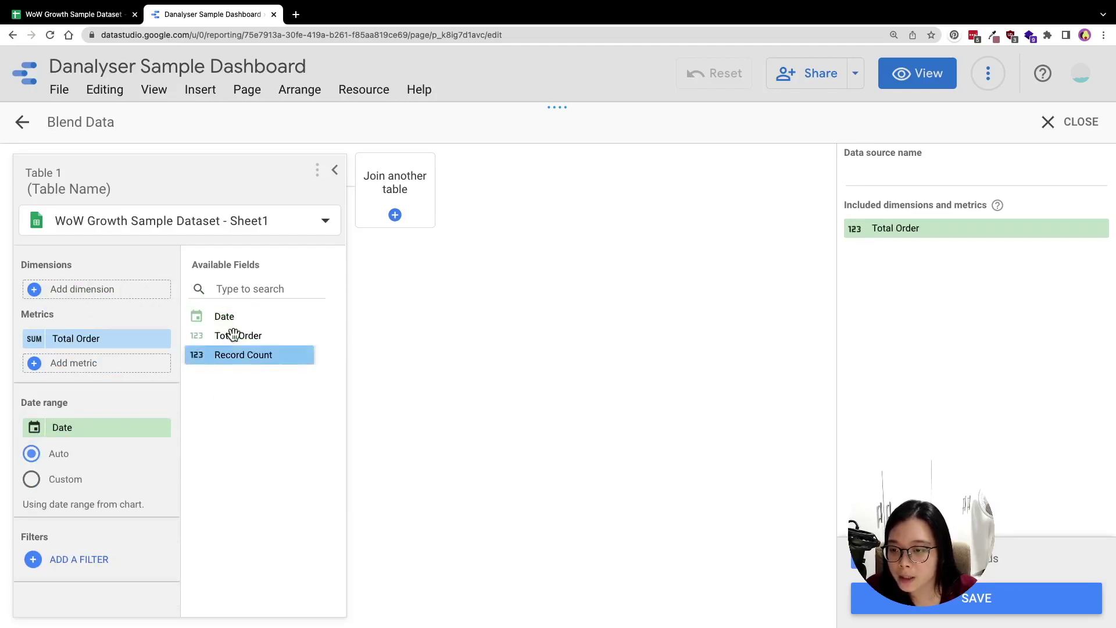
Create a calculated dimension named YEARWEEK in Table 1 with the formula YEARWEEK(Date)
click(100, 287)
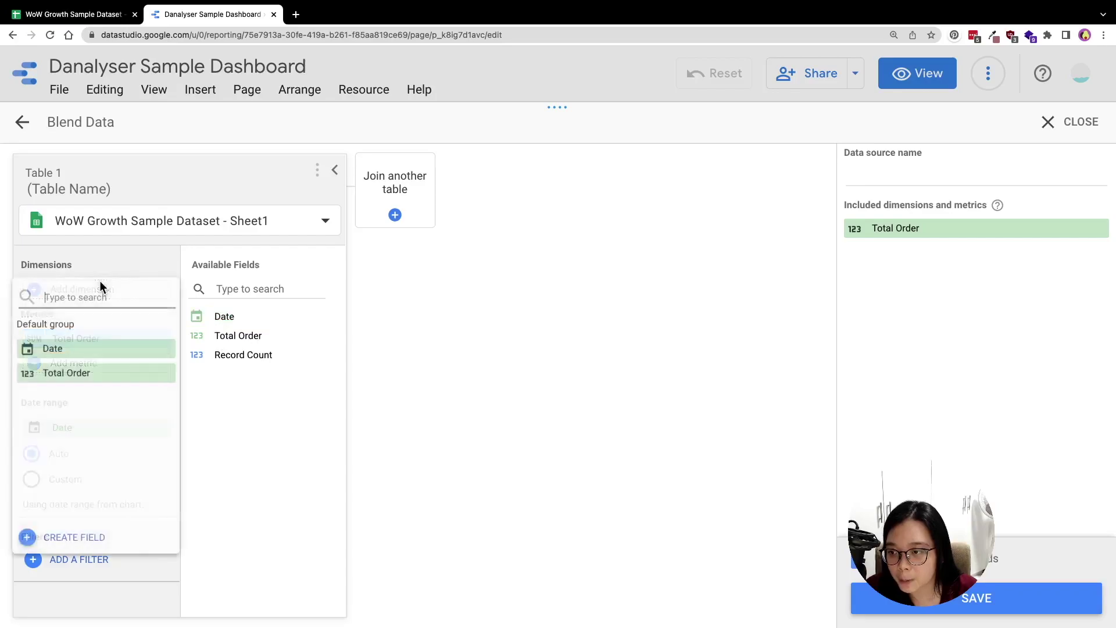
click(87, 543)
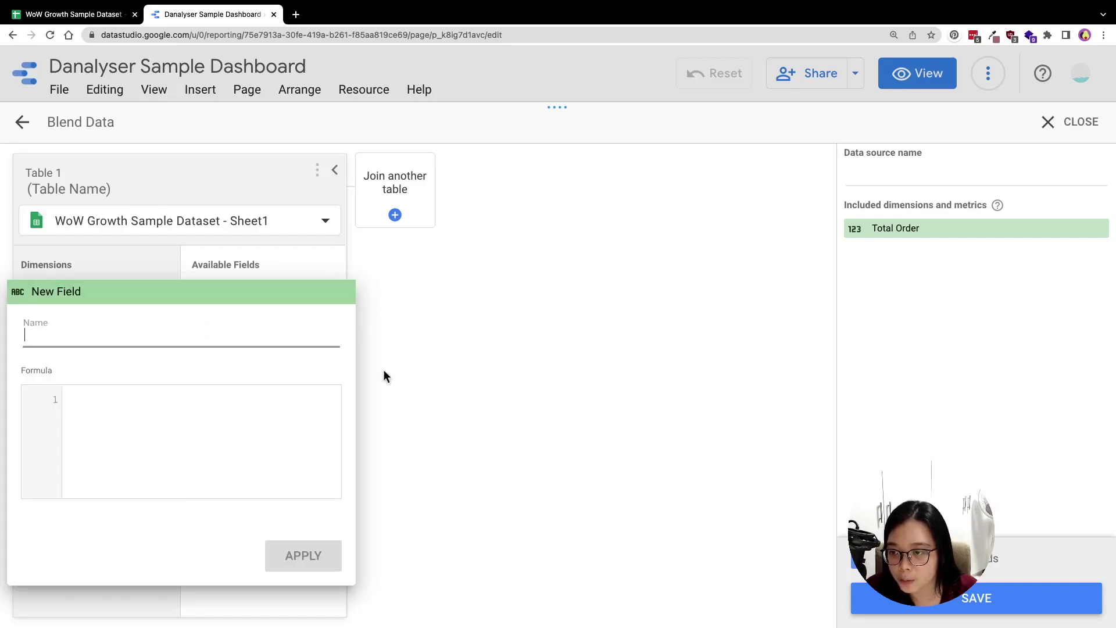
click(115, 402)
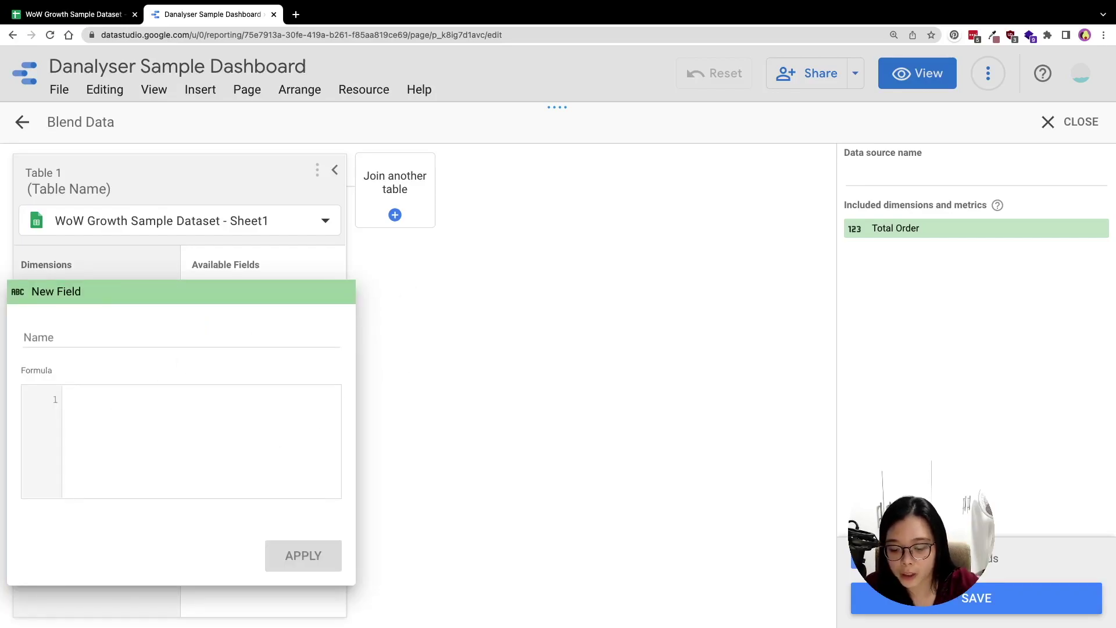
text(YEARWEEK)
key(Return)
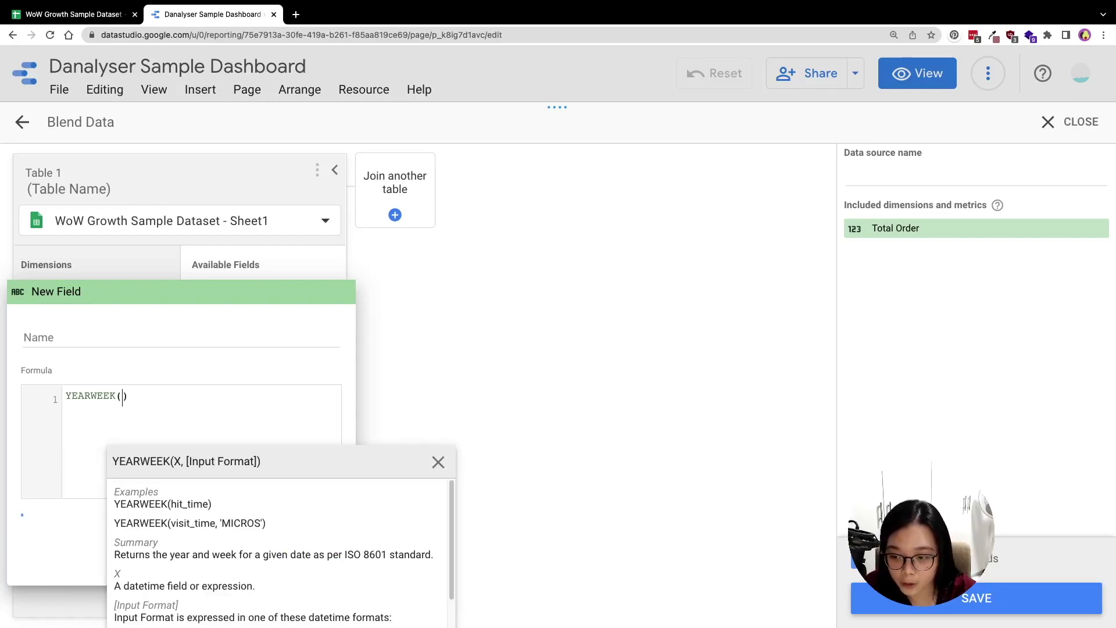
text(Date)
click(67, 338)
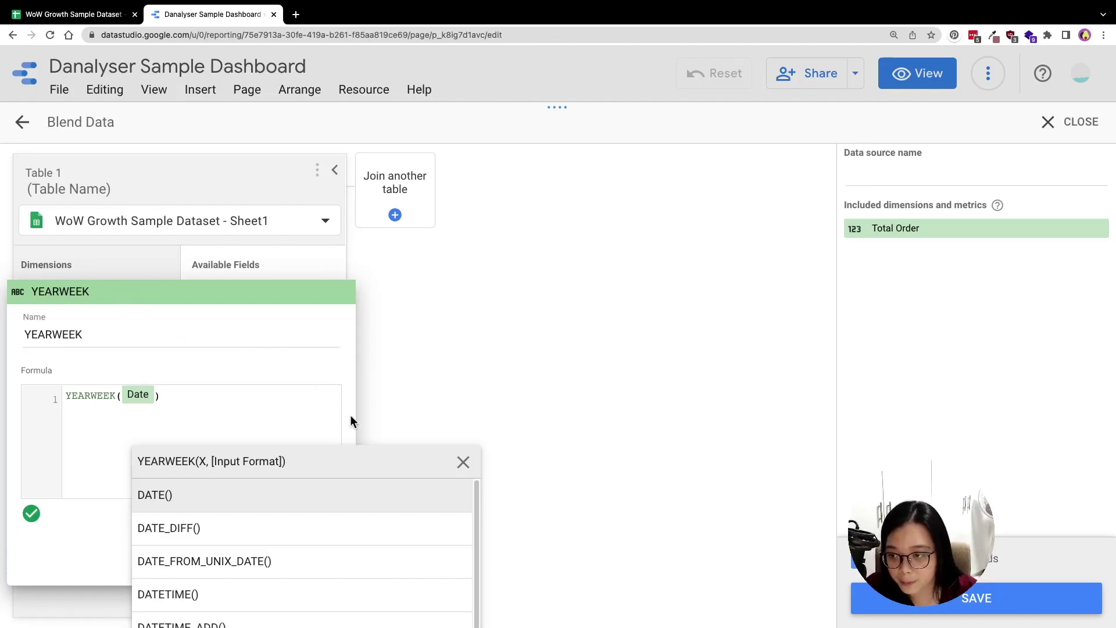
click(464, 462)
click(294, 555)
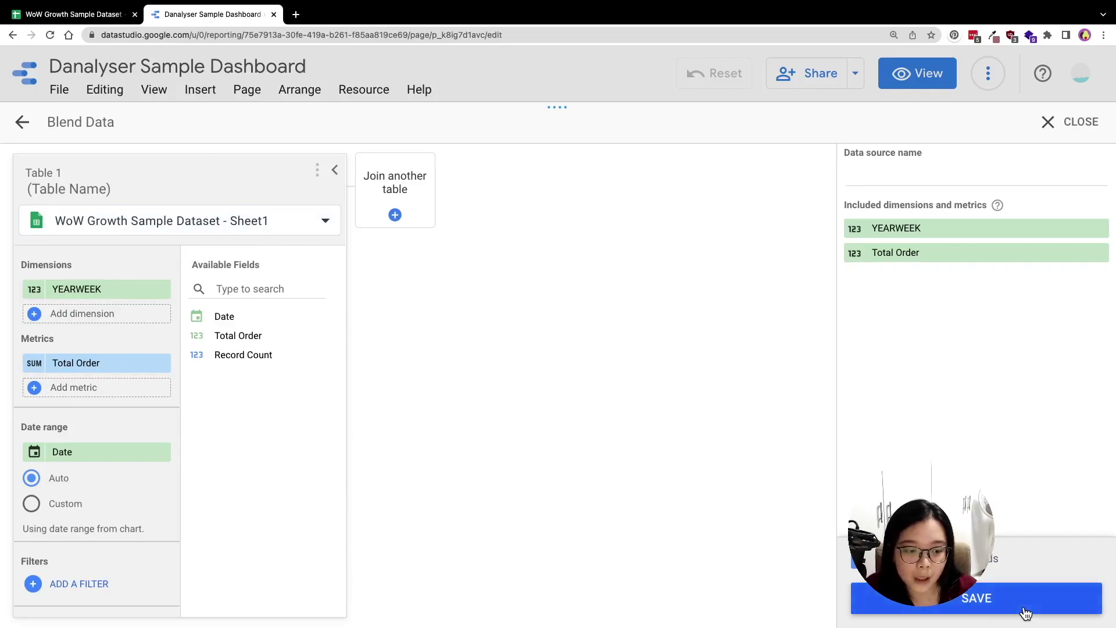
Name the blended data source WOW GROWTH, save it and return to the report page
click(881, 176)
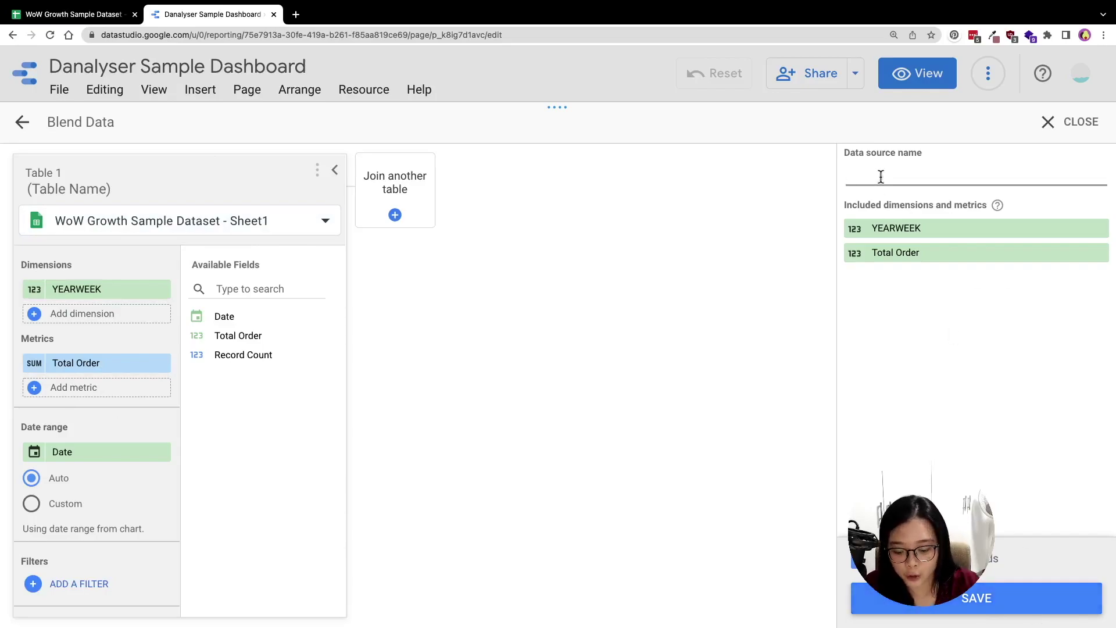
key(super+a)
text(WO)
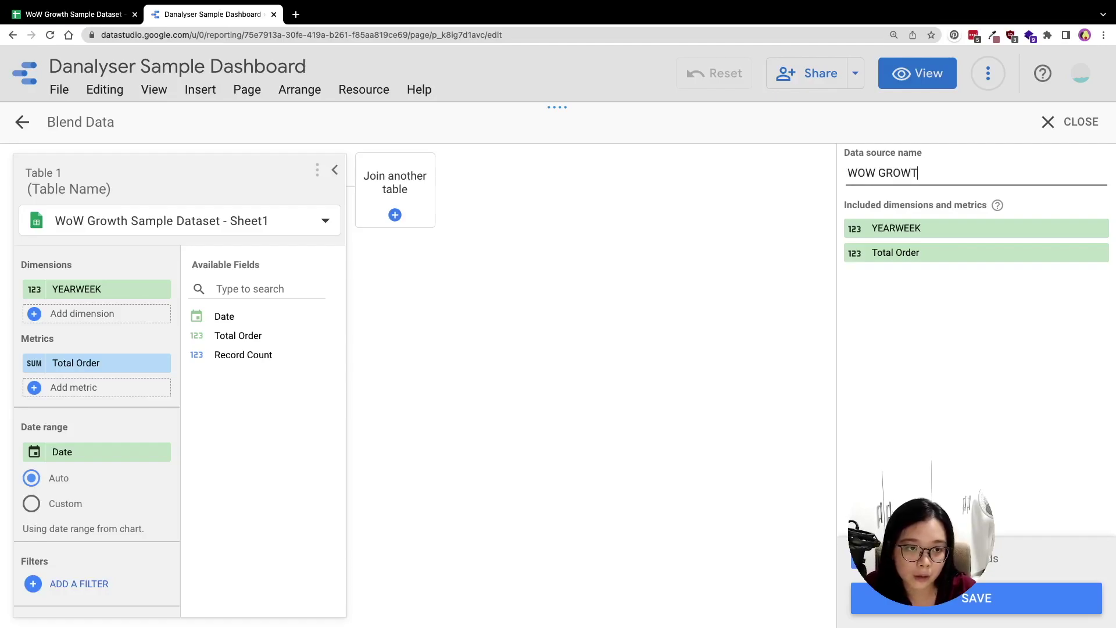
click(917, 610)
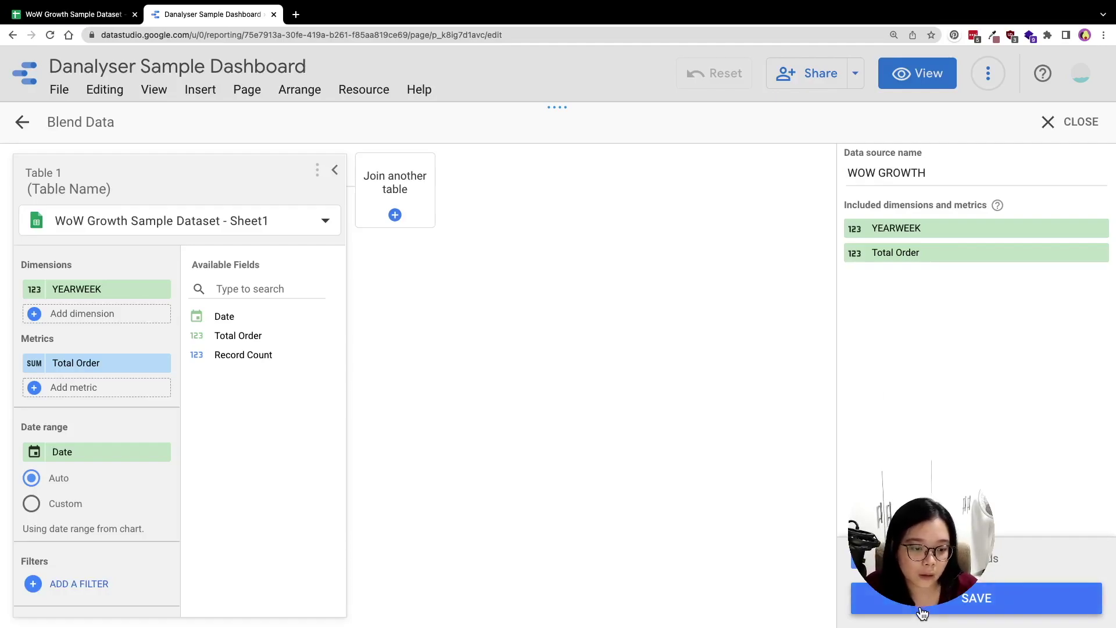
click(1085, 129)
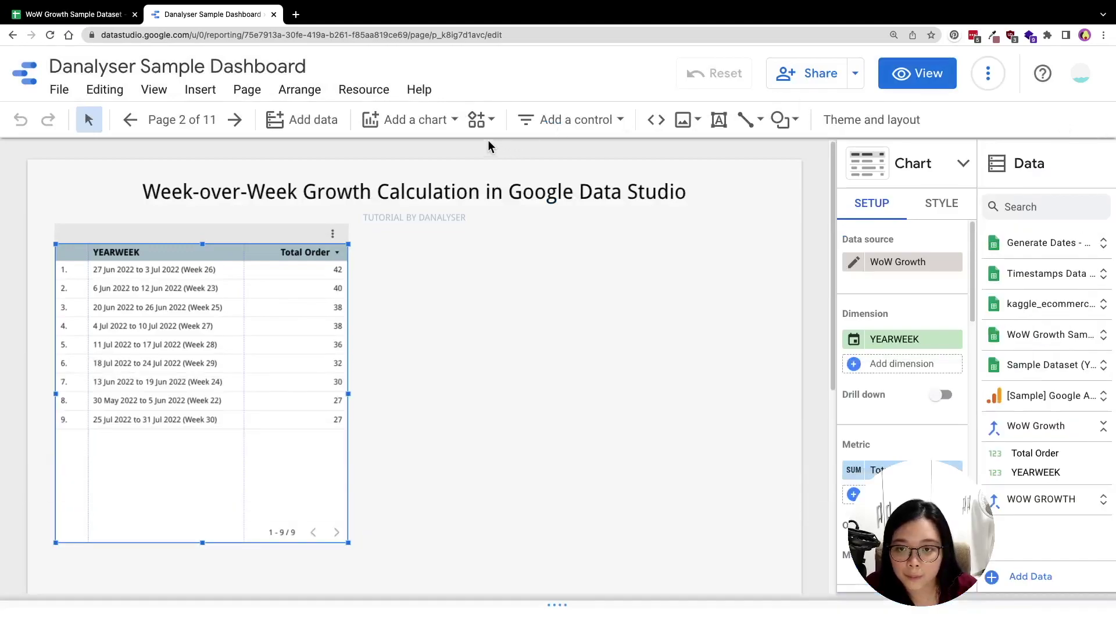
Add a second table beside the existing one, with YEARWEEK as its dimension and Total Order as its metric
click(422, 125)
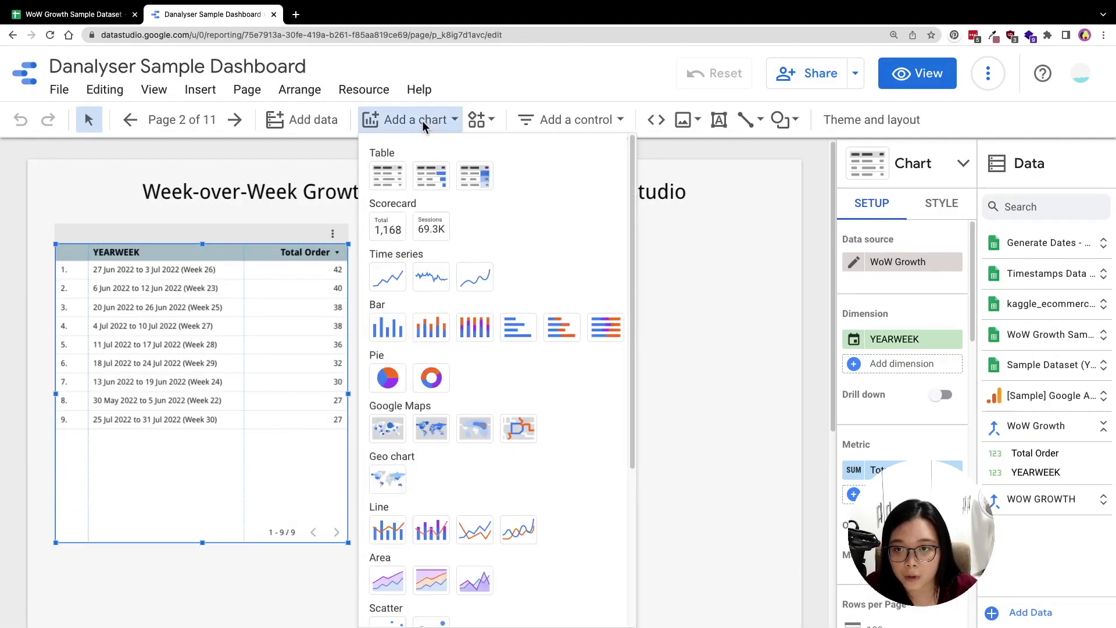
click(387, 185)
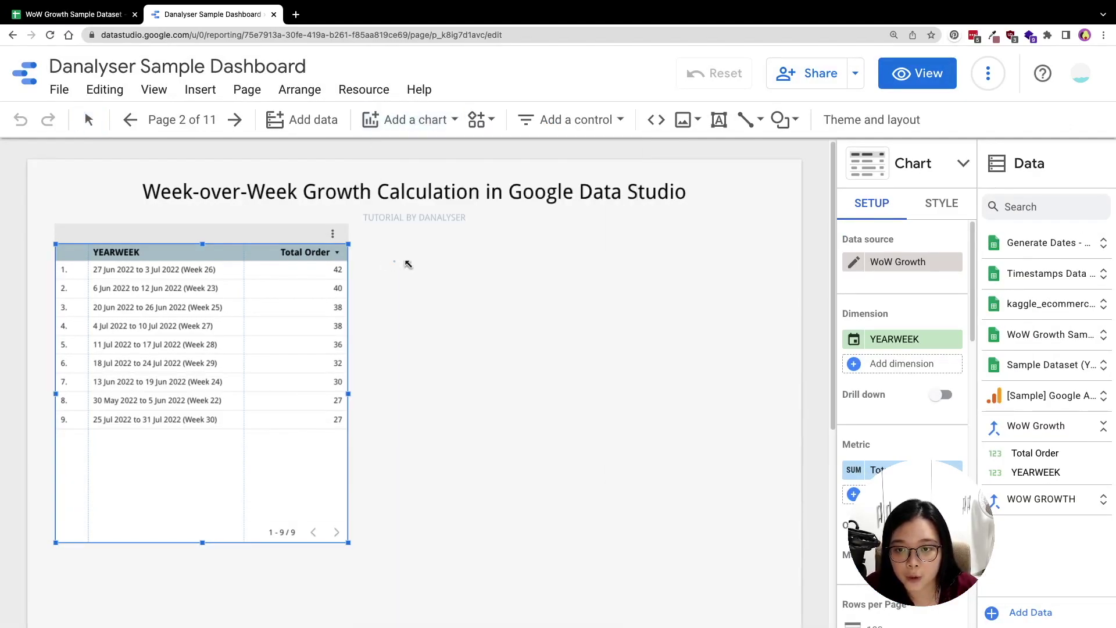
click(408, 265)
drag(960, 307, 960, 312)
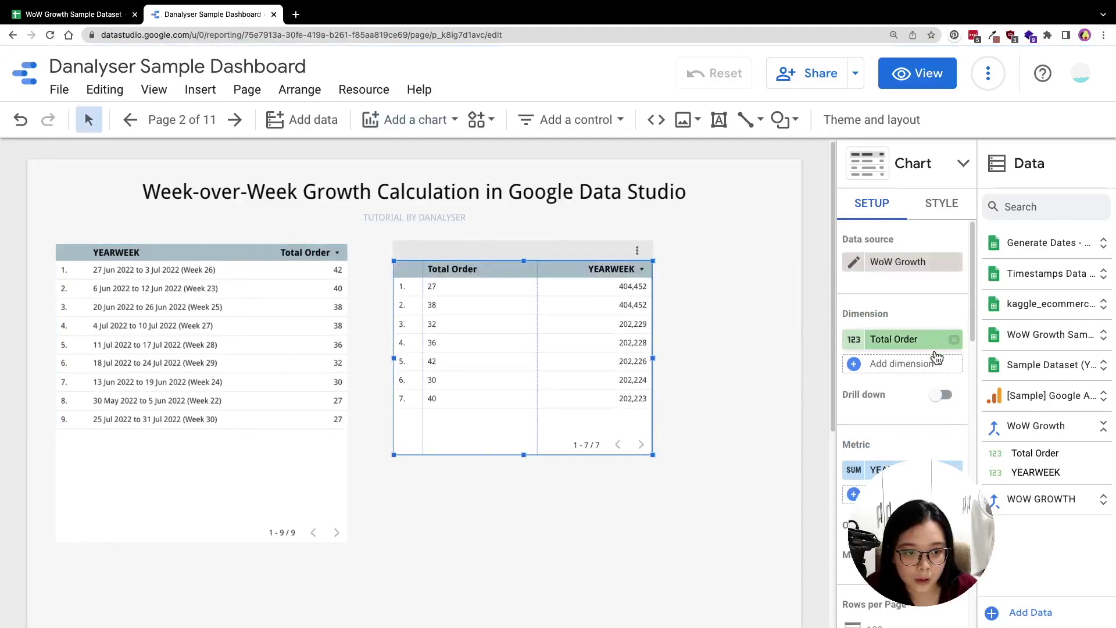
drag(910, 474, 901, 445)
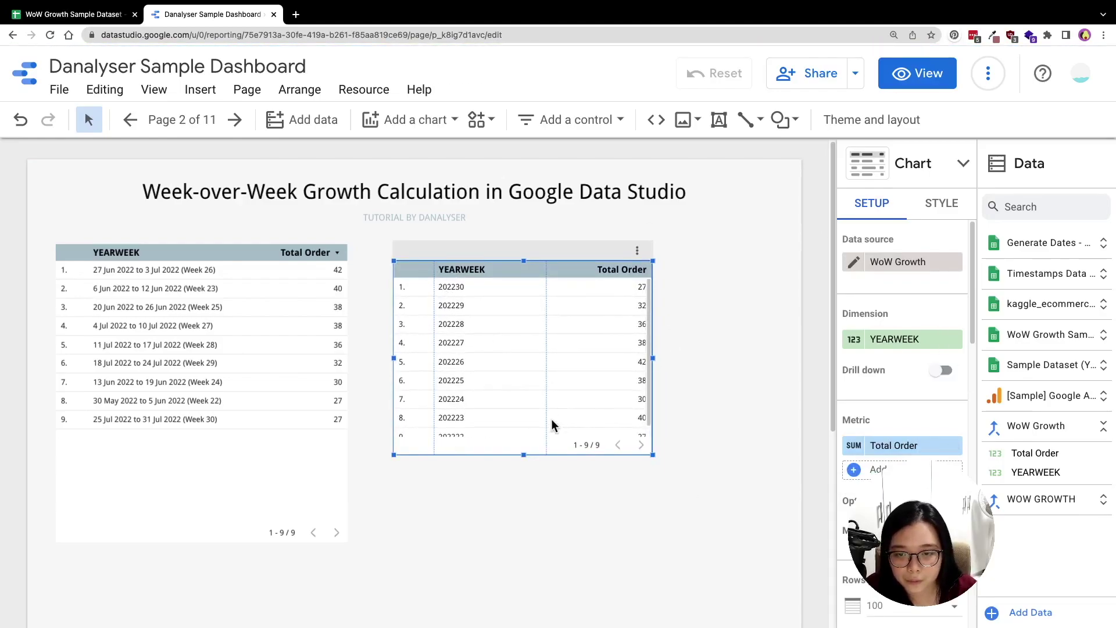
Sort the new table by Total Order and extend its height to line up with the neighbouring table's lower edge
scroll(943, 445, down, 3)
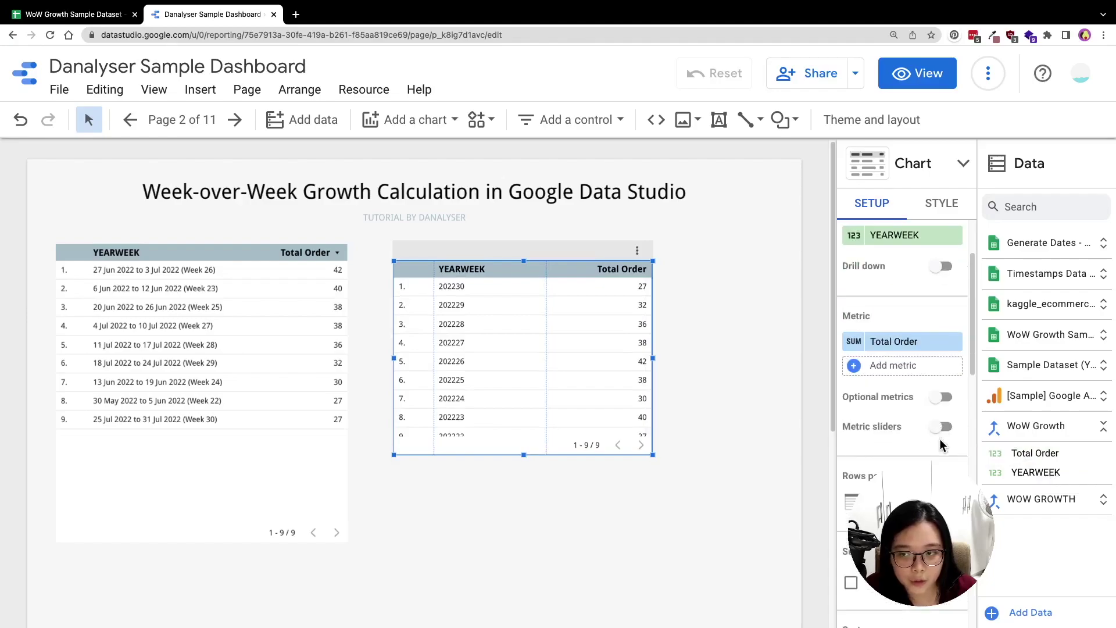
scroll(942, 447, down, 3)
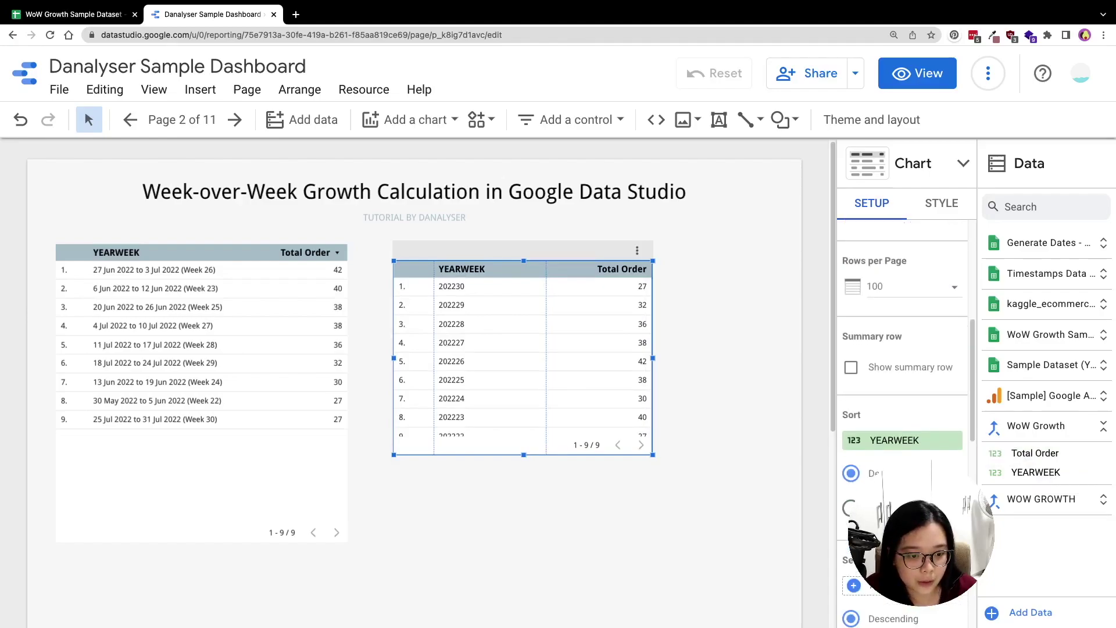
click(903, 444)
click(899, 417)
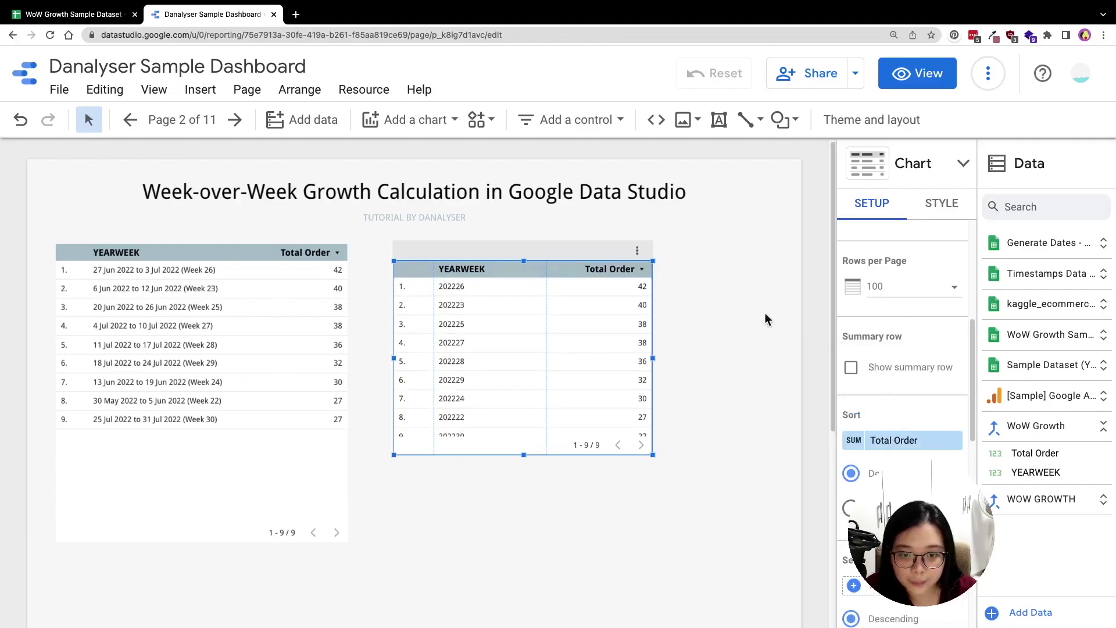
drag(523, 454, 524, 545)
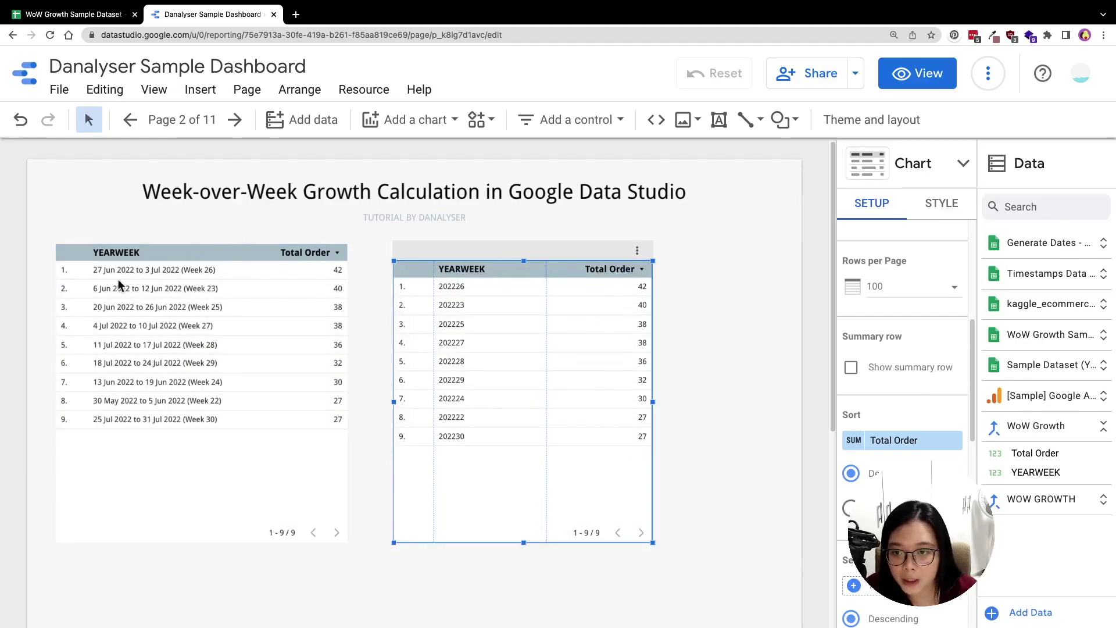
click(91, 336)
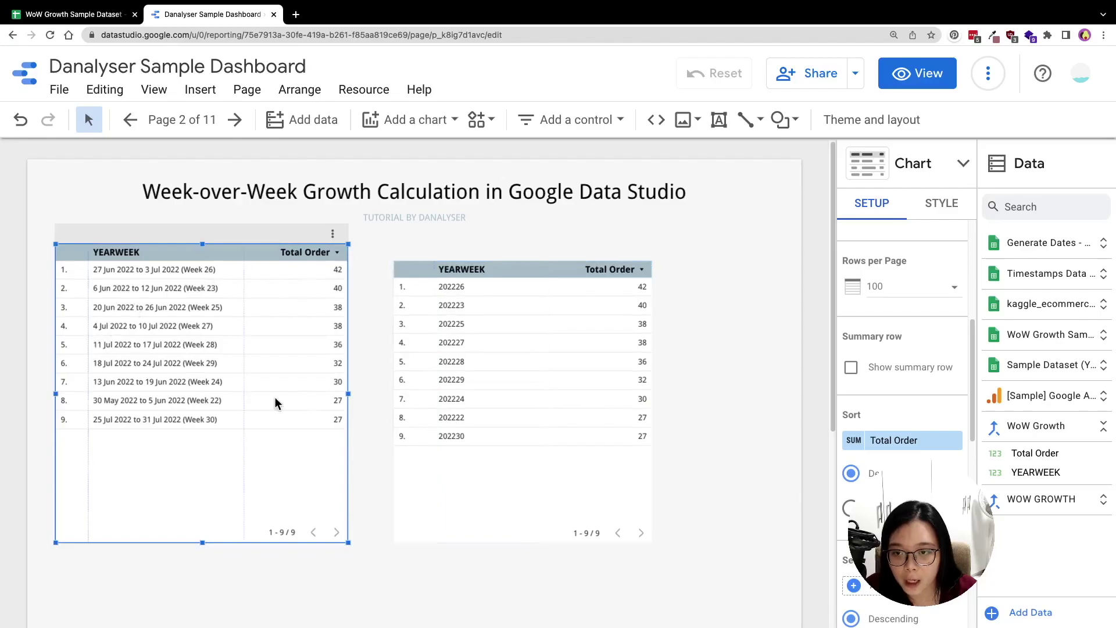
click(627, 343)
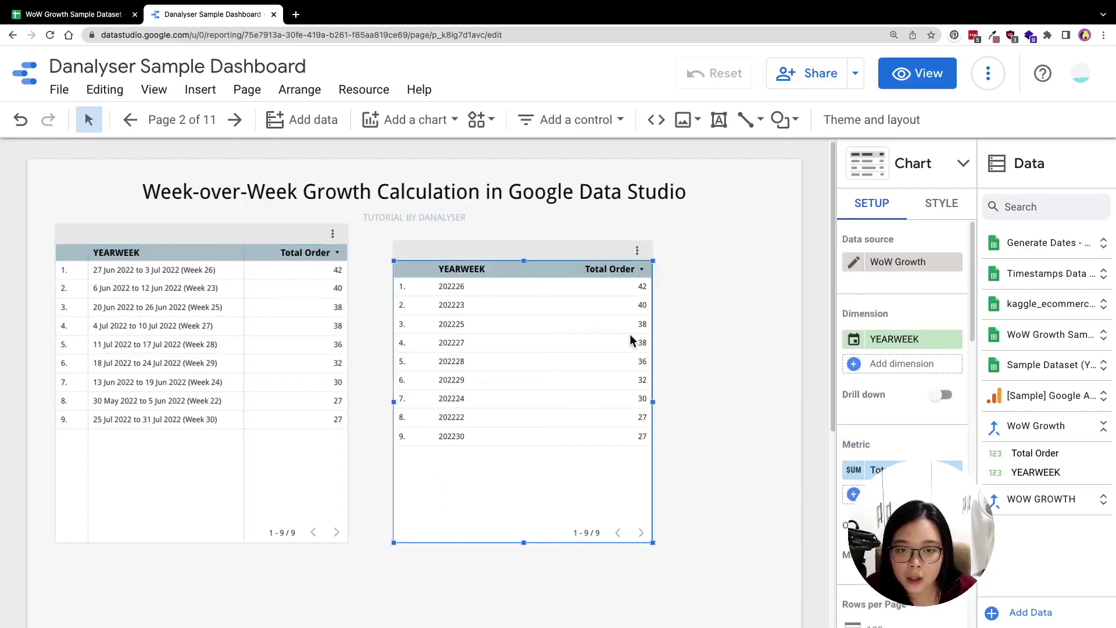
Review the Add New Field For Last Week (Using Self Join) example in the Google Sheets file and return to the report
click(110, 13)
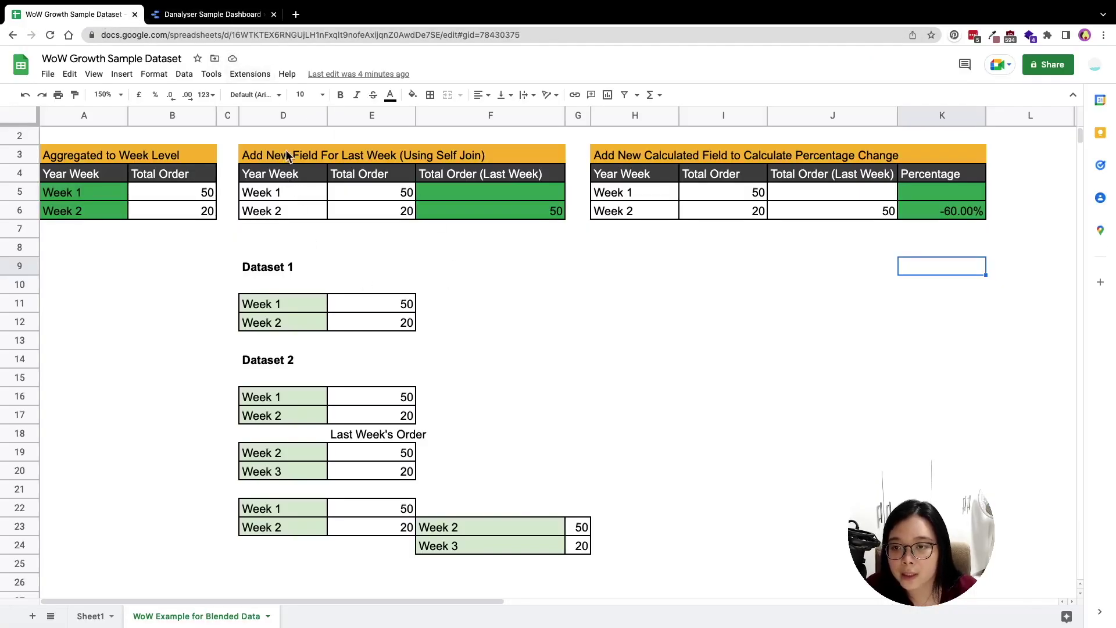
click(507, 232)
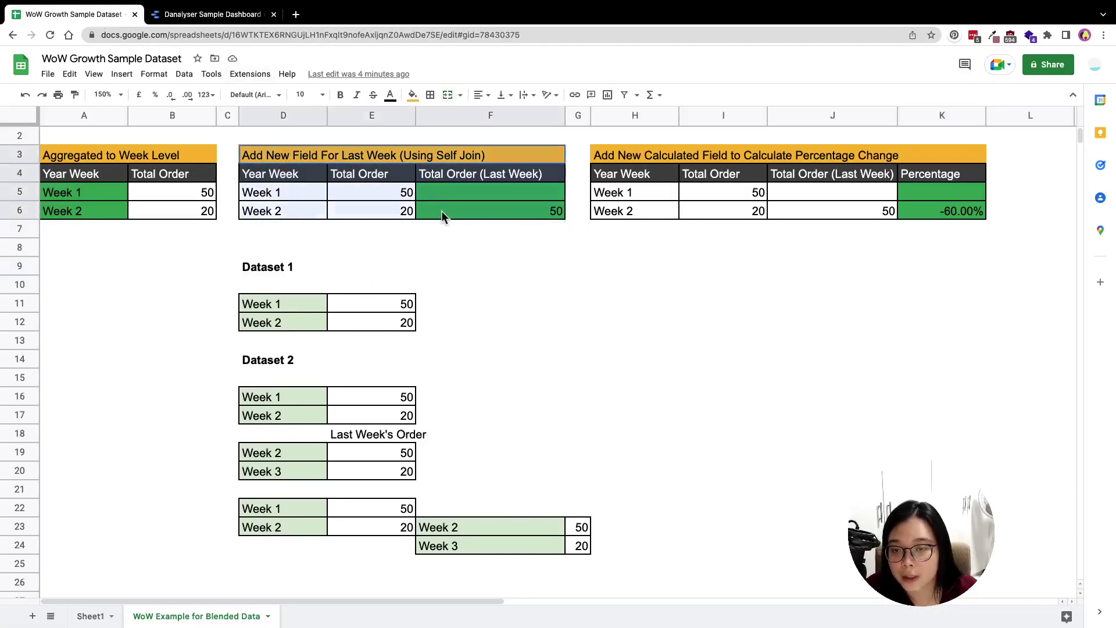
click(457, 271)
click(215, 15)
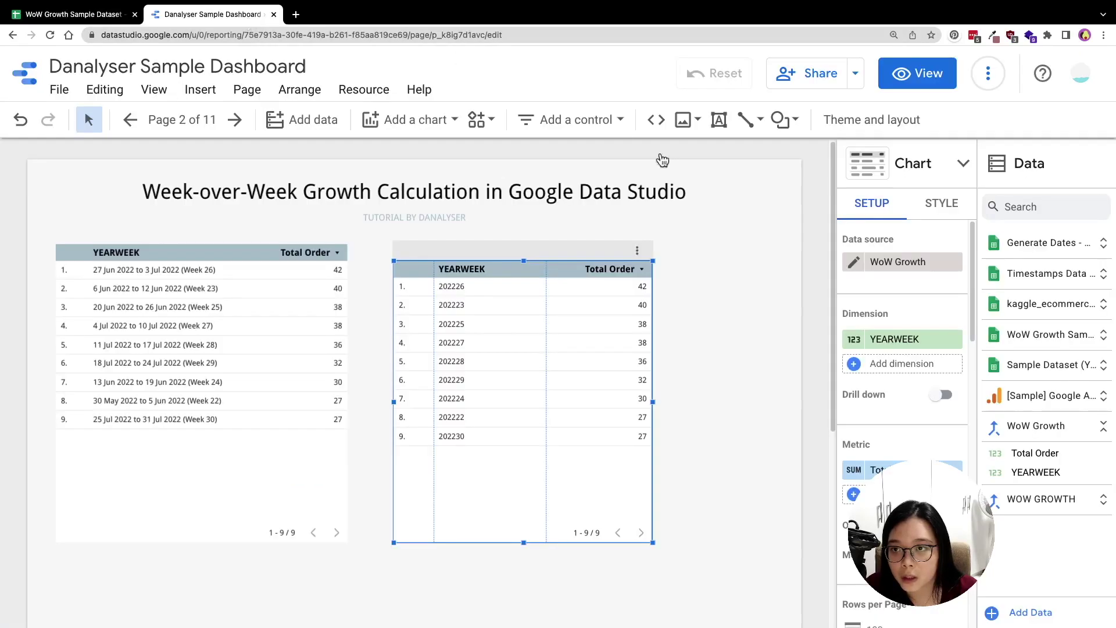
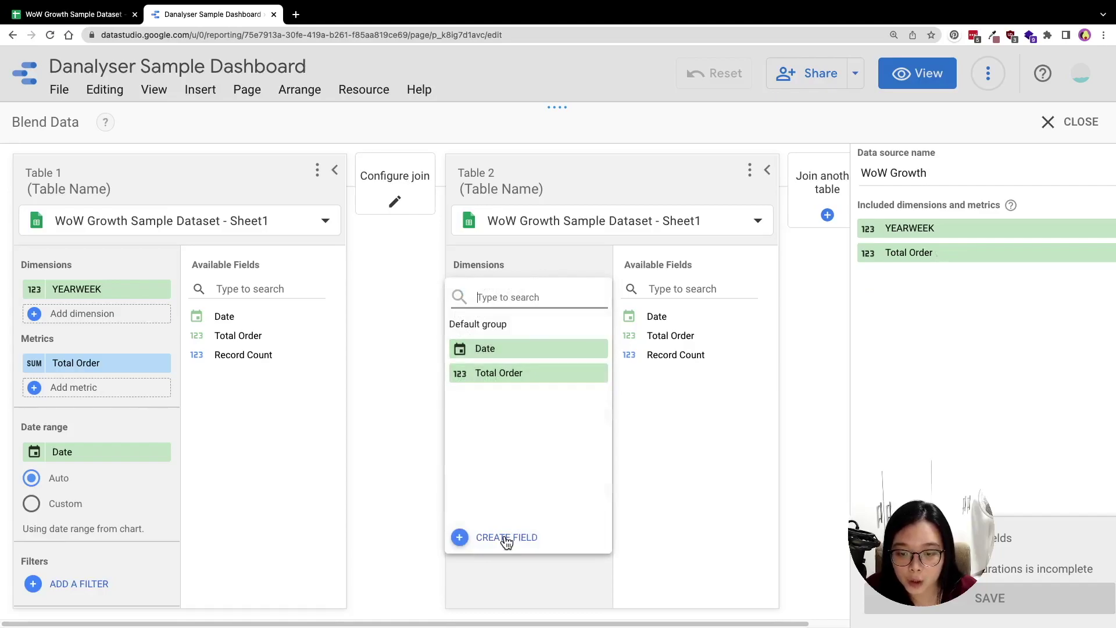
Open a new calculated dimension for Table 2 of the blend and check the shifted weeks in the spreadsheet's joined example
click(506, 538)
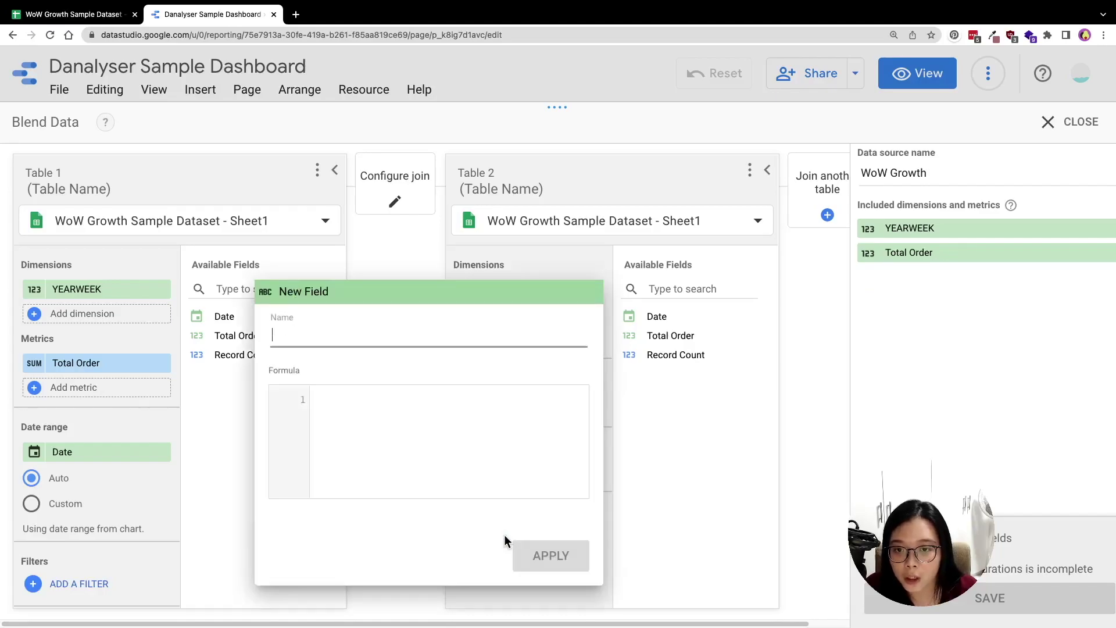
click(97, 14)
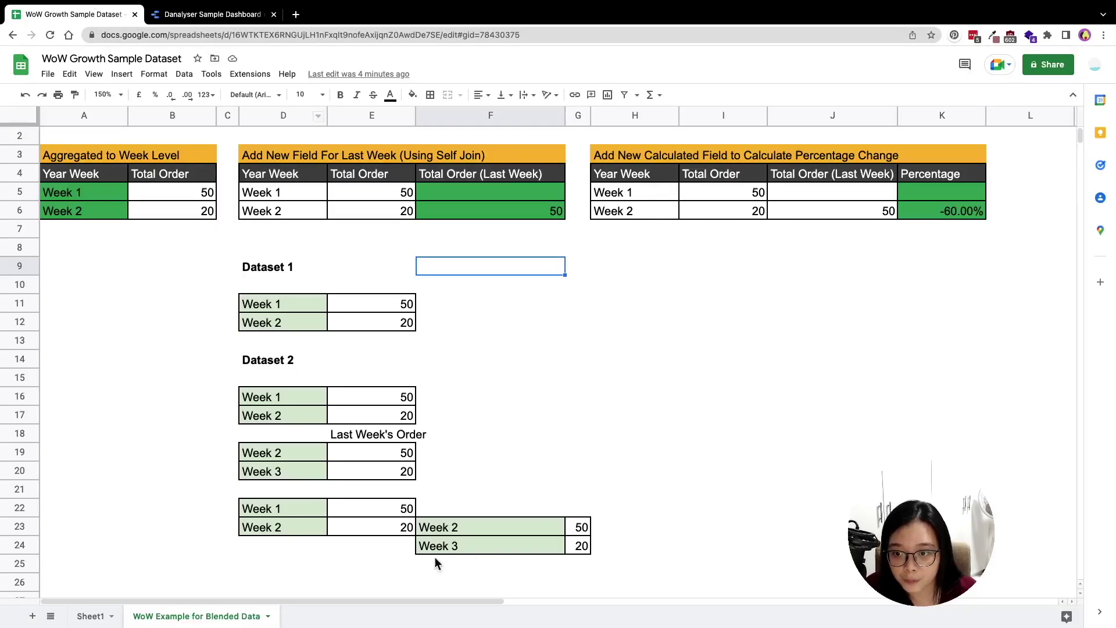
drag(439, 528, 439, 558)
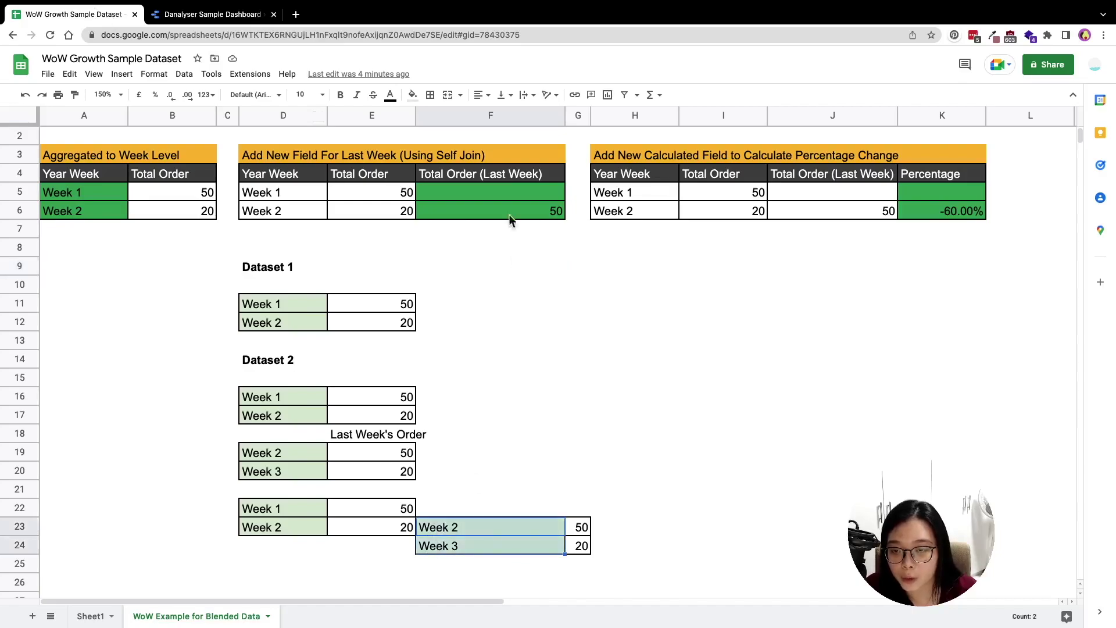
click(202, 14)
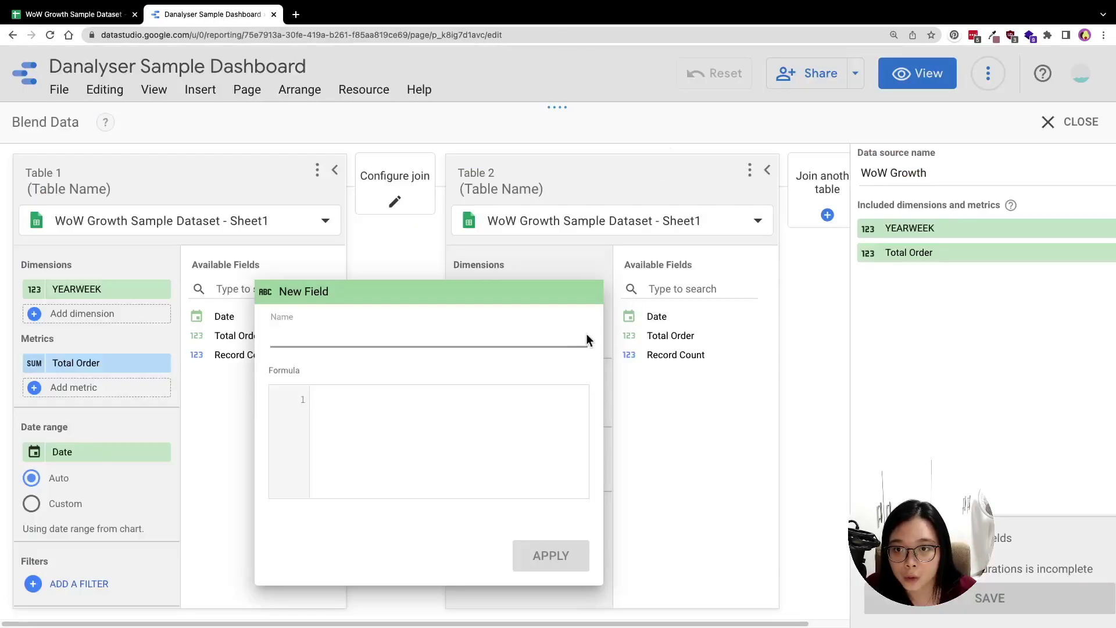
Enter DATETIME_ADD(Date, INTERVAL 7 DAY) as the new field's formula
click(372, 394)
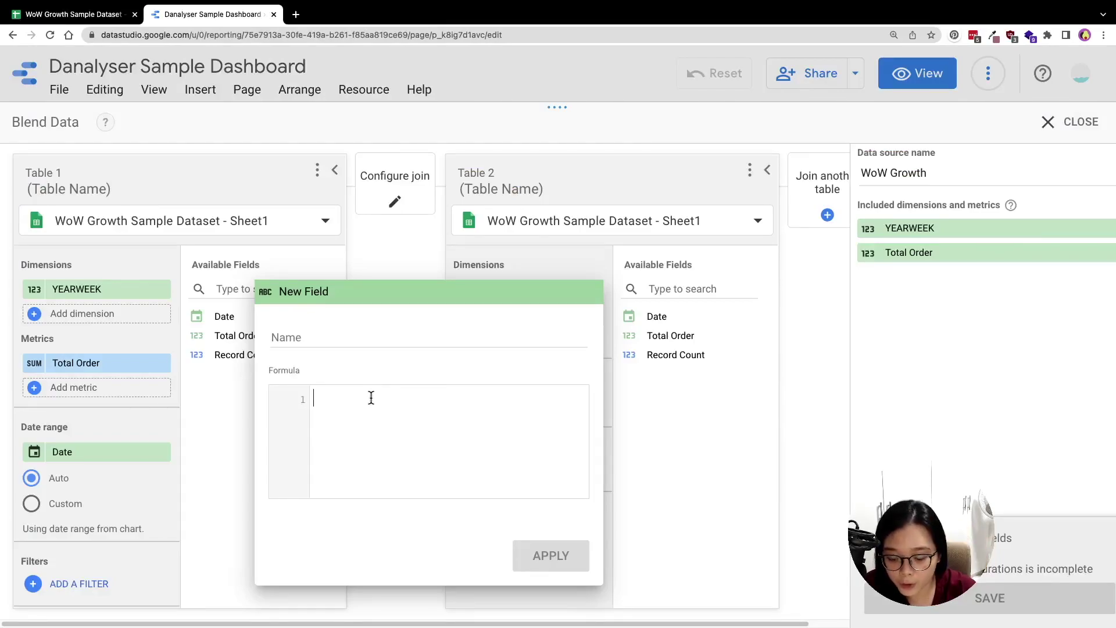
text(Date)
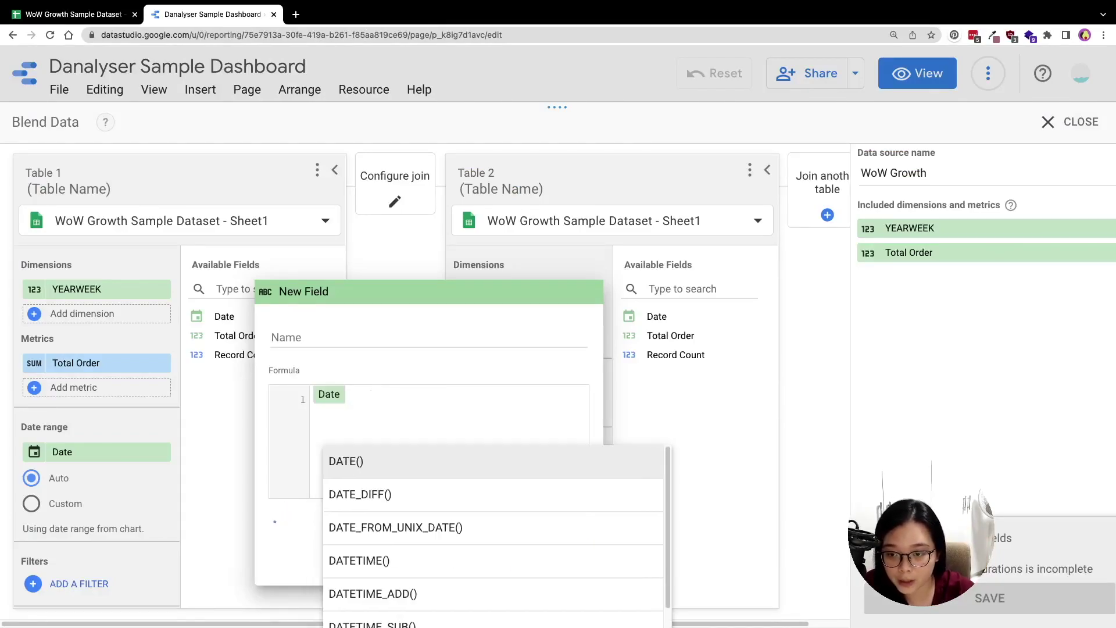
text(time_AD)
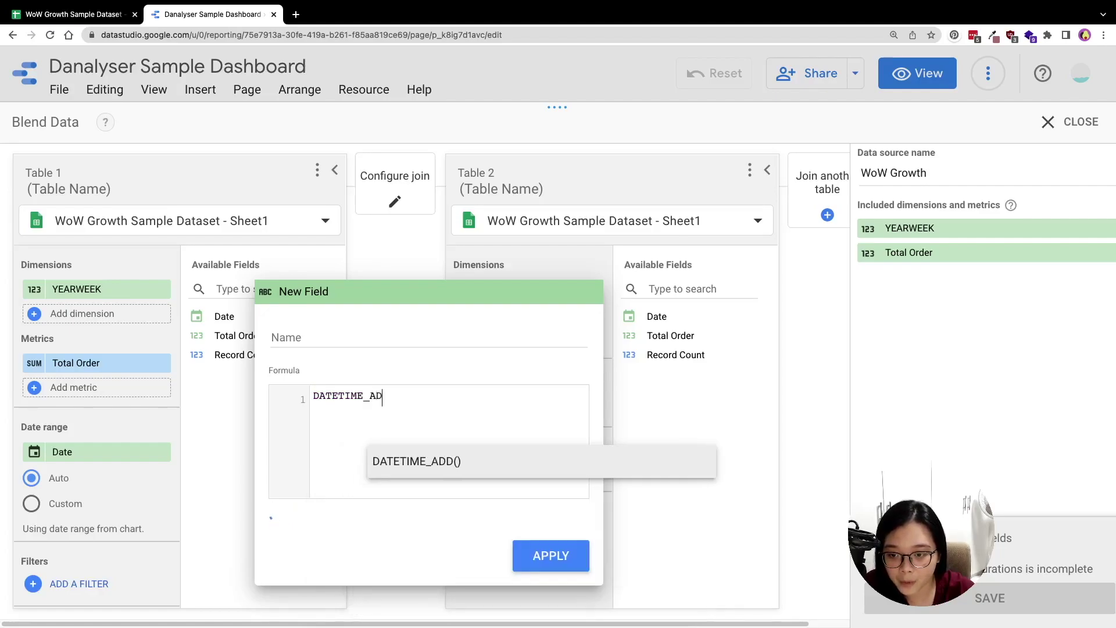
key(Return)
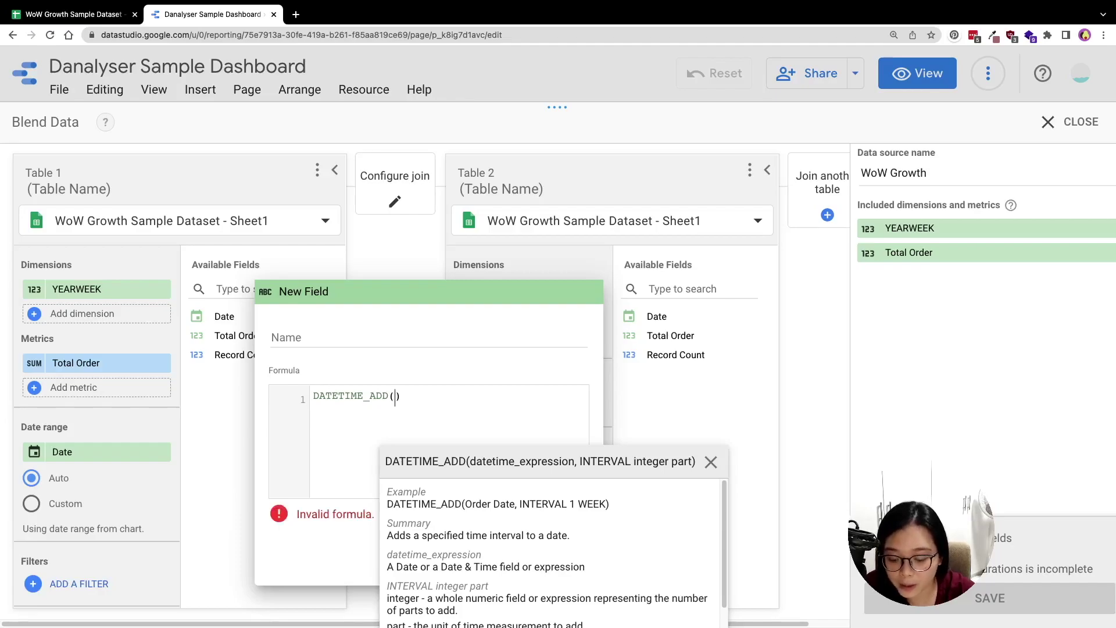
text(Datem I)
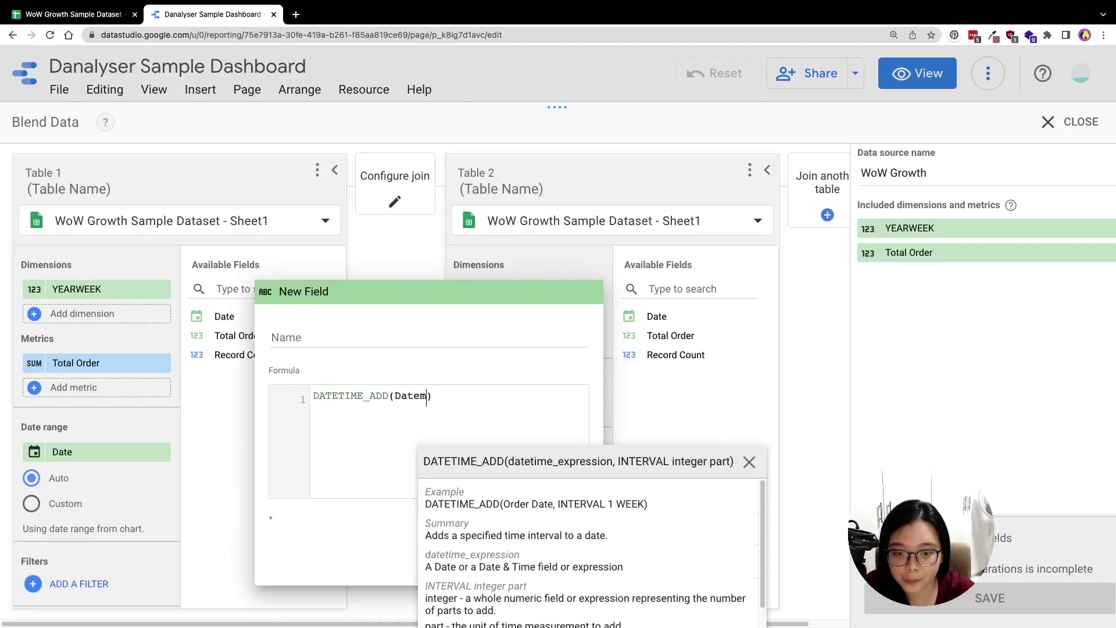
key(BackSpace)
key(BackSpace)
text(, INTER)
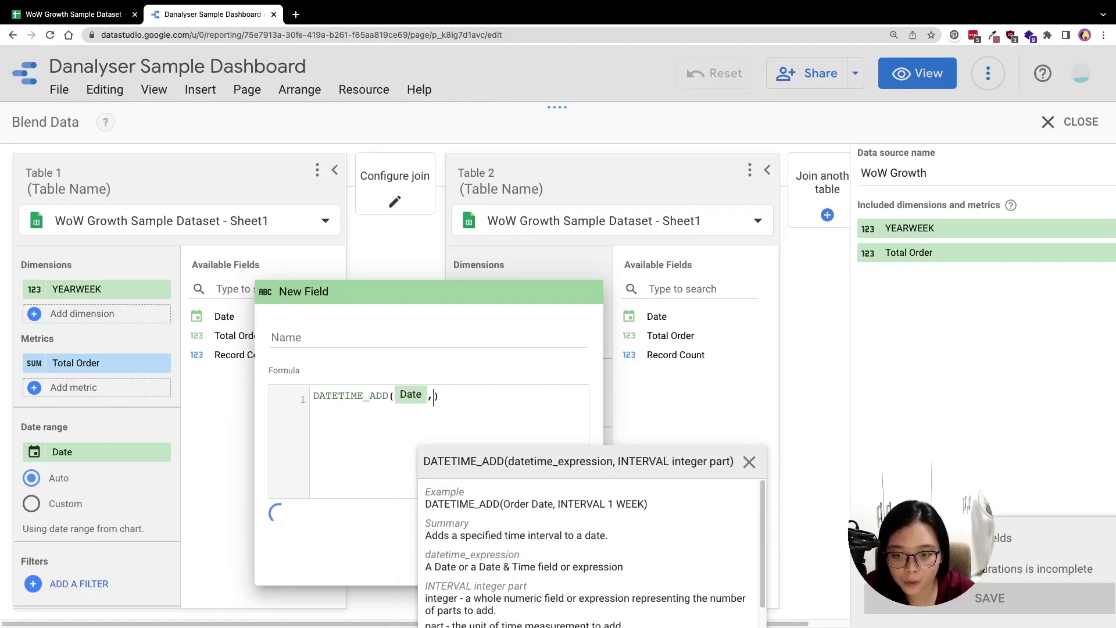
text(VAL )
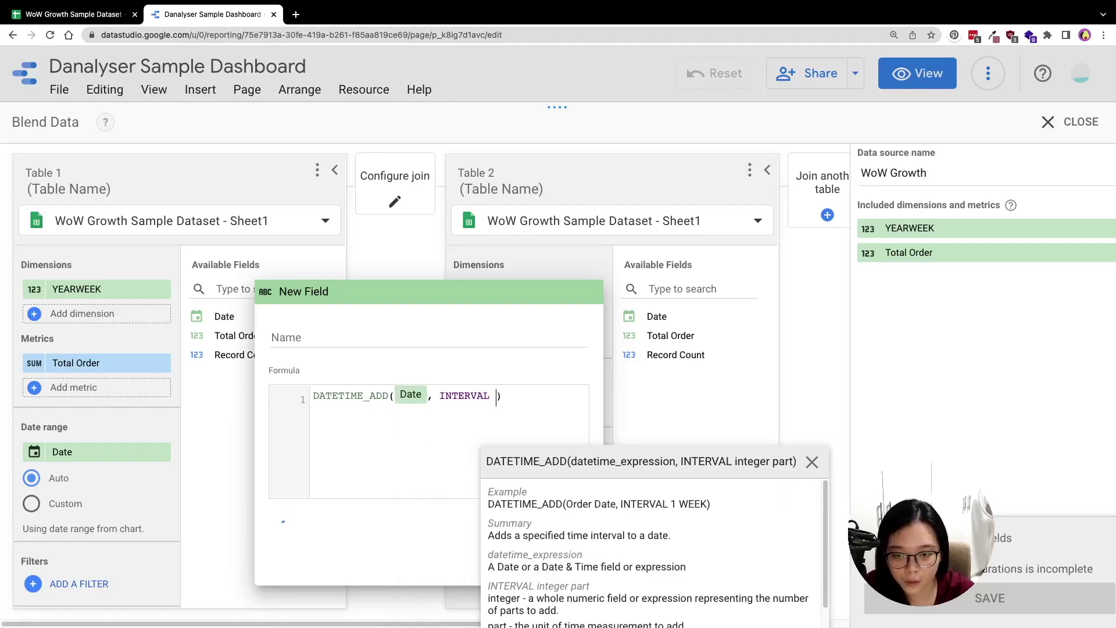
text(7 )
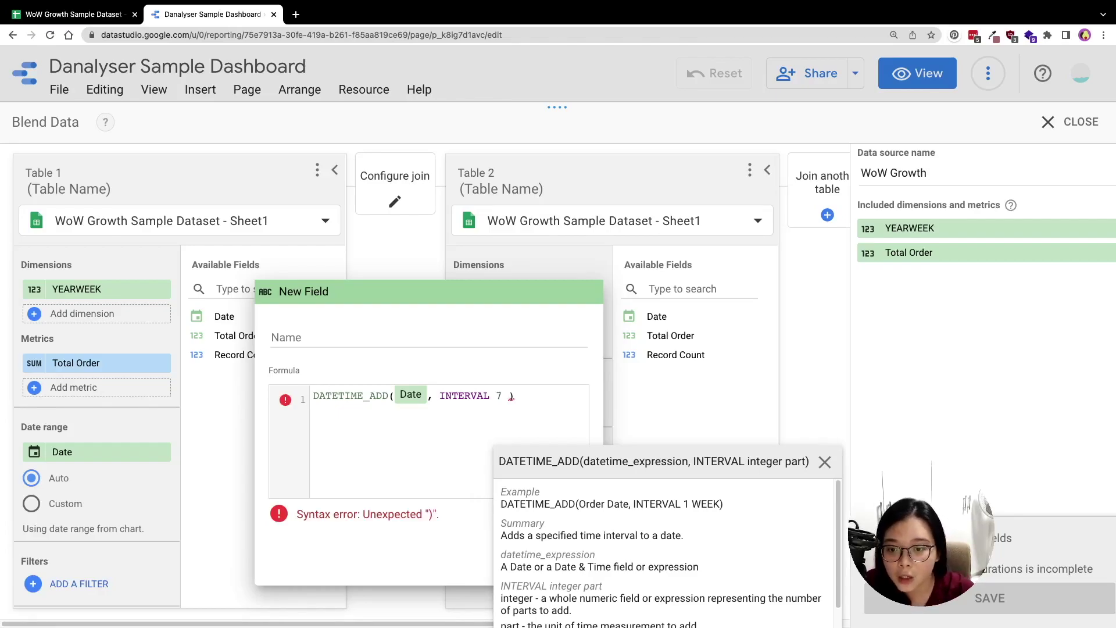
text(DAYS)
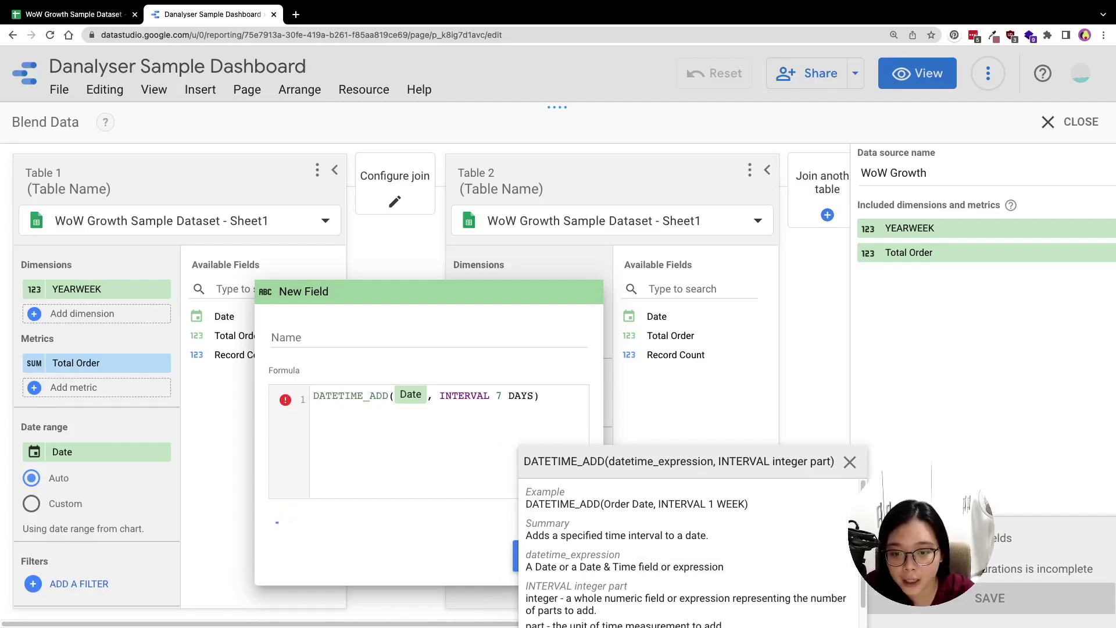
click(540, 396)
key(BackSpace)
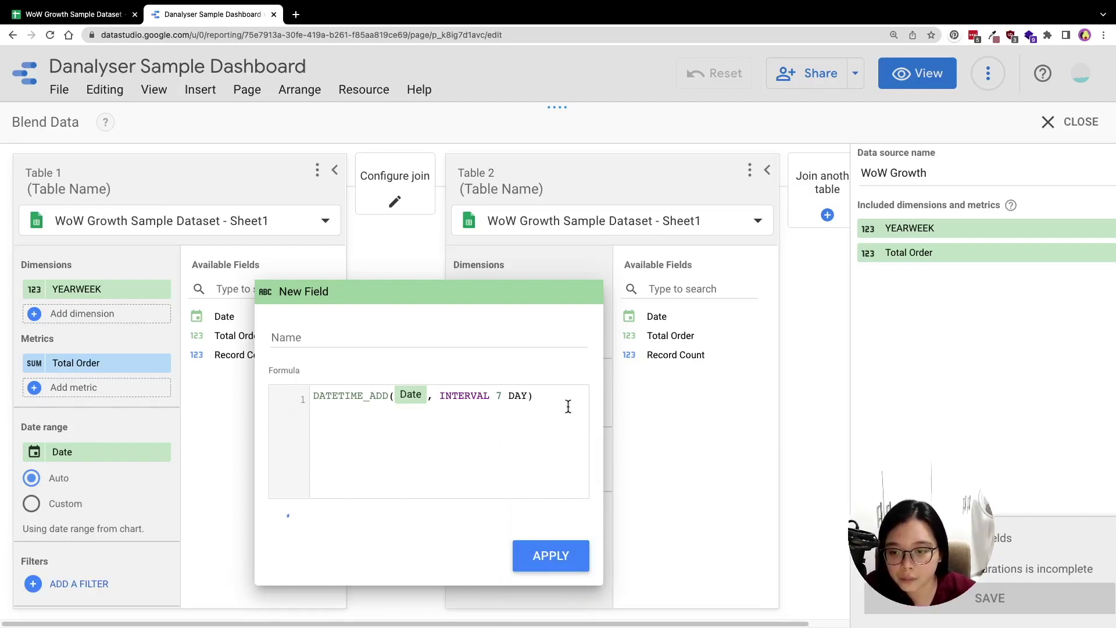
Wrap the date-shift formula in YEARWEEK so that it reads YEARWEEK(DATETIME_ADD(Date, INTERVAL 7 DAY))
click(315, 396)
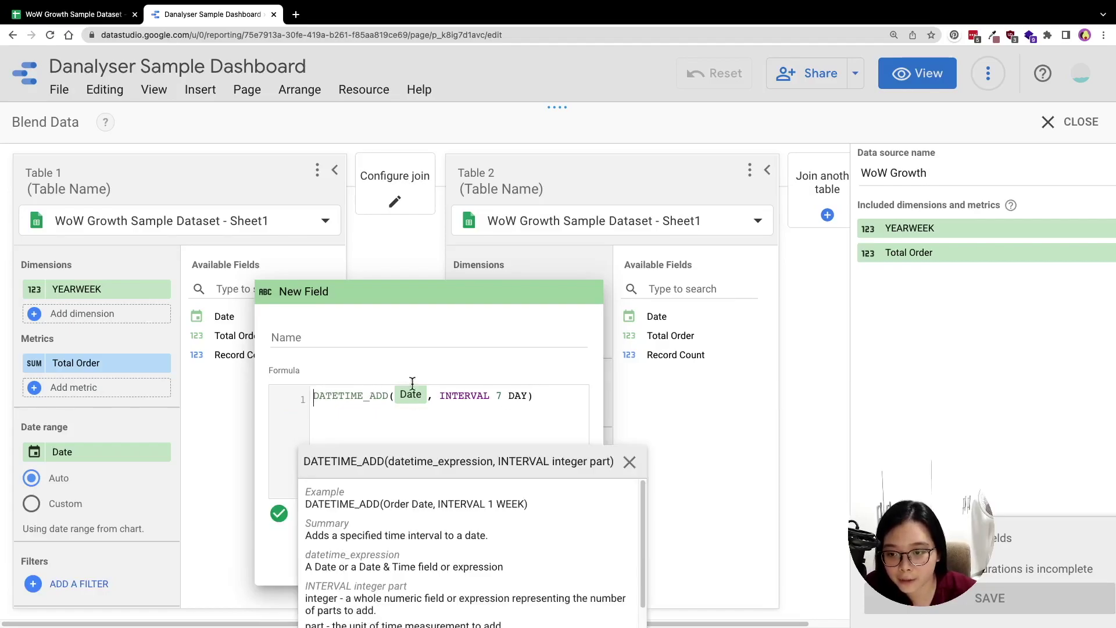
text(YEARWE)
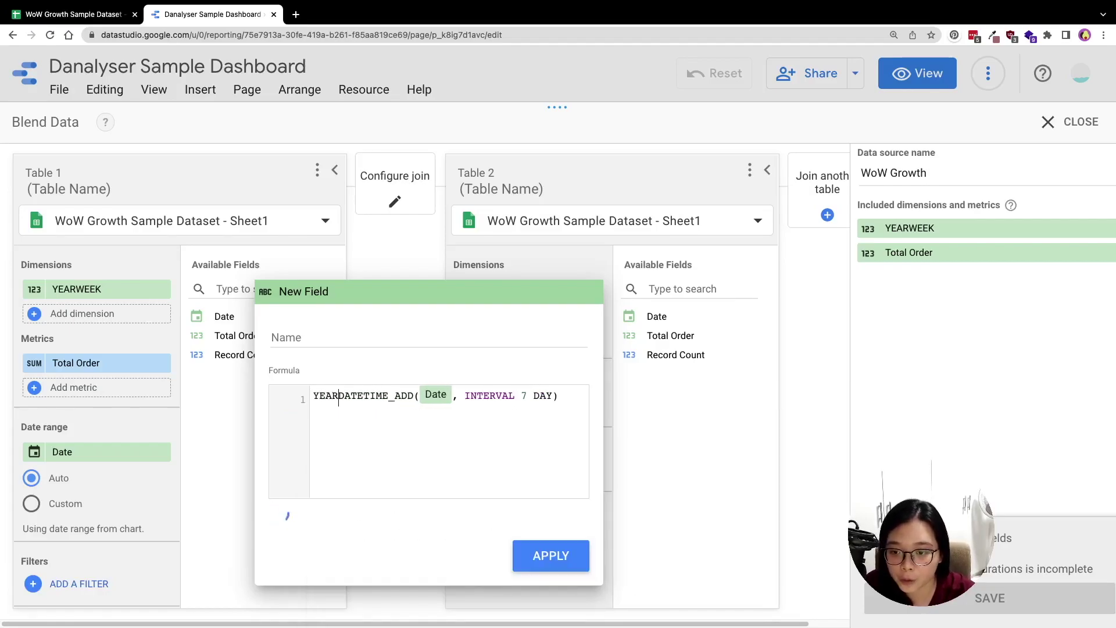
text(EK()
key(End)
text())
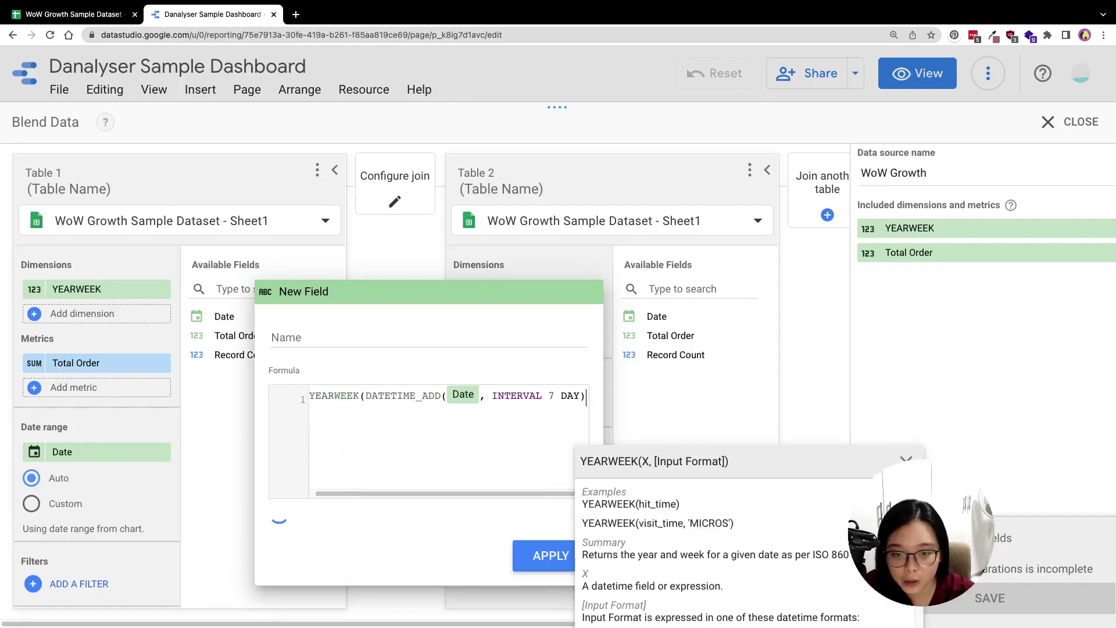
Name the calculated field YEARWEEK and apply it as Table 2's dimension
click(417, 338)
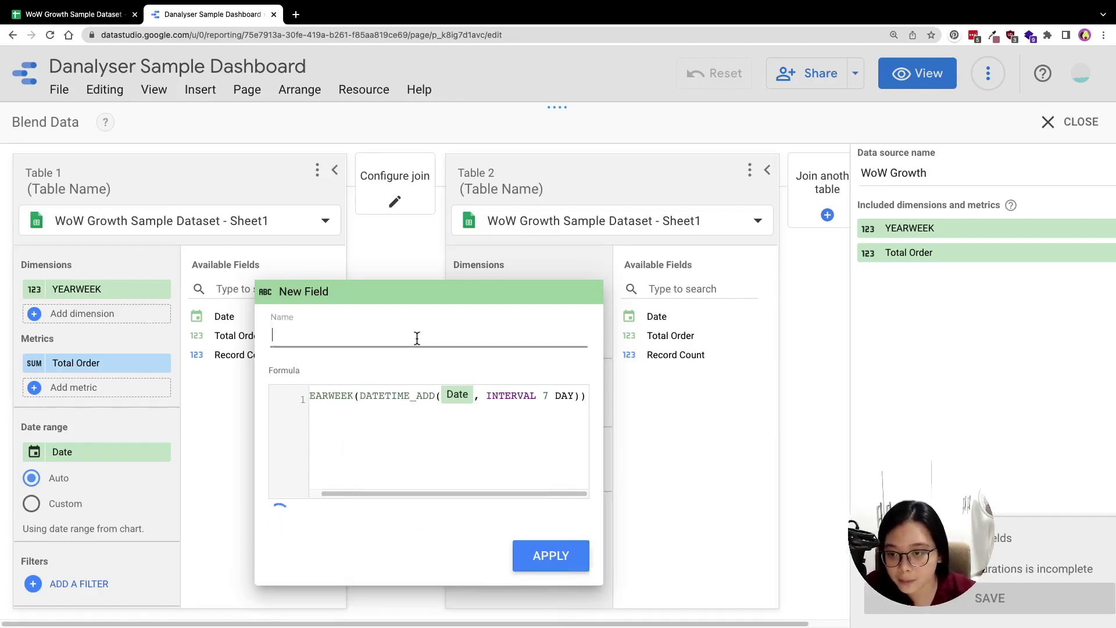
text(YEAR)
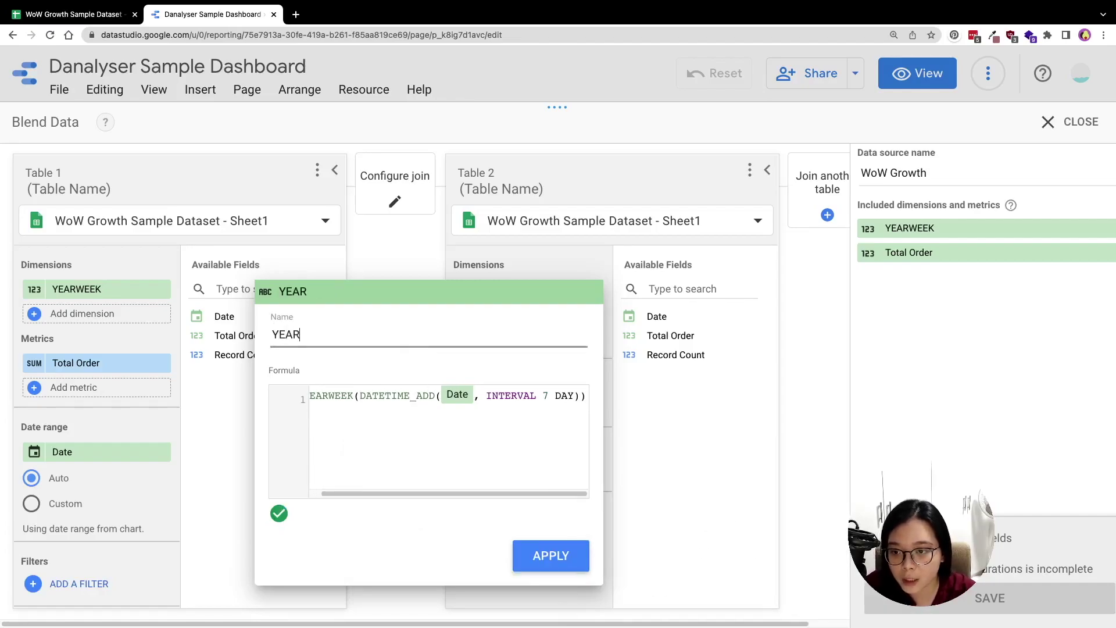
text(WEEK)
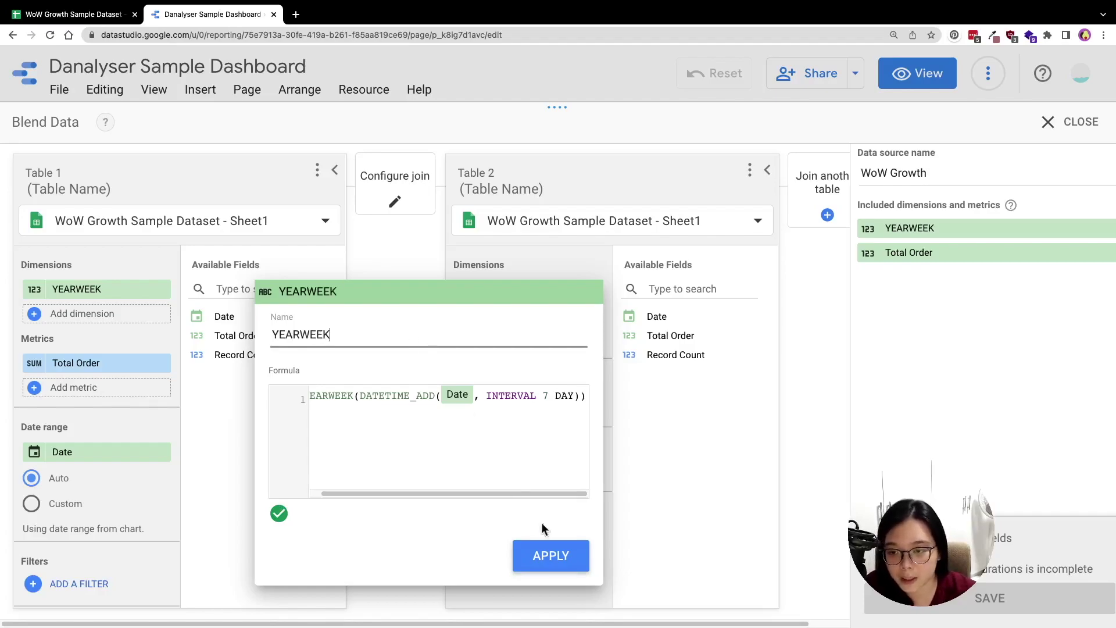
click(551, 556)
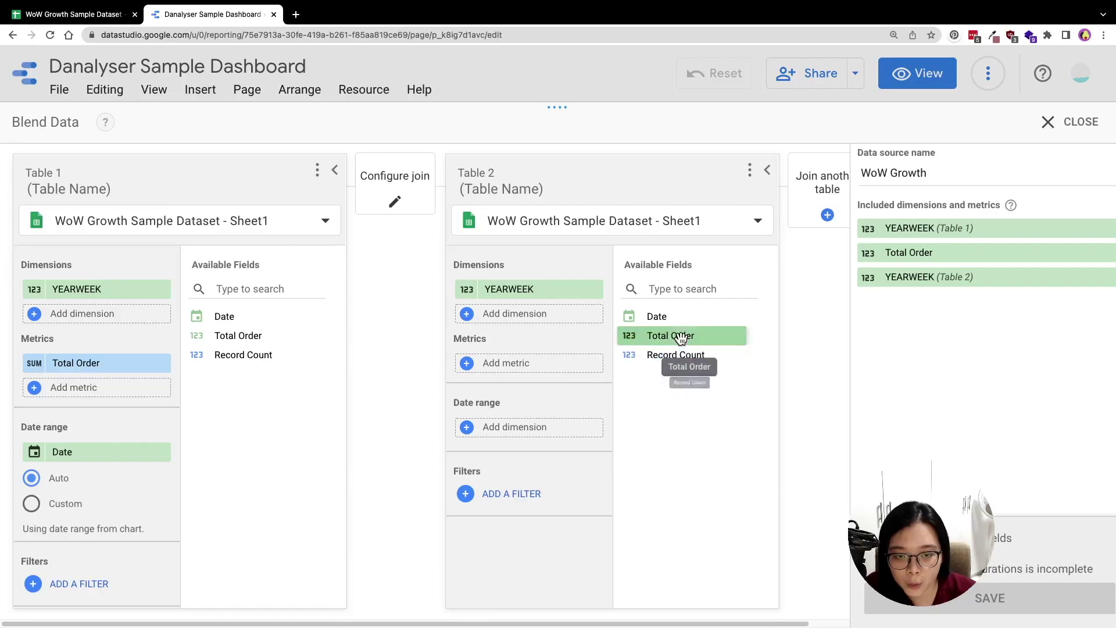
Add Total Order as Table 2's metric and configure a left outer join matching the tables on YEARWEEK only
drag(677, 336, 514, 364)
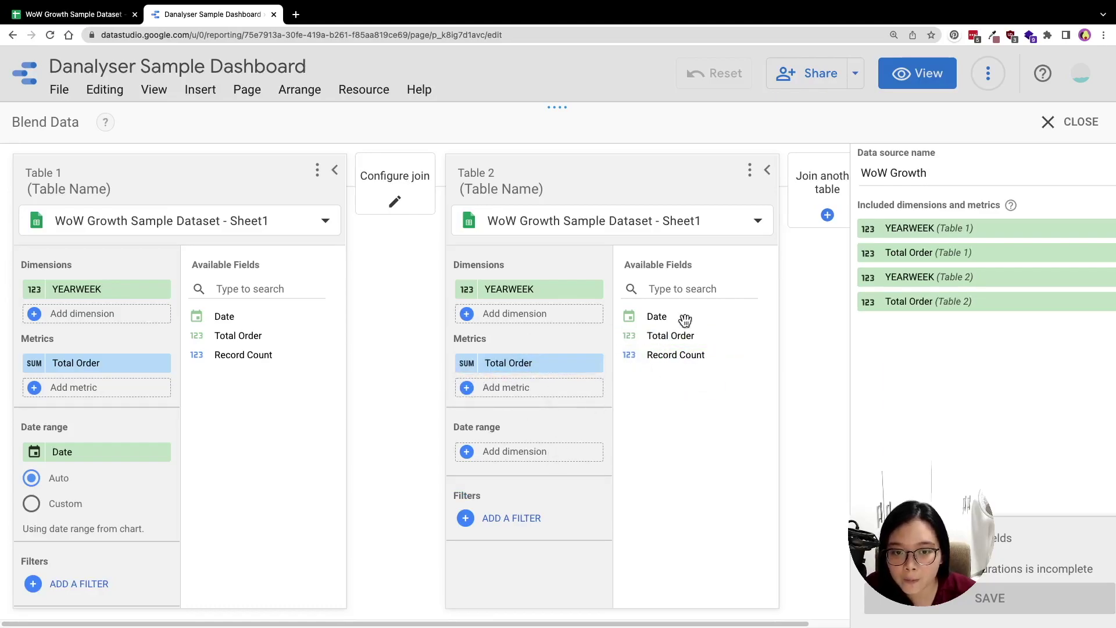
click(397, 177)
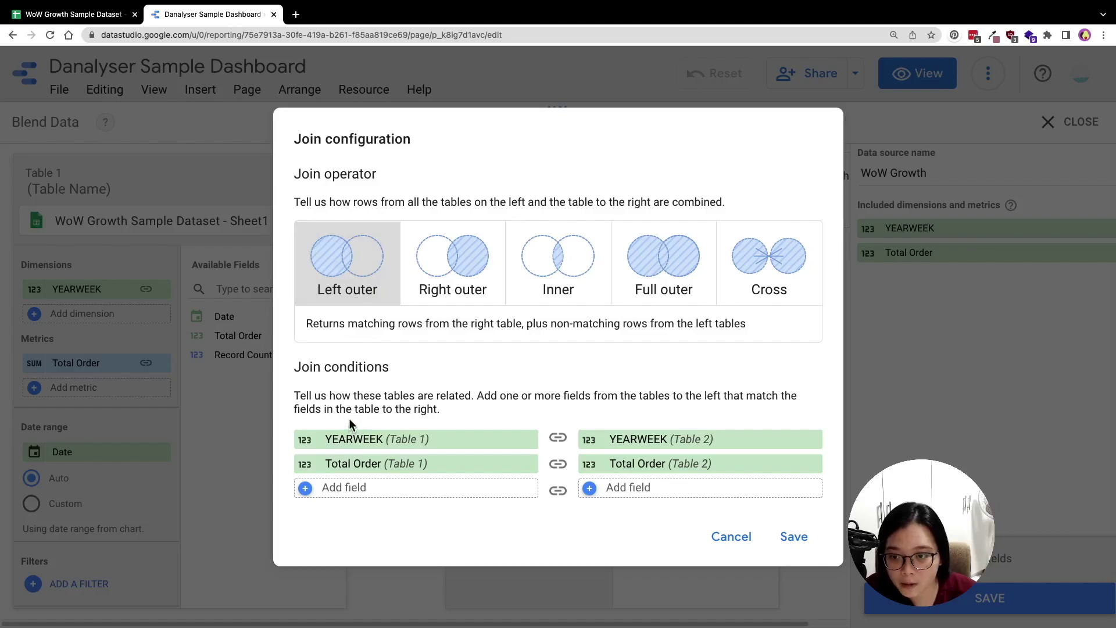
drag(353, 396, 683, 401)
click(682, 401)
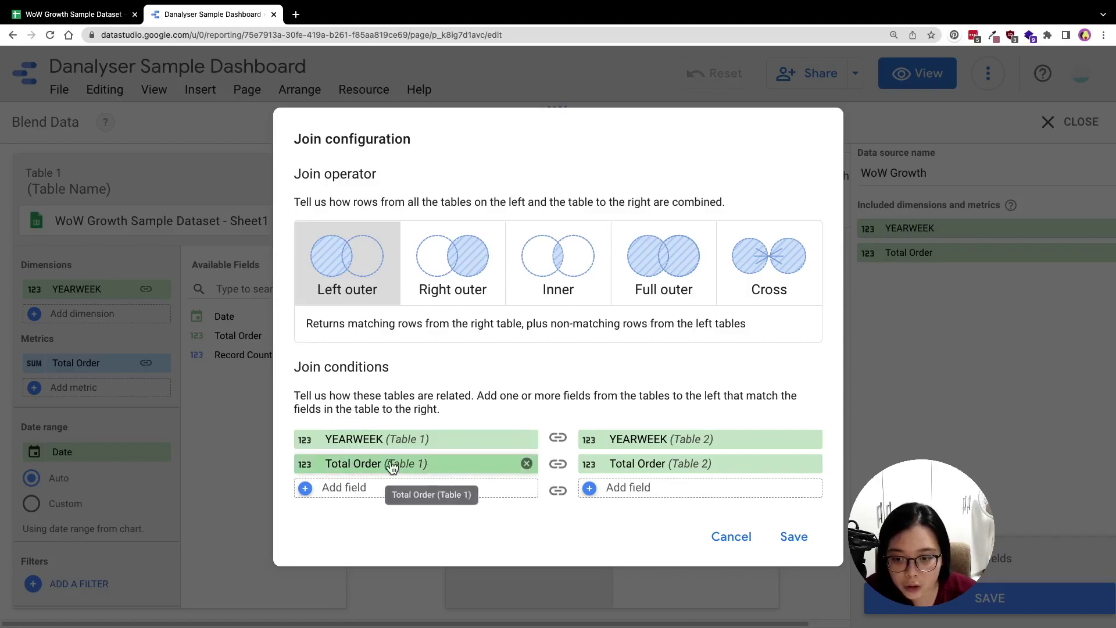
click(528, 464)
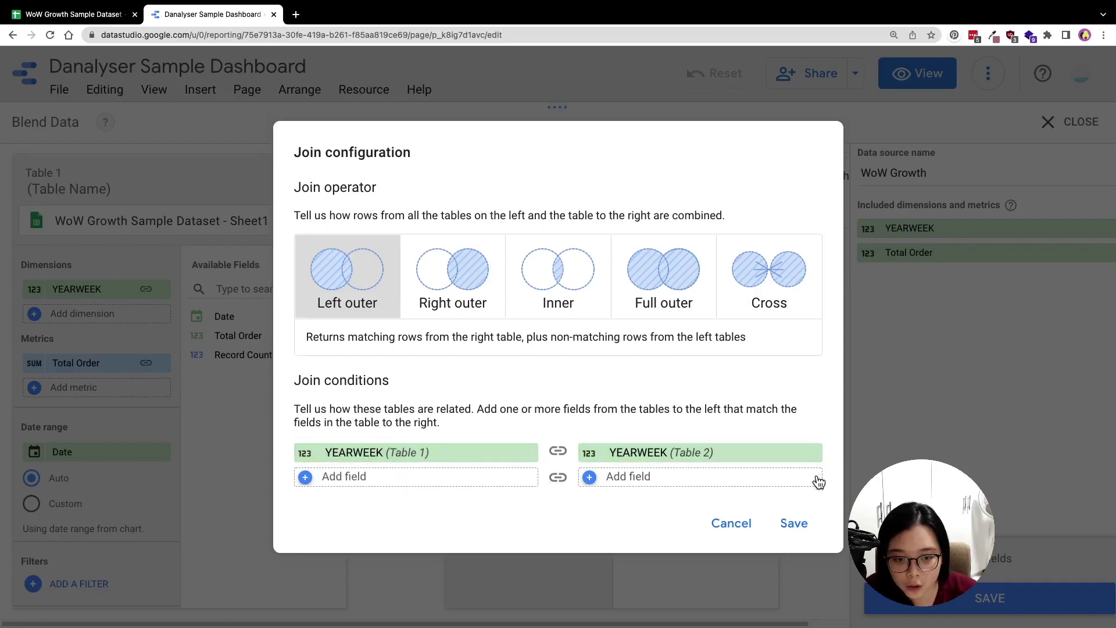
click(789, 525)
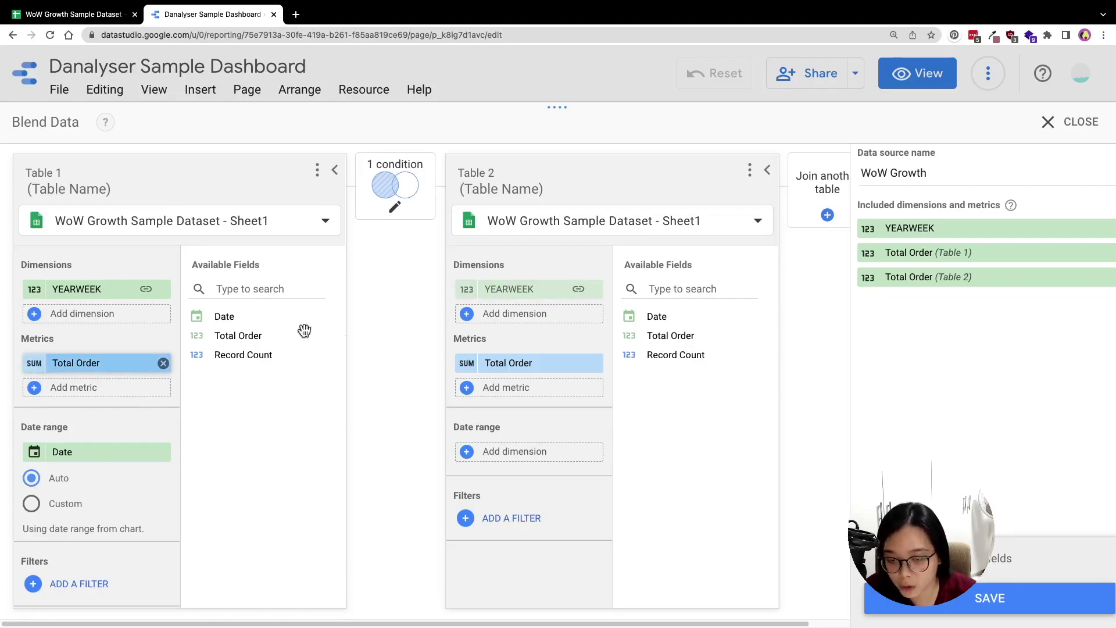
Rename Table 2's metric to Last Week's Total Order, then save the blend and close its editor
click(467, 366)
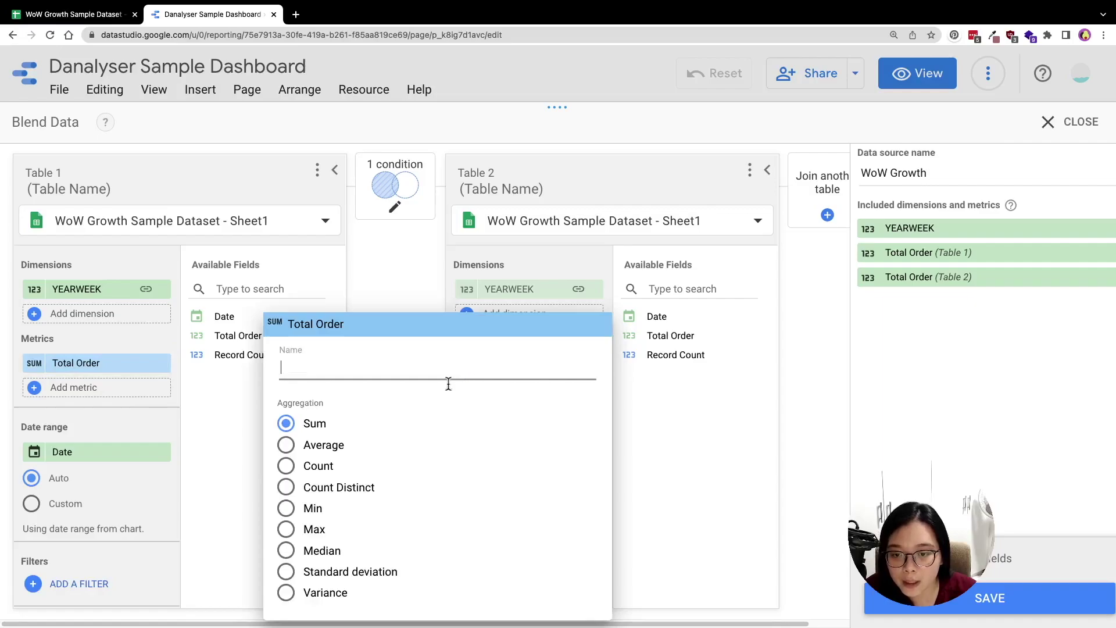
text(La)
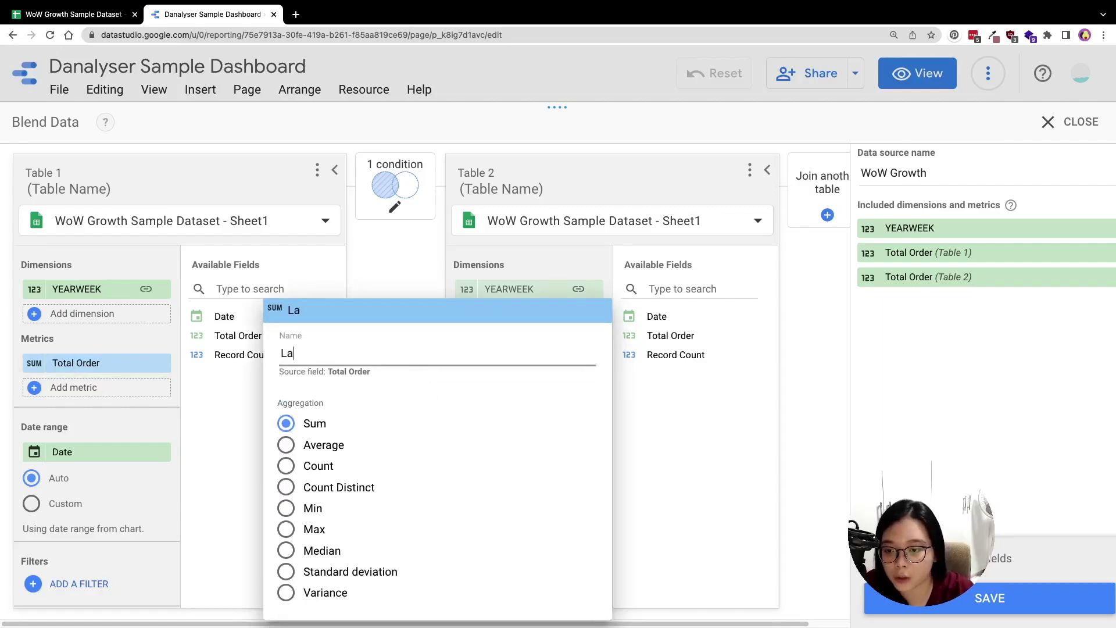
text(st Week's Total Order)
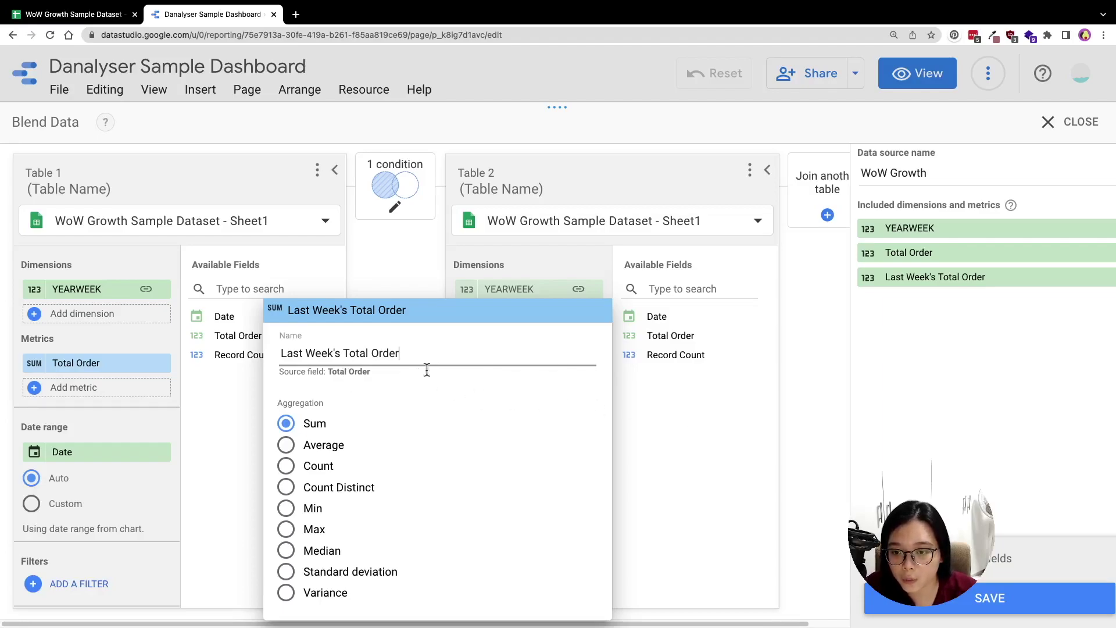
click(752, 445)
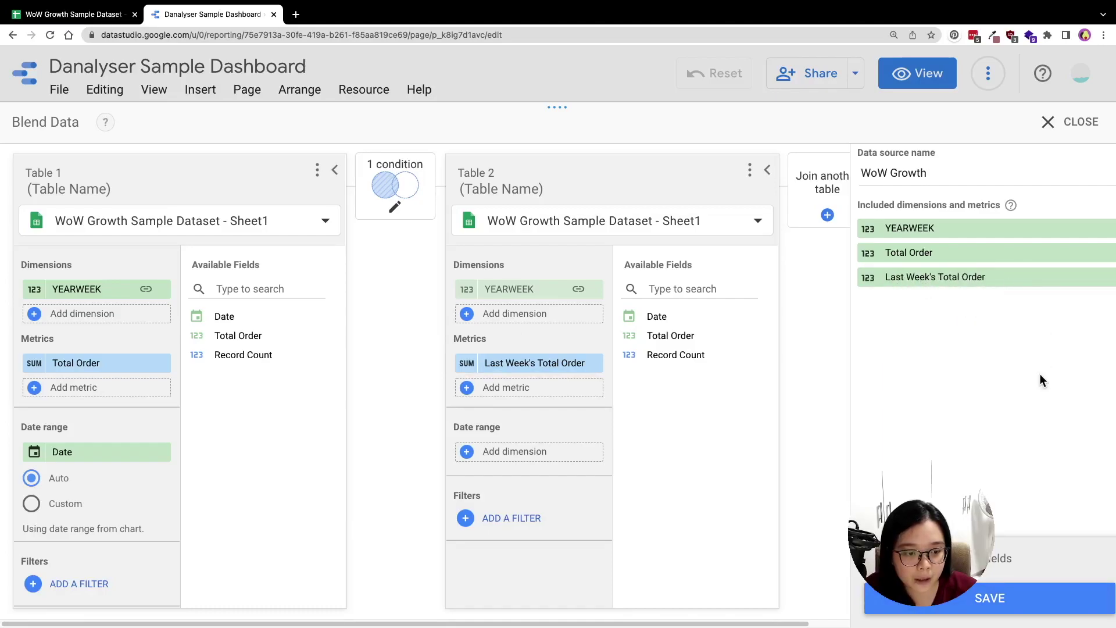
click(978, 605)
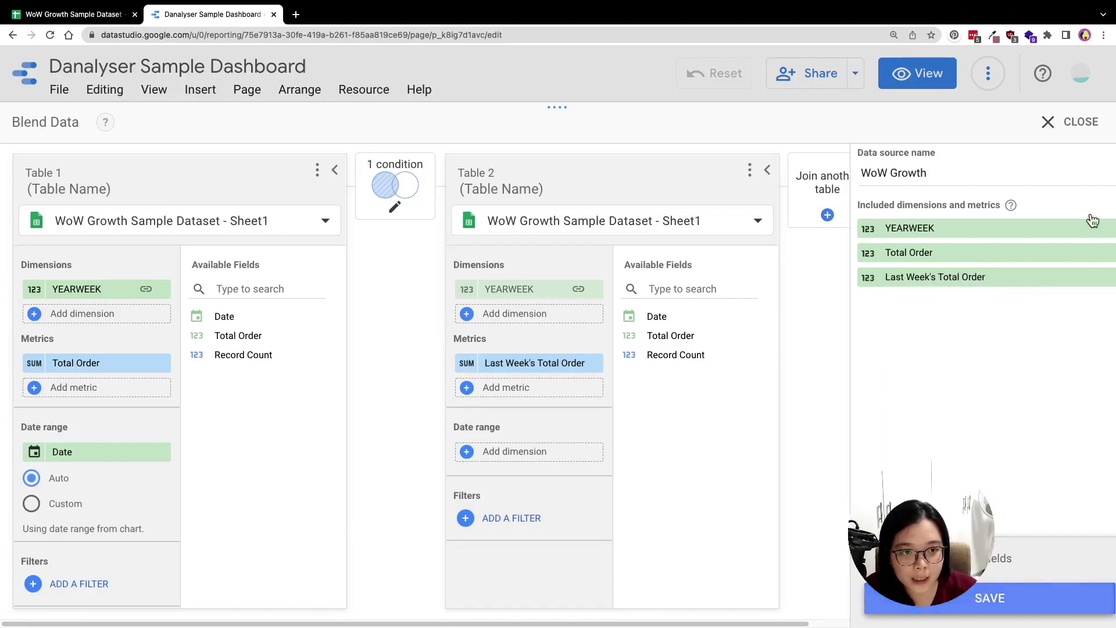
click(1080, 124)
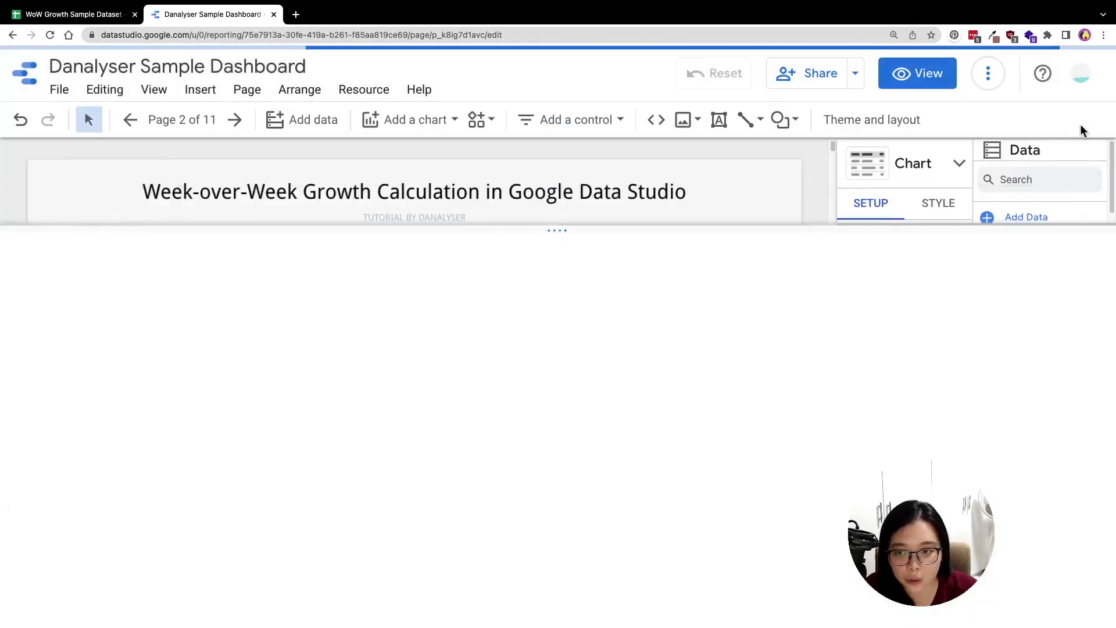
Add Last Week's Total Order as a metric of the blended table and widen the table to fit it
drag(1054, 453, 854, 495)
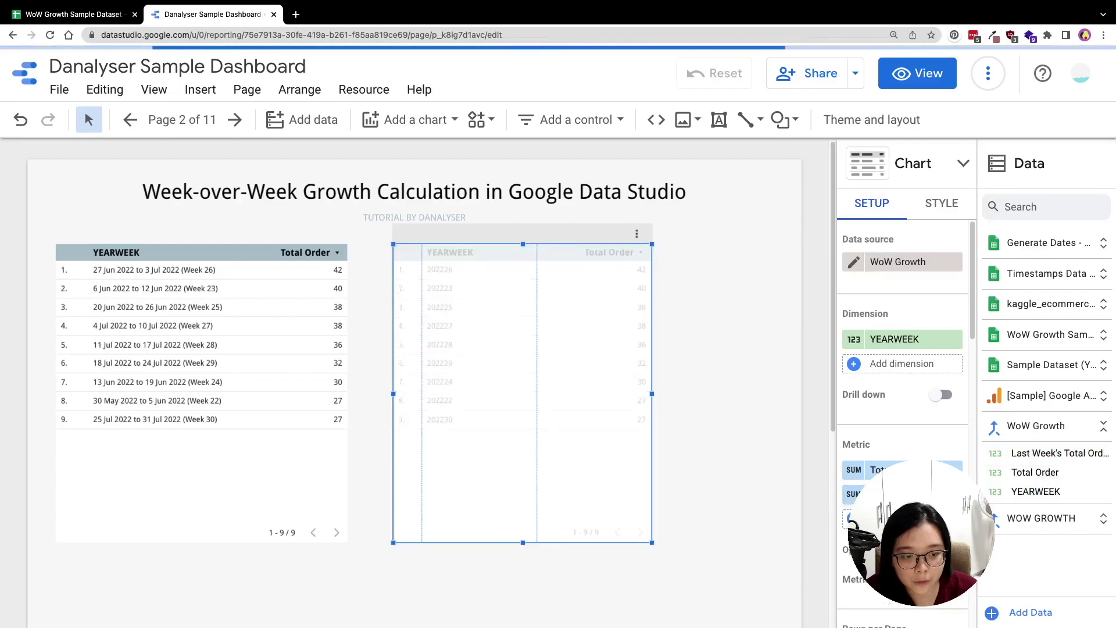
drag(653, 394, 678, 393)
Sort the blended table by YEARWEEK in ascending order
scroll(902, 378, down, 10)
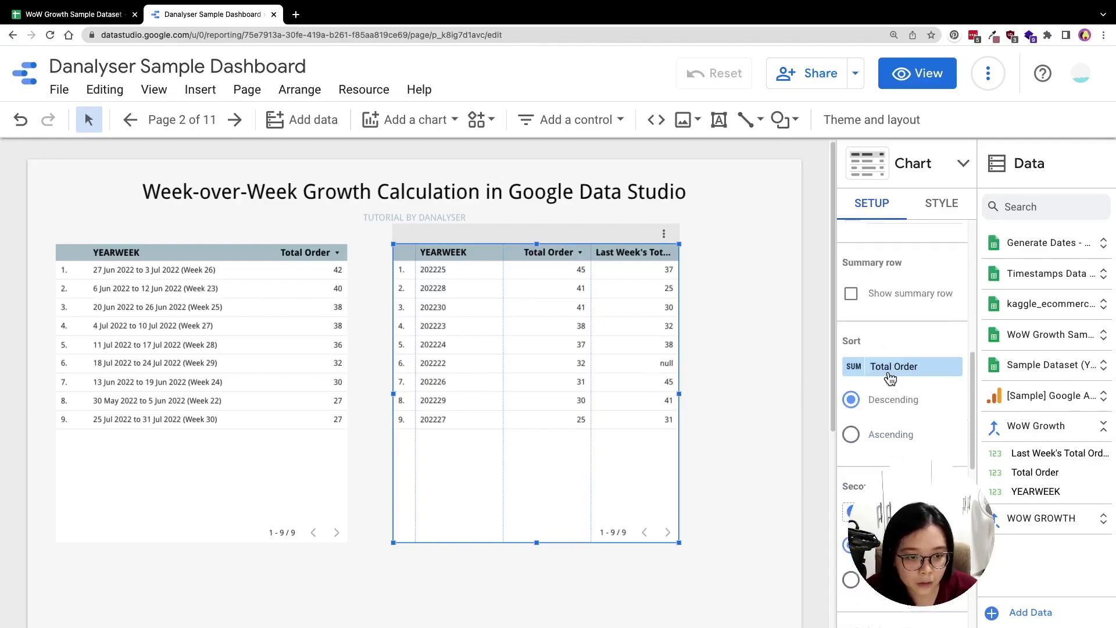
click(893, 375)
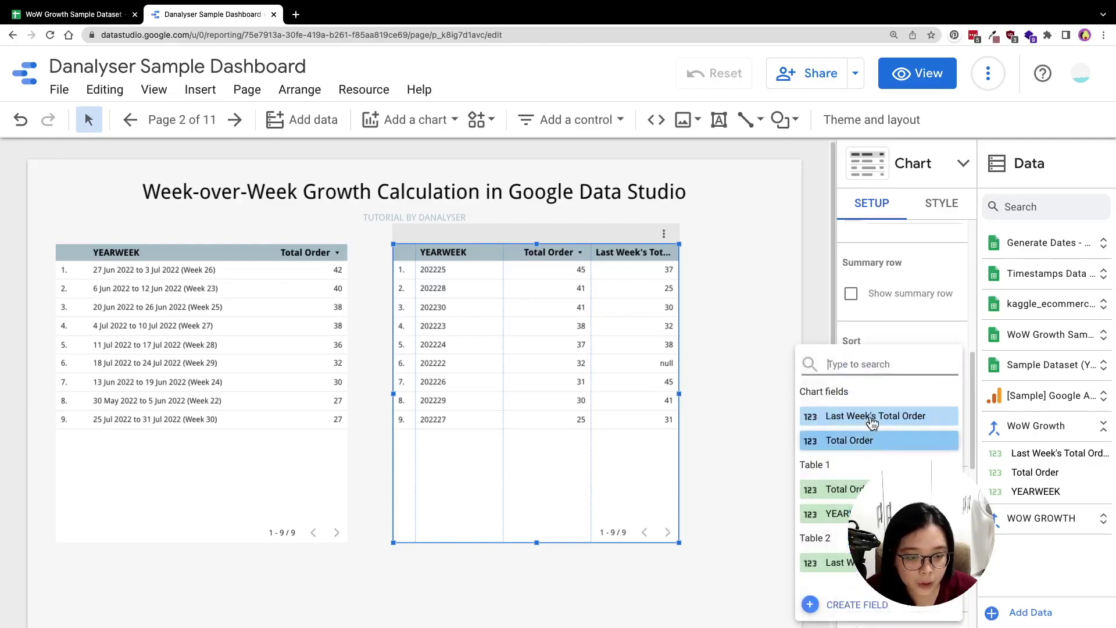
click(837, 514)
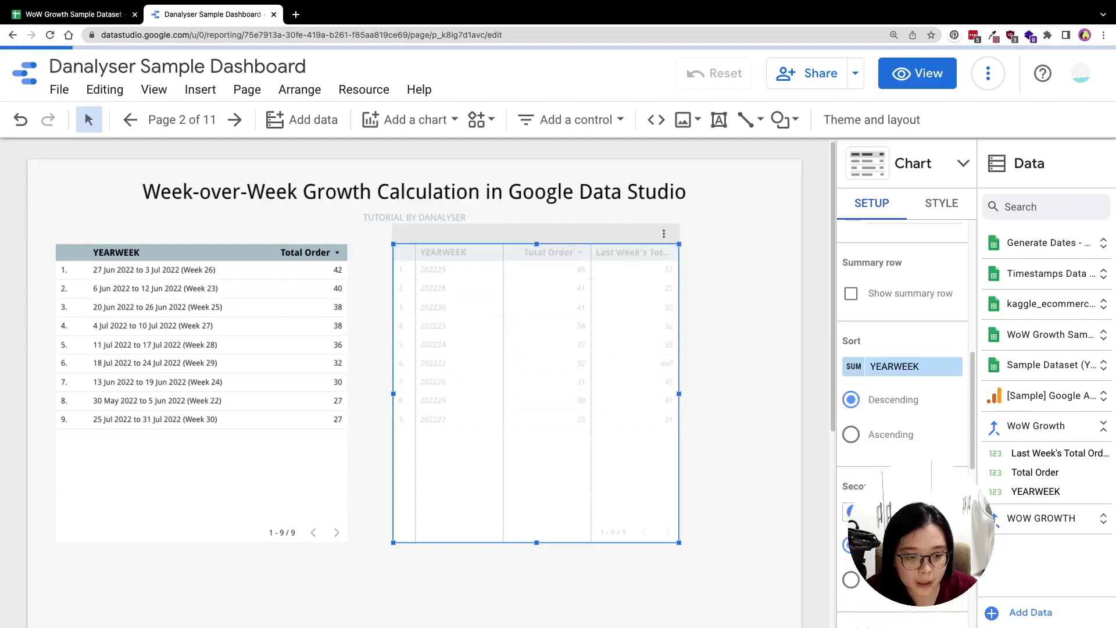
click(878, 433)
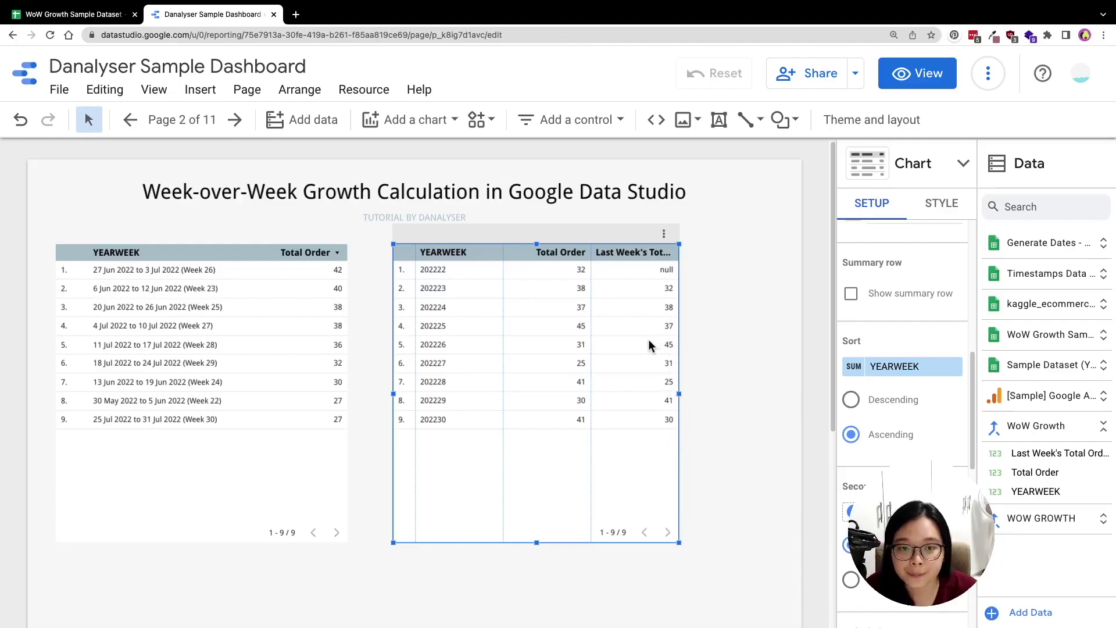
Create a calculated metric for the blended table with the formula (Total Order - Last Week's Total Order)
scroll(922, 407, up, 6)
scroll(944, 266, up, 3)
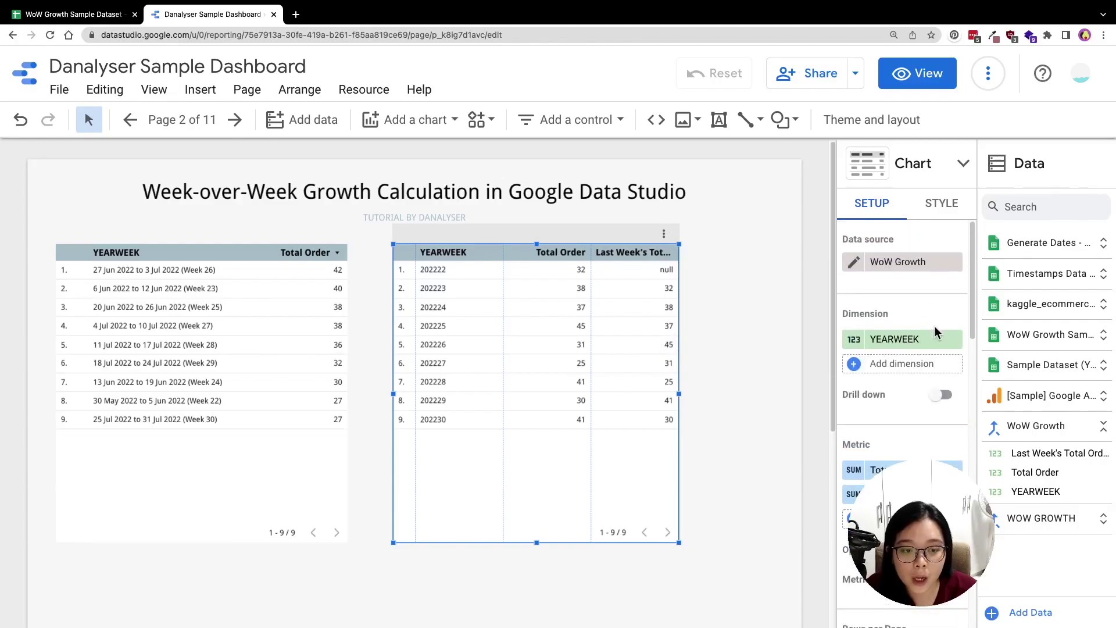
scroll(934, 326, down, 2)
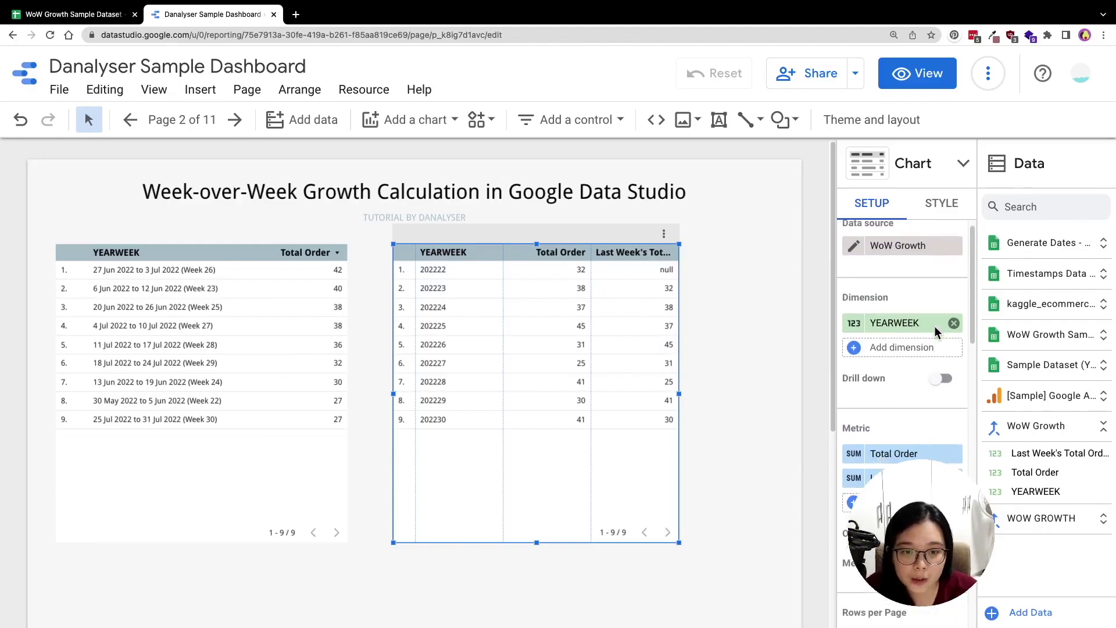
click(887, 459)
click(926, 312)
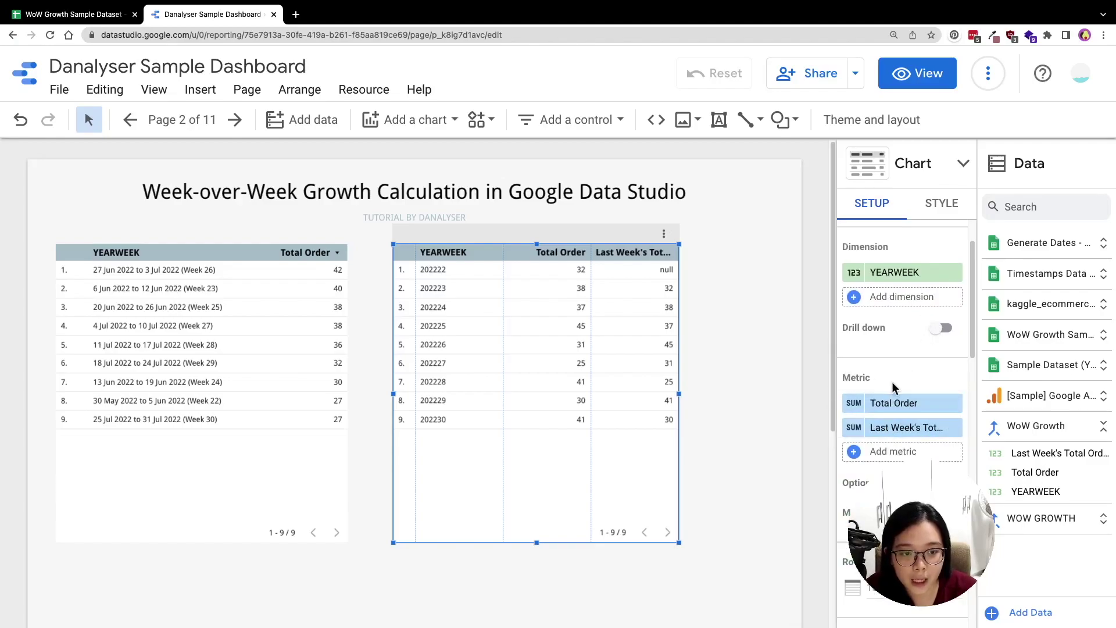
click(884, 459)
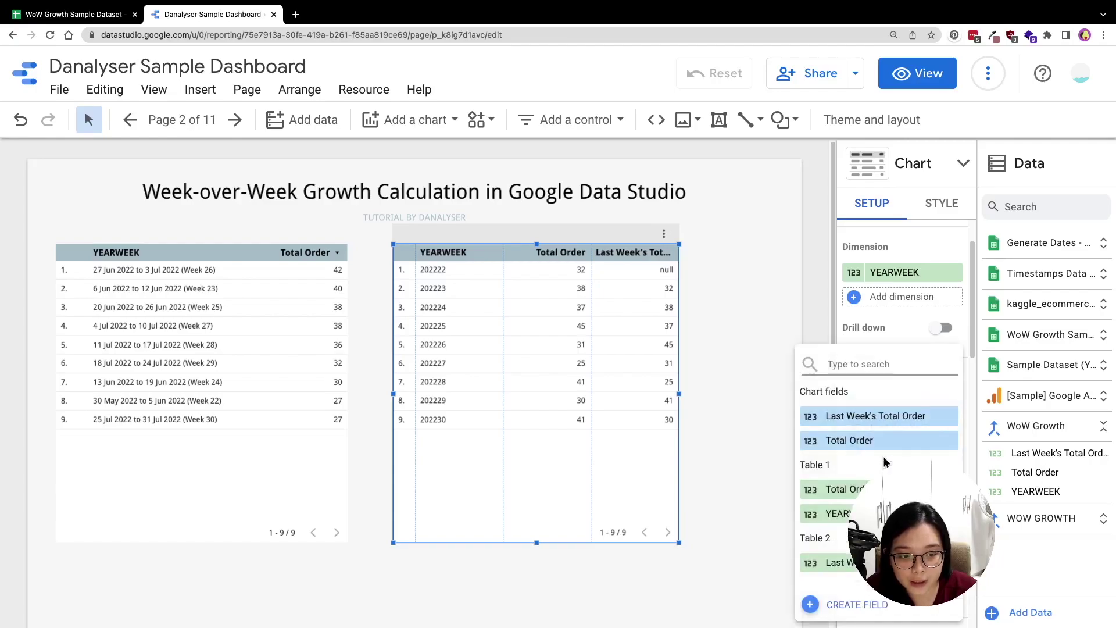
click(854, 606)
click(754, 298)
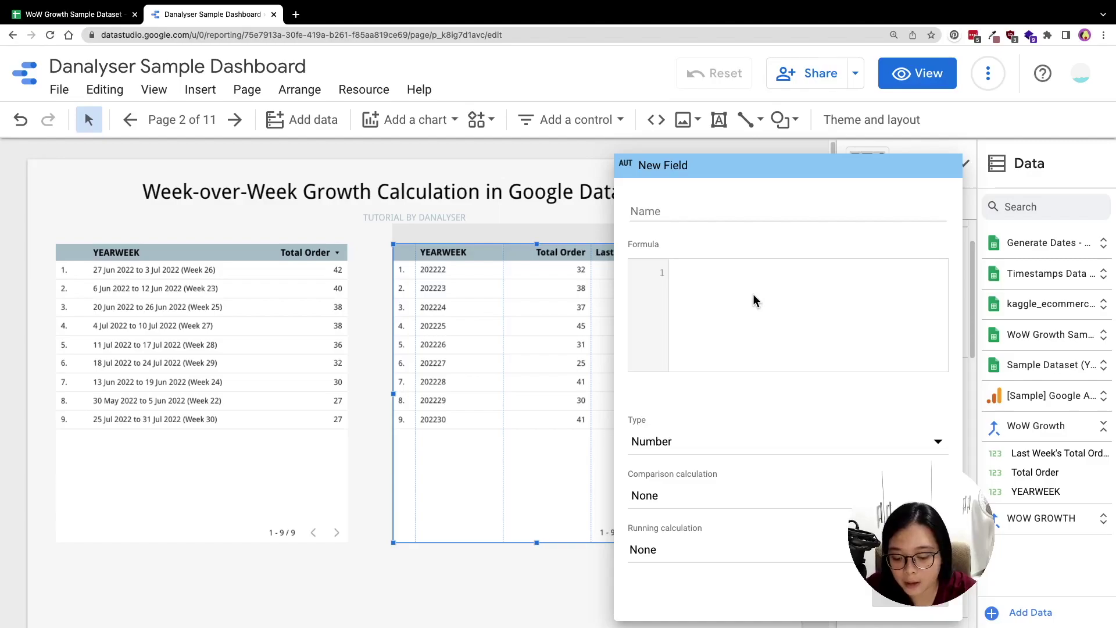
text(Total)
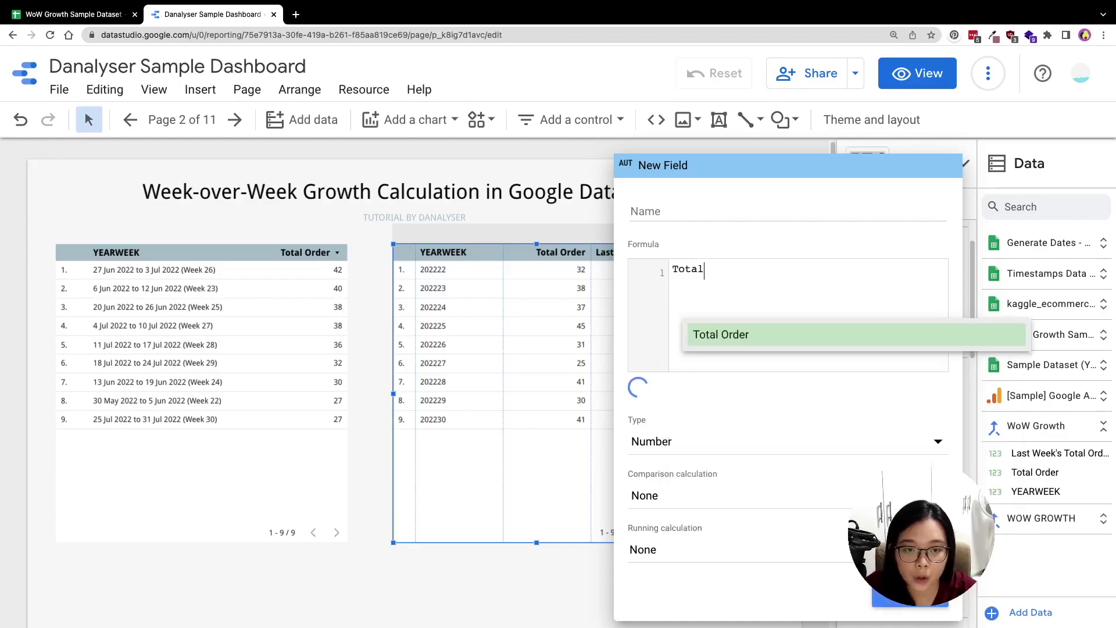
key(Return)
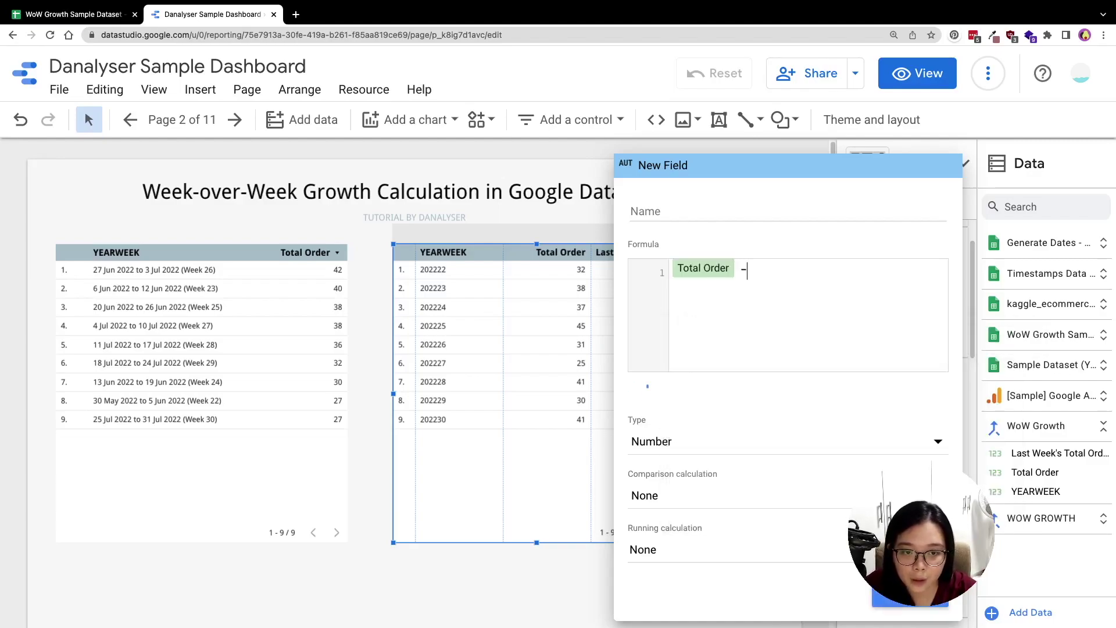
text(- Last)
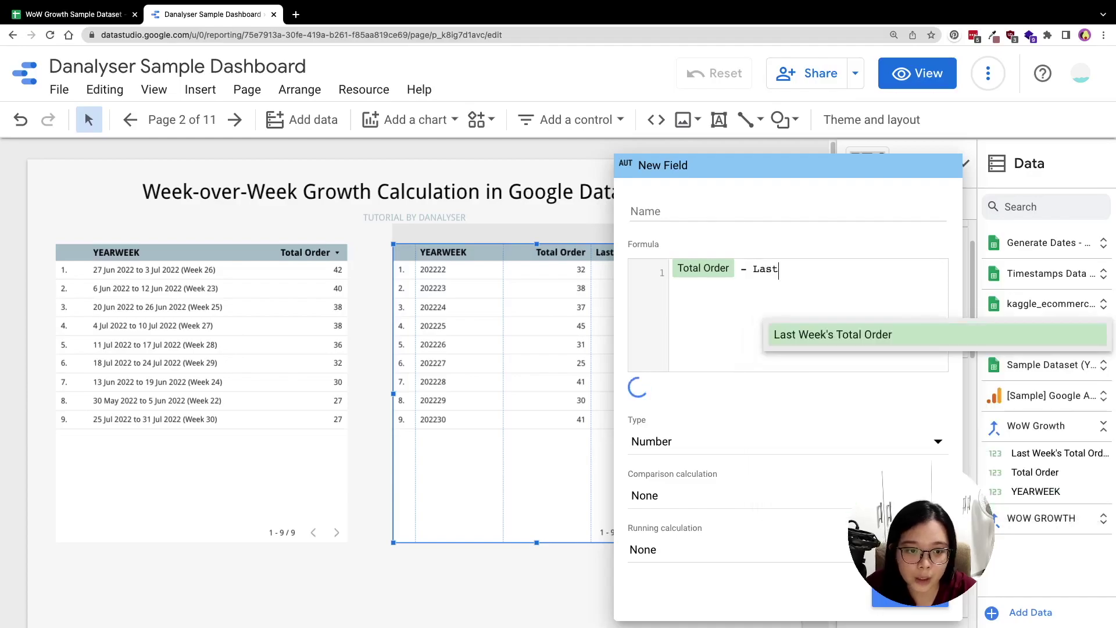
key(Return)
text())
text(()
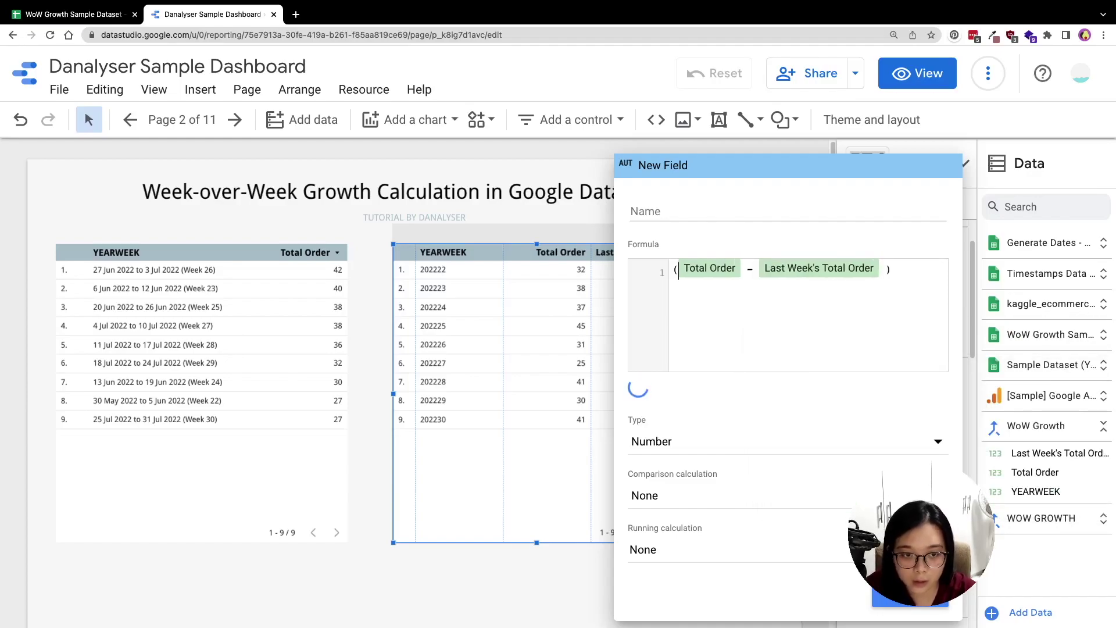
Extend the formula to divide the bracketed difference by Last Week's Total Order
click(892, 269)
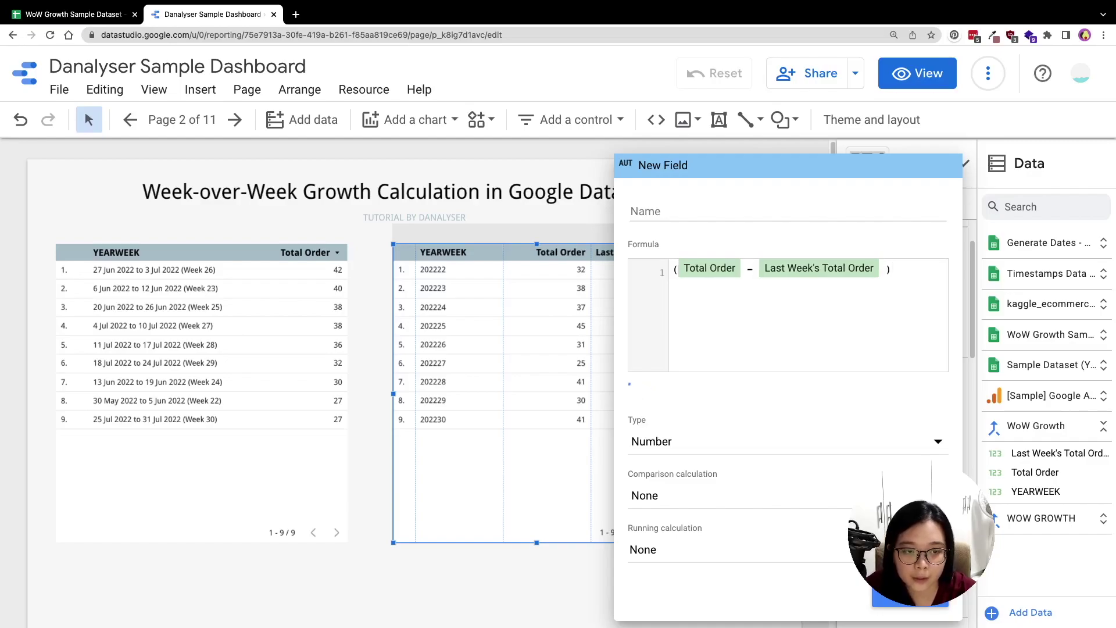
text(/ Last)
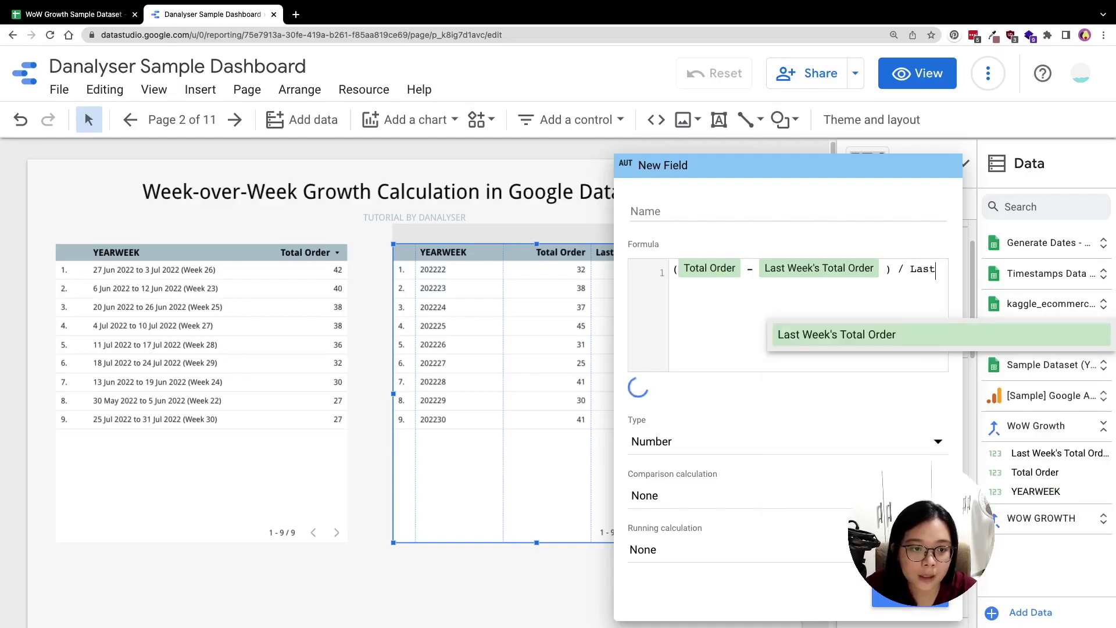
key(Return)
Name the calculated metric Percentage Change (%), set its type to Percent and apply it to the table
click(757, 208)
text(Pe)
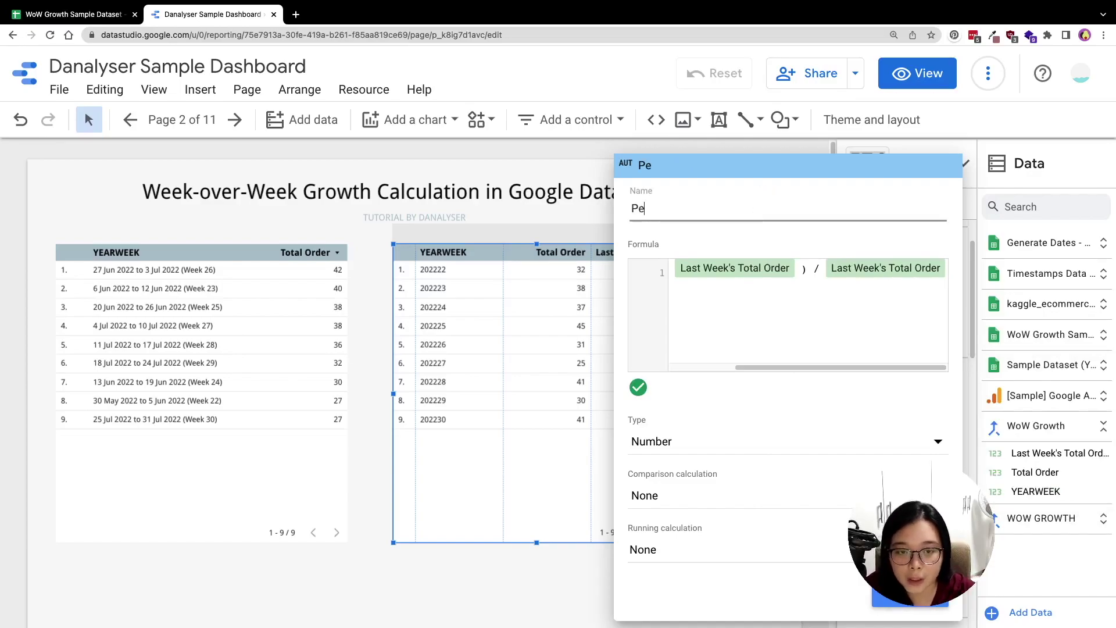
text(rcentage Change (%))
click(763, 445)
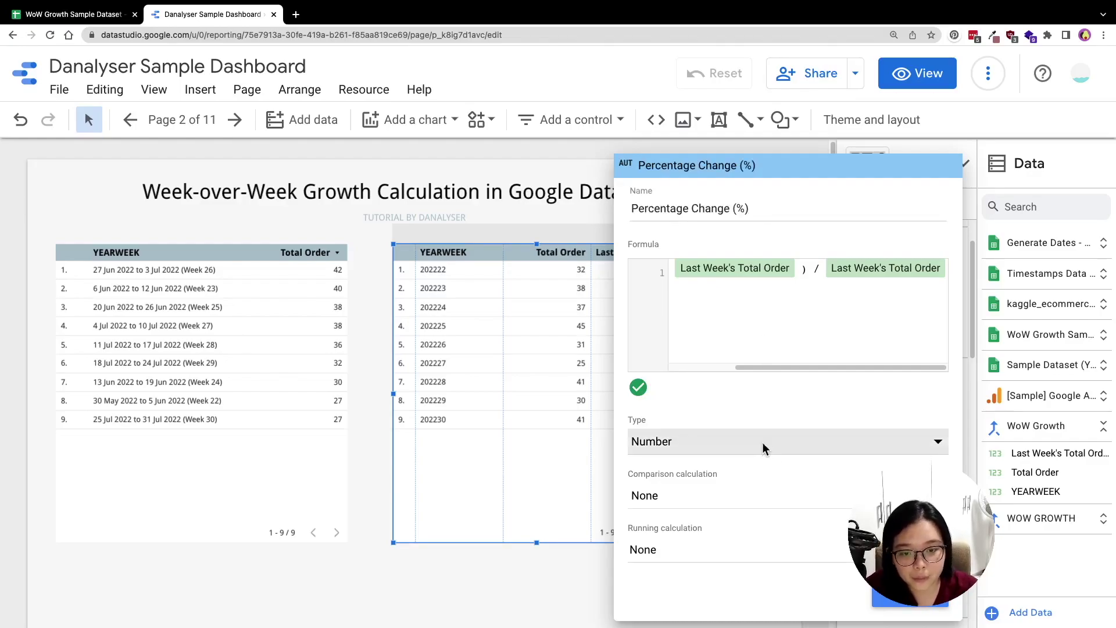
mouse_move(672, 455)
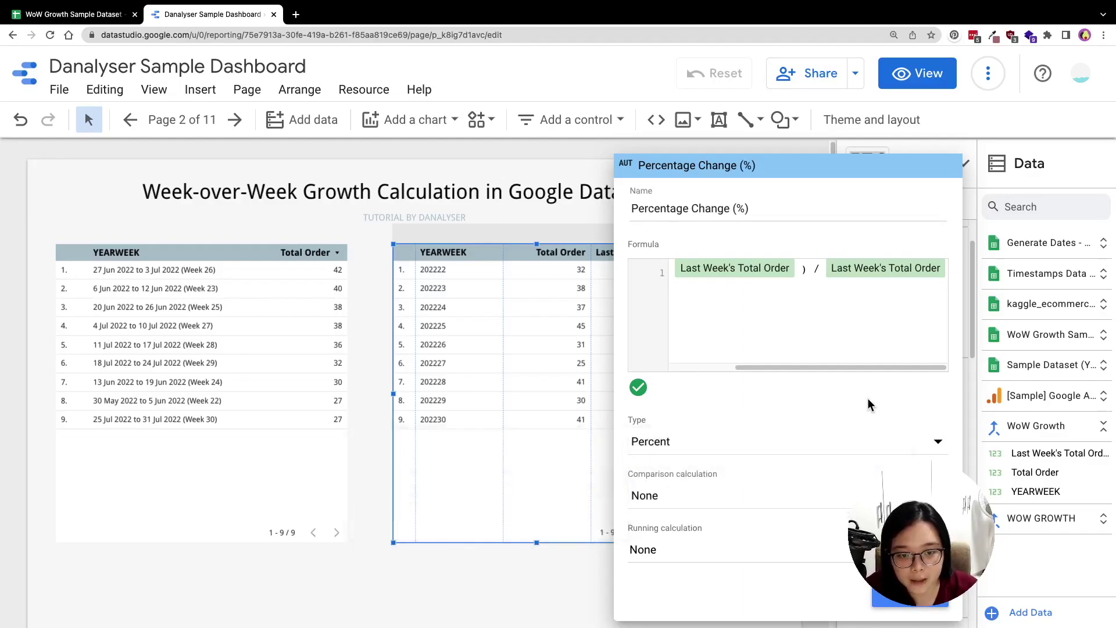
click(900, 605)
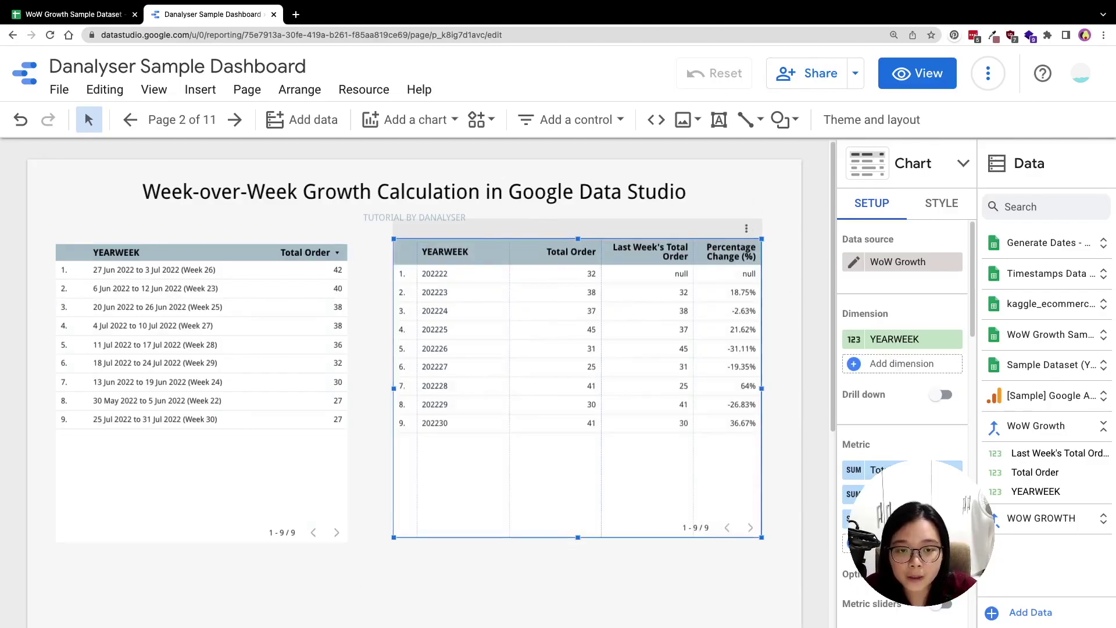
Shorten the blended table by lowering its upper edge to free space above it for a chart
drag(580, 240, 572, 366)
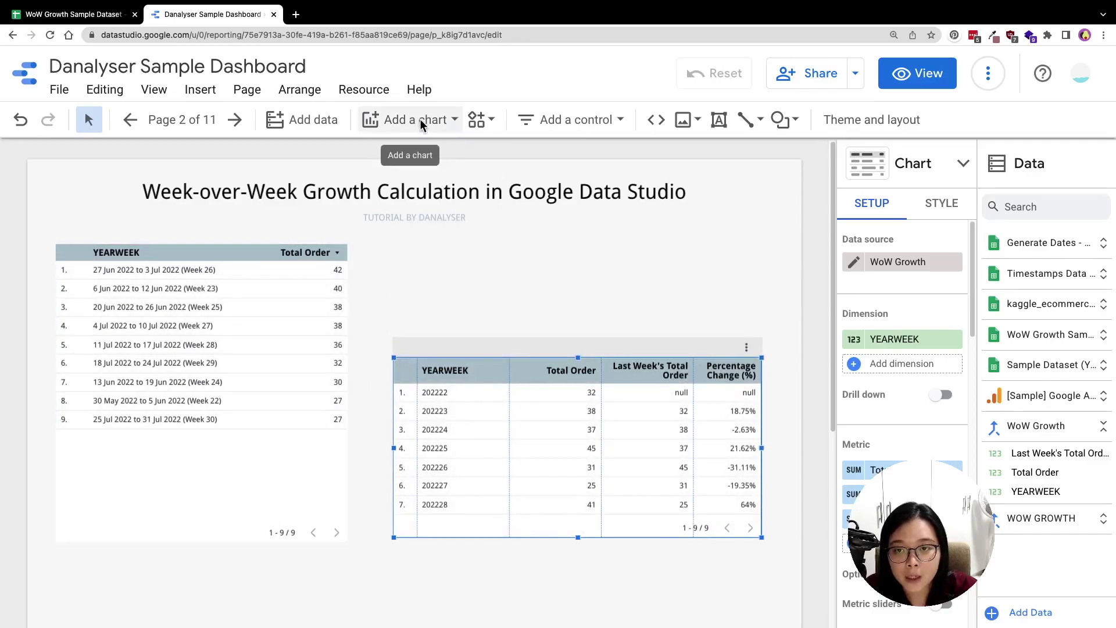
click(420, 119)
click(414, 271)
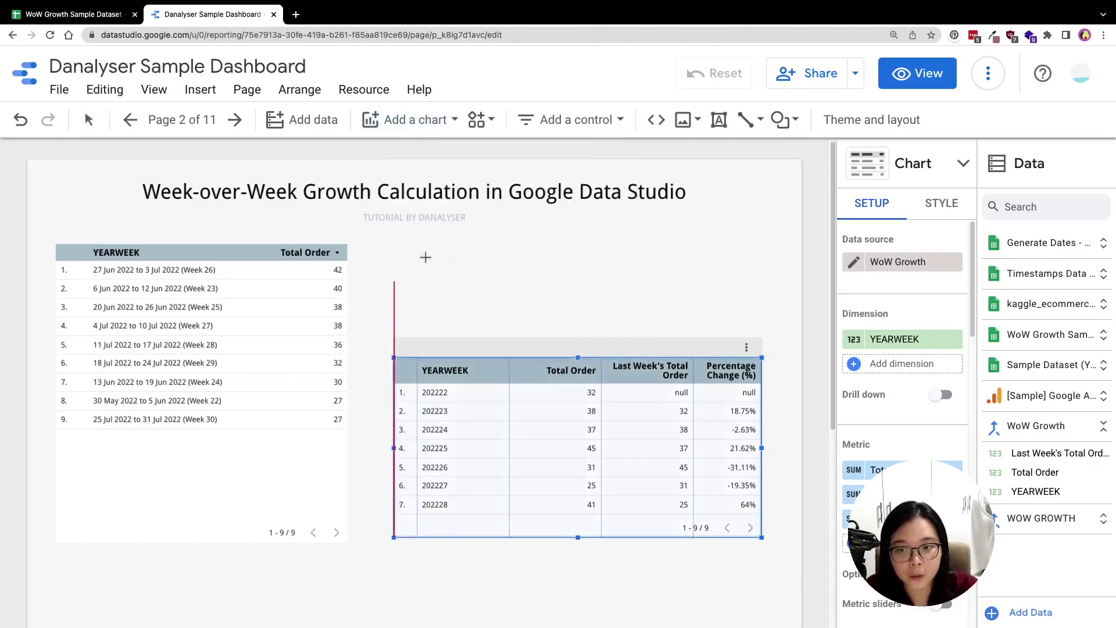
click(425, 257)
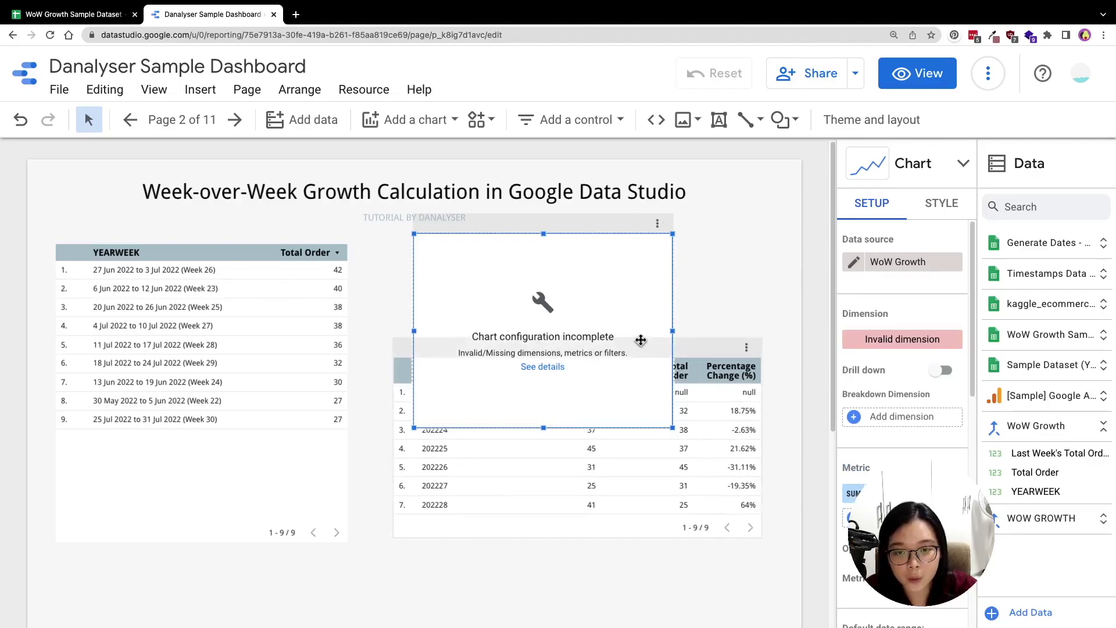
key(Delete)
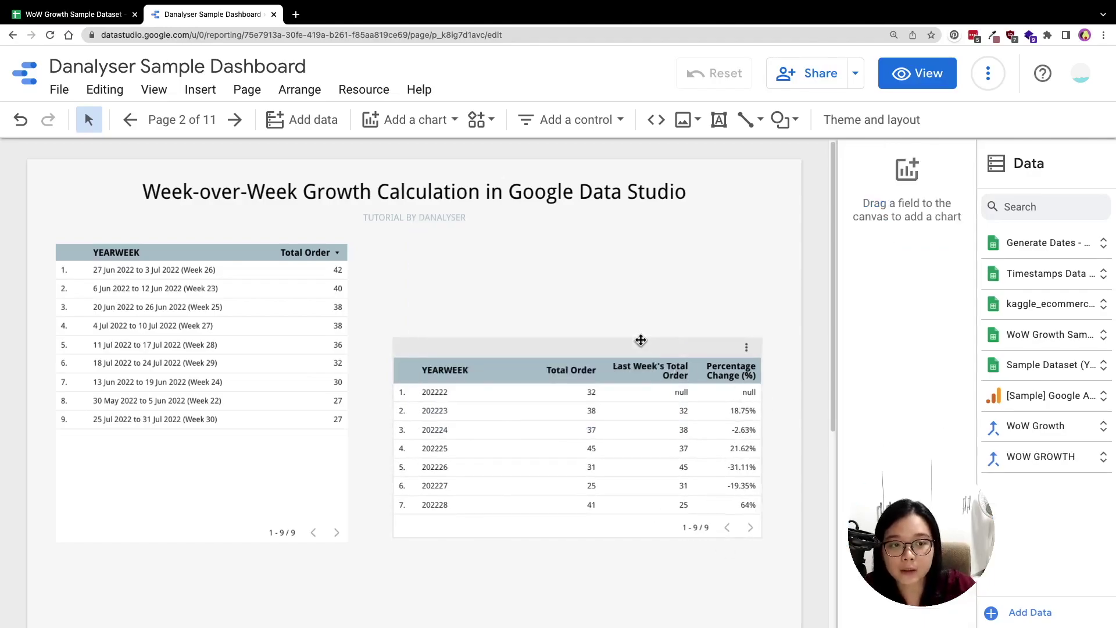
Add a column chart above the blended table, match its width to the table and fit its height into the free space
click(400, 122)
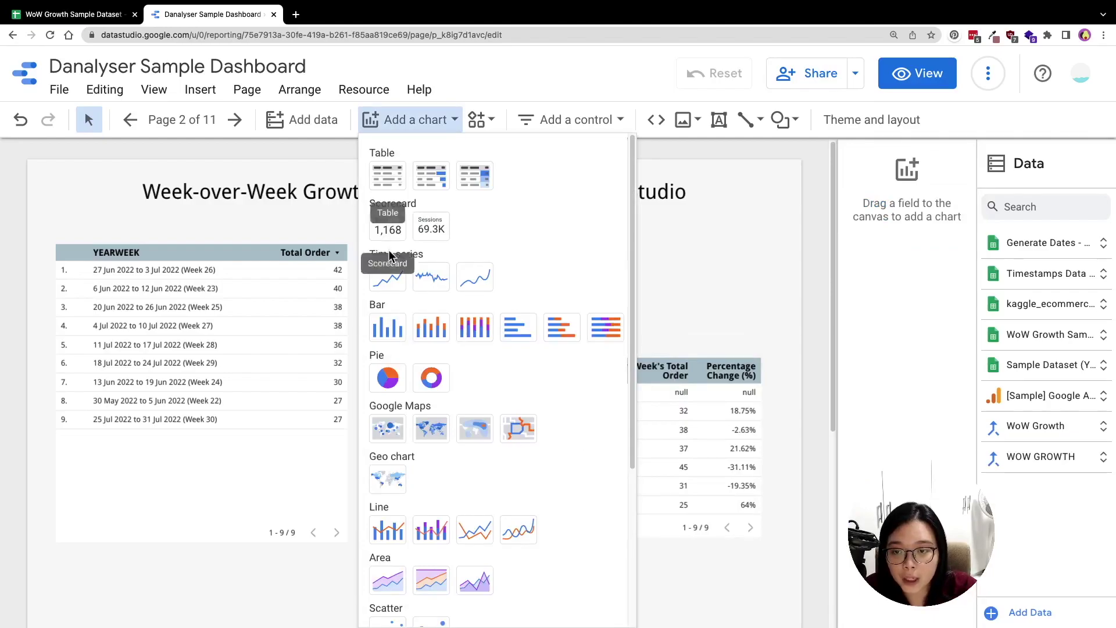
click(388, 327)
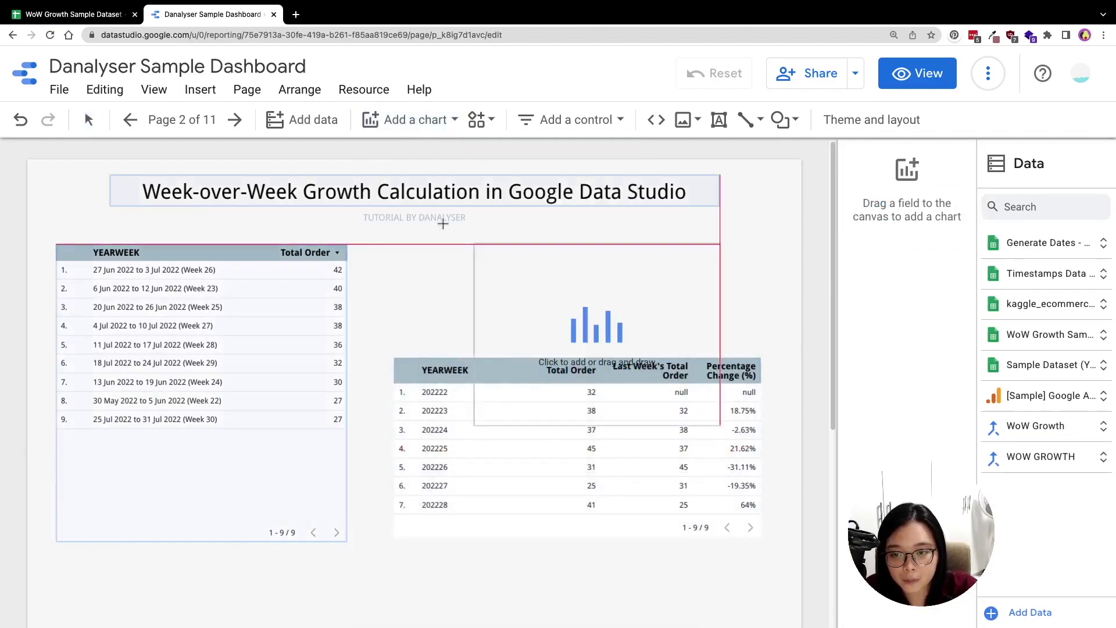
click(393, 237)
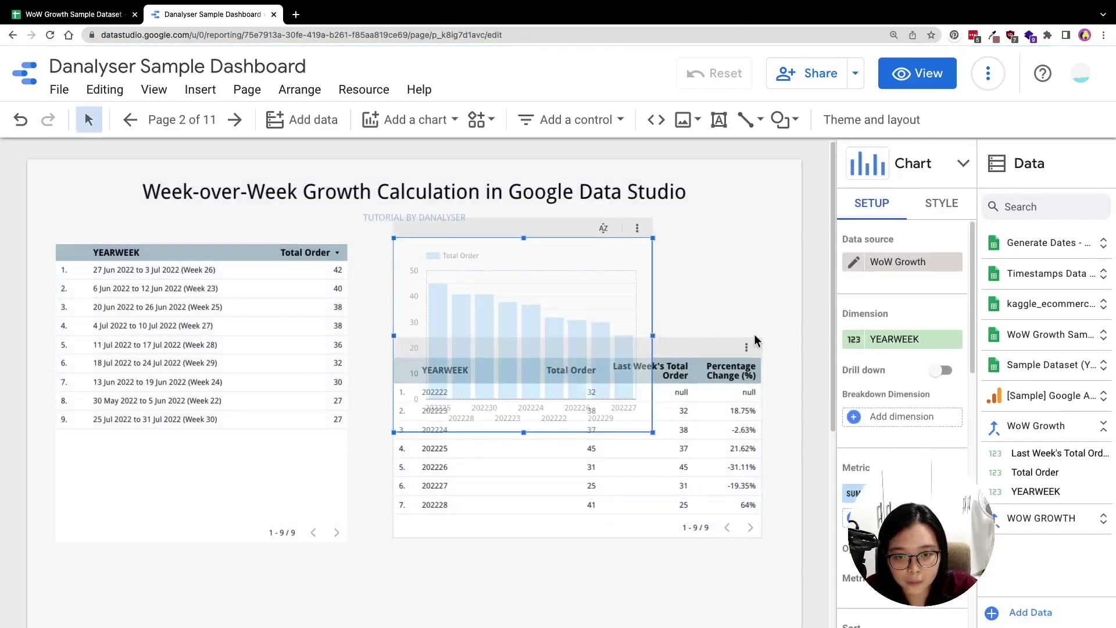
drag(655, 336, 762, 336)
drag(578, 433, 580, 347)
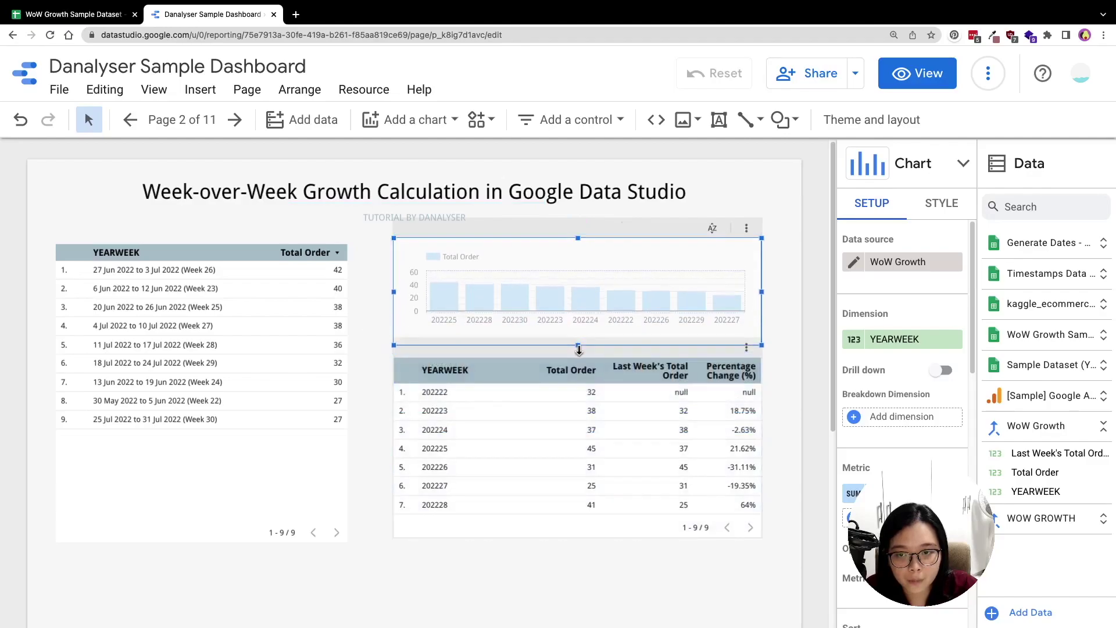
drag(576, 237, 574, 222)
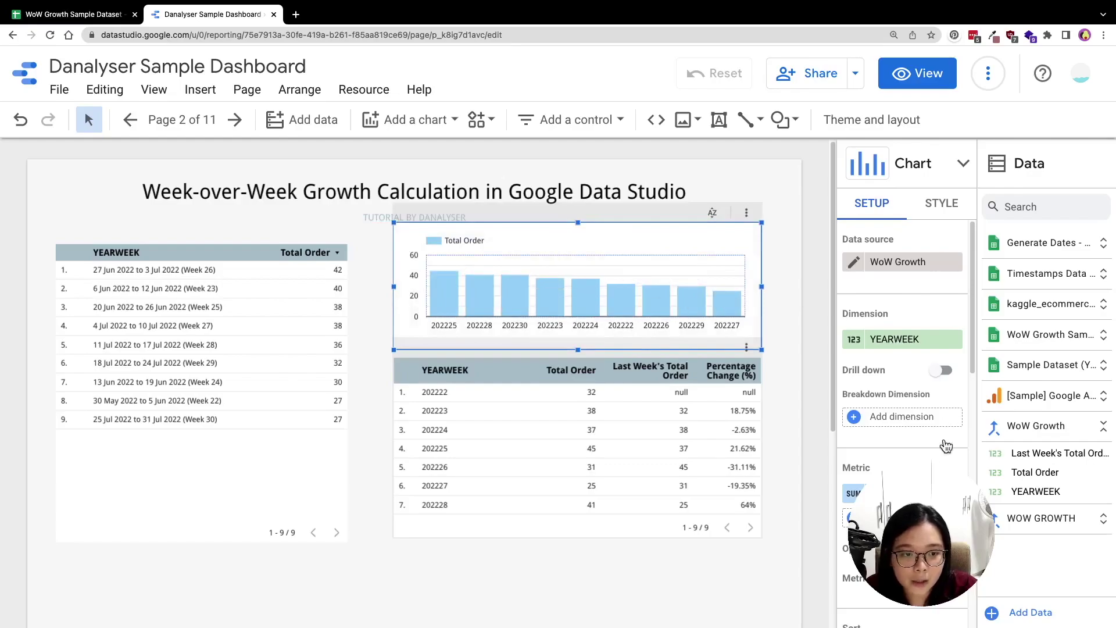
Sort the column chart by YEARWEEK in ascending order and convert it to a combo chart
scroll(941, 448, down, 1)
scroll(954, 399, down, 5)
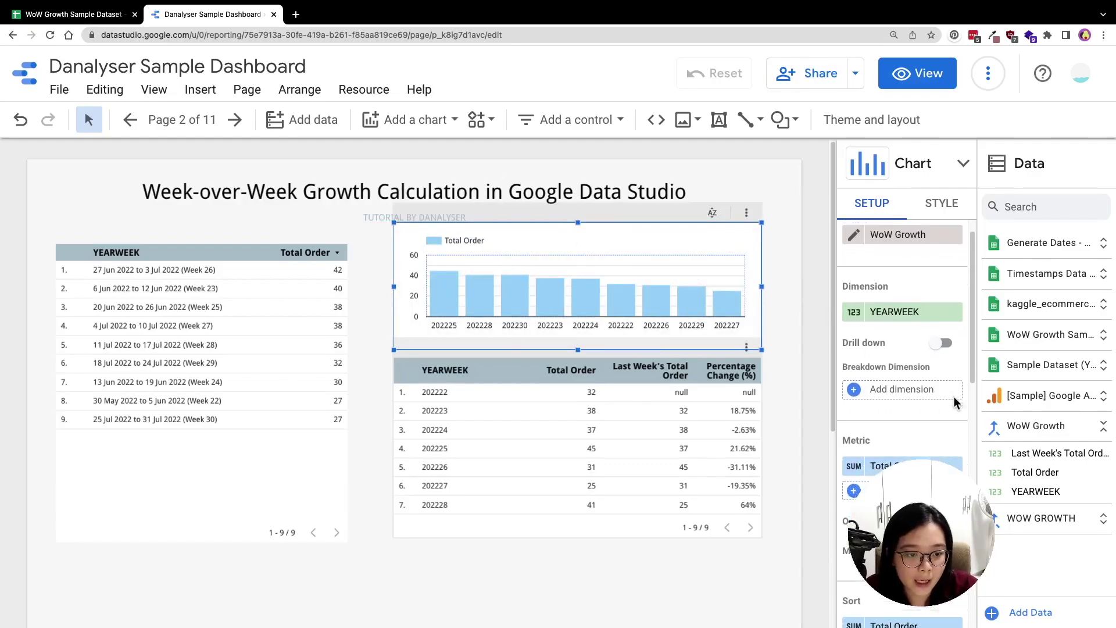
click(914, 455)
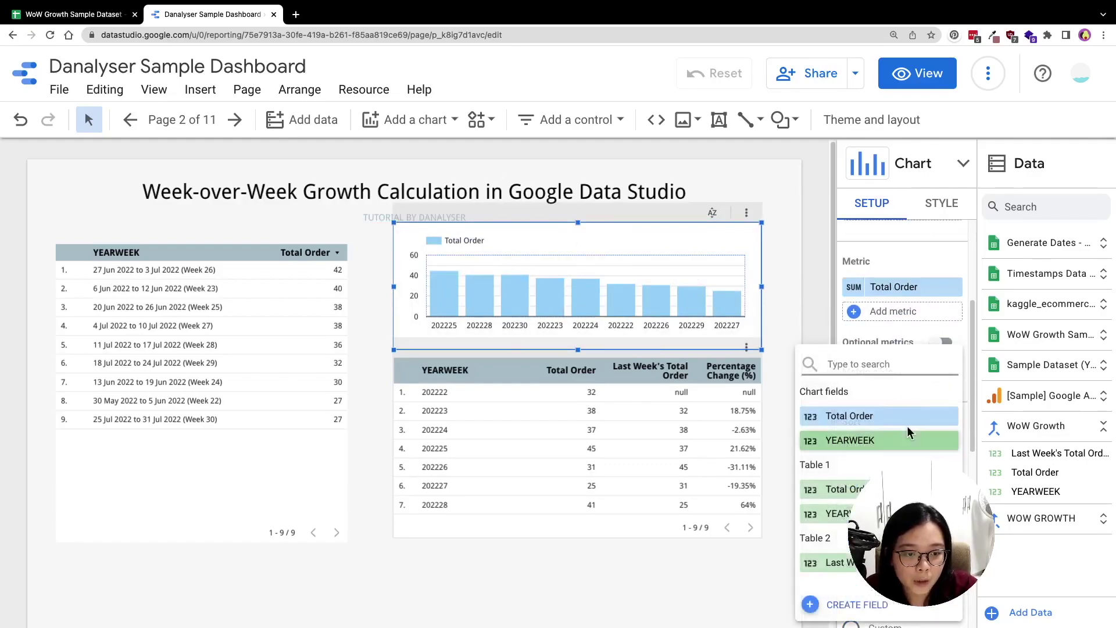
click(893, 442)
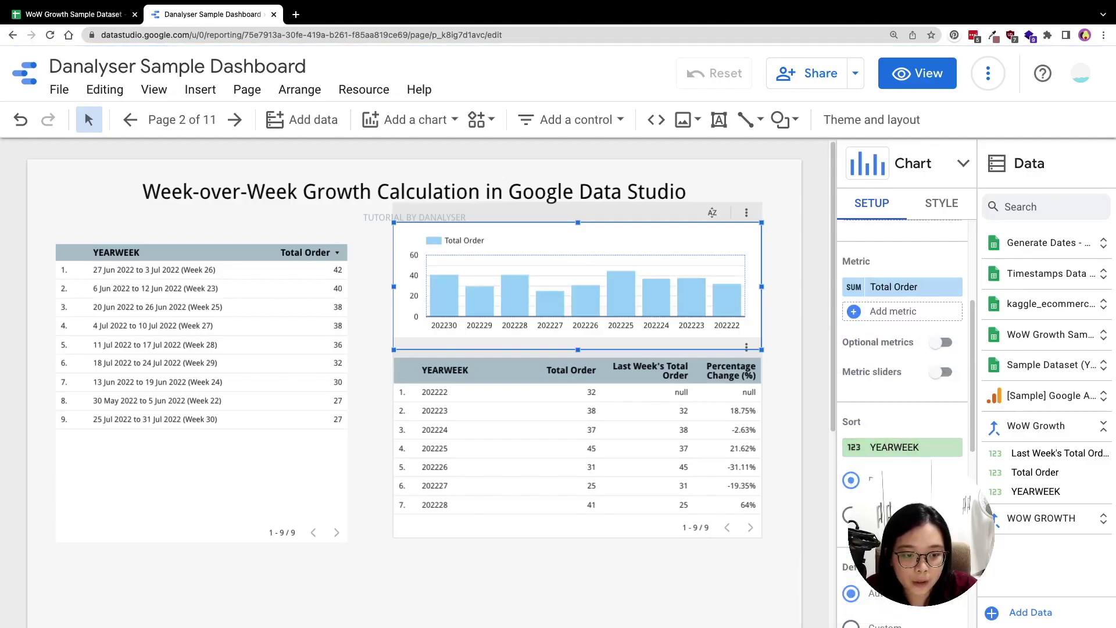
click(851, 515)
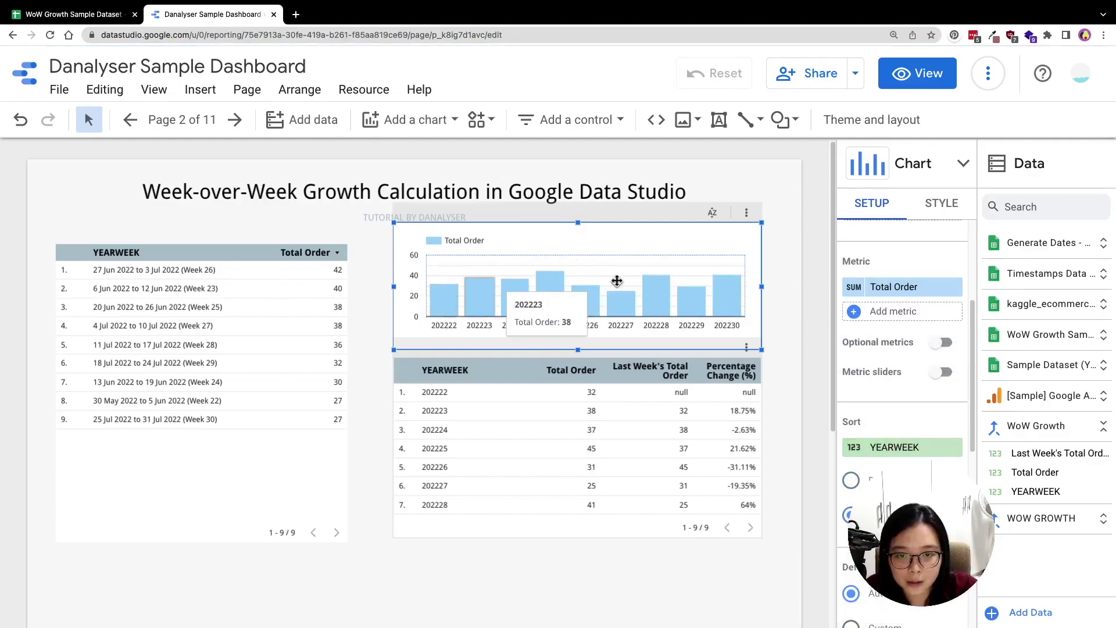
click(913, 163)
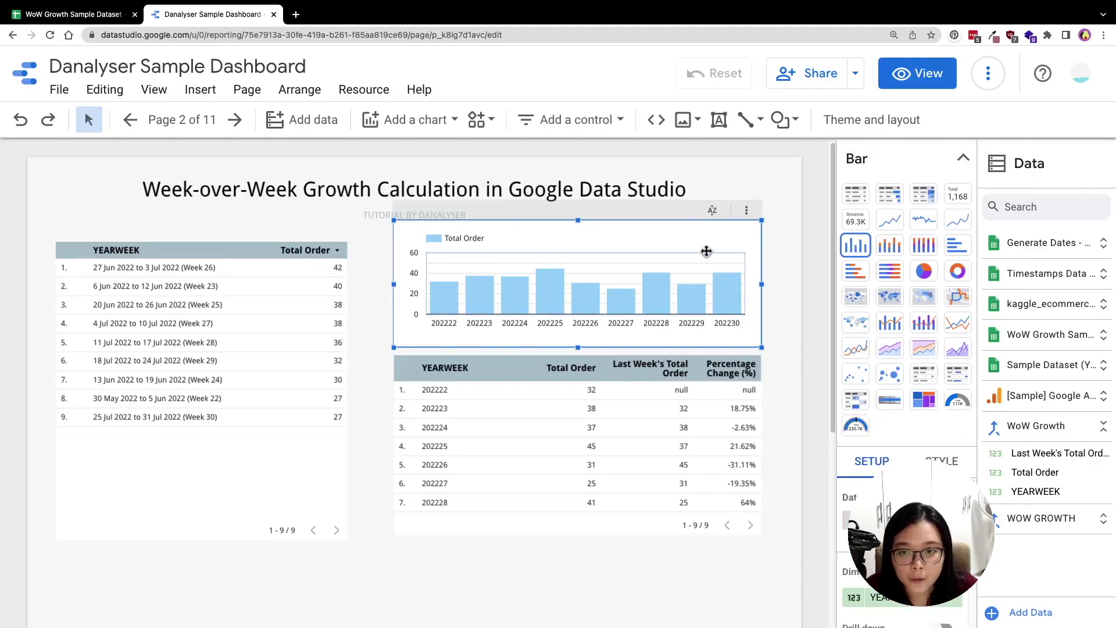
click(893, 329)
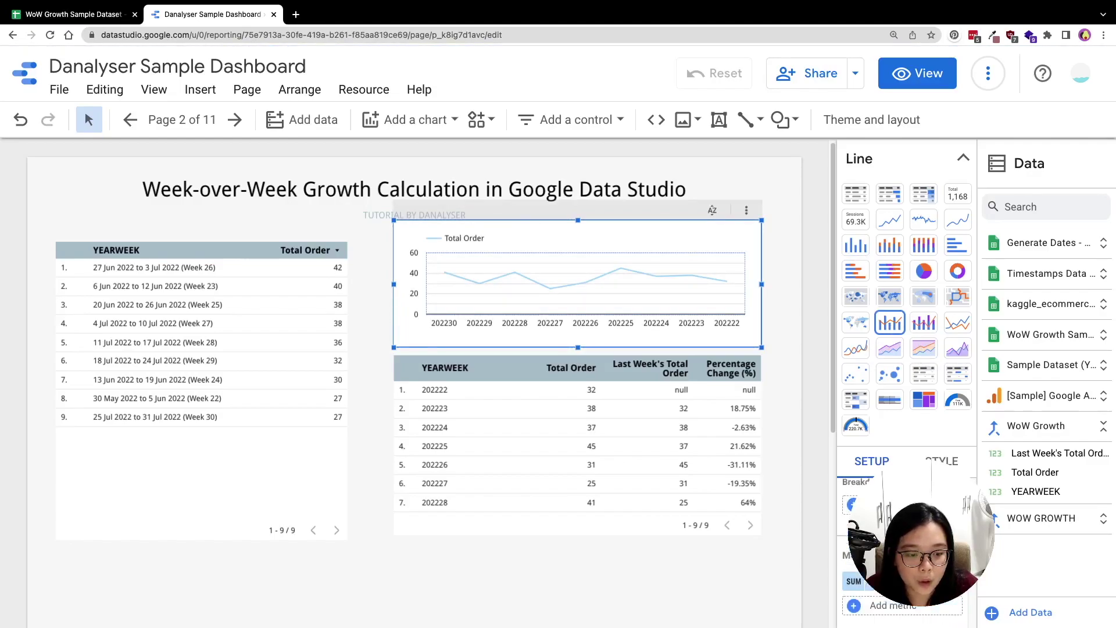
Copy the formula of the blended table's Percentage Change (%) metric and close its editor
click(726, 480)
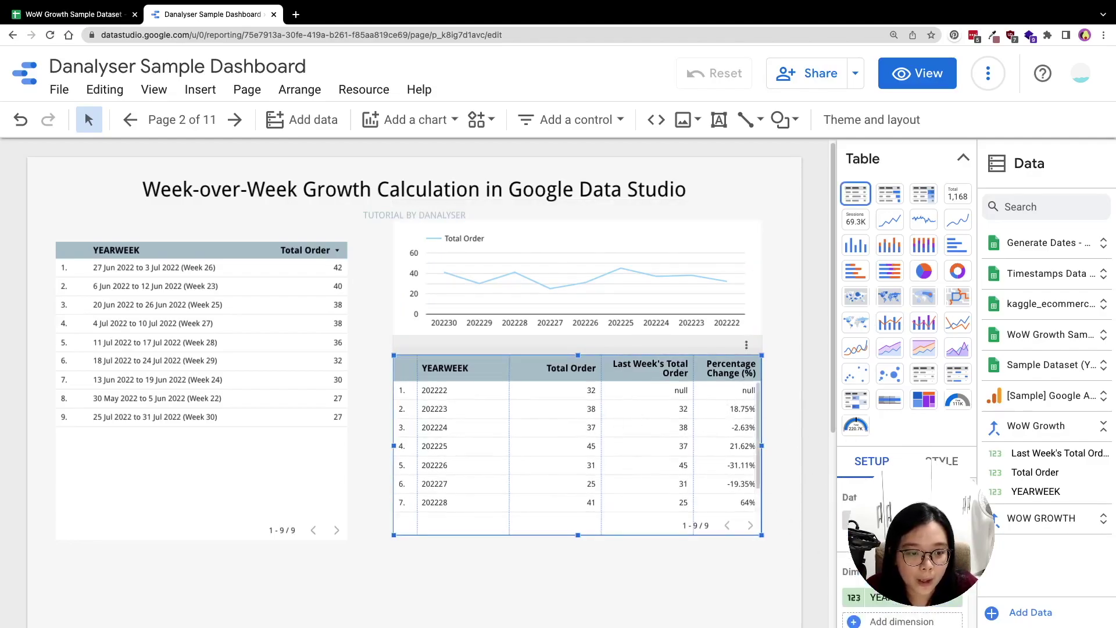
click(958, 162)
click(854, 480)
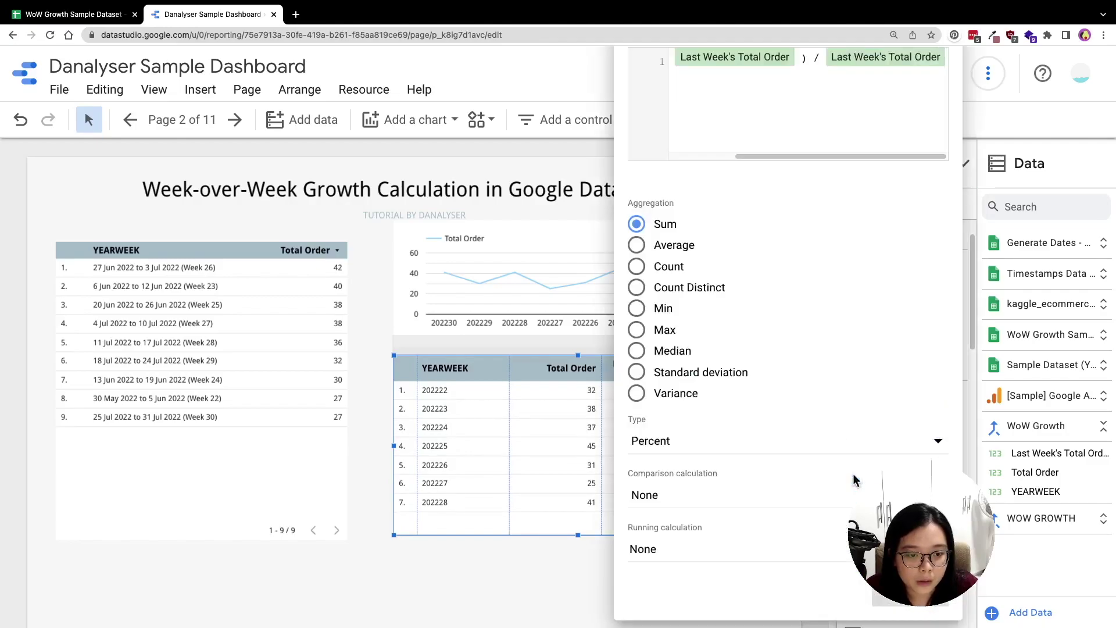
click(733, 70)
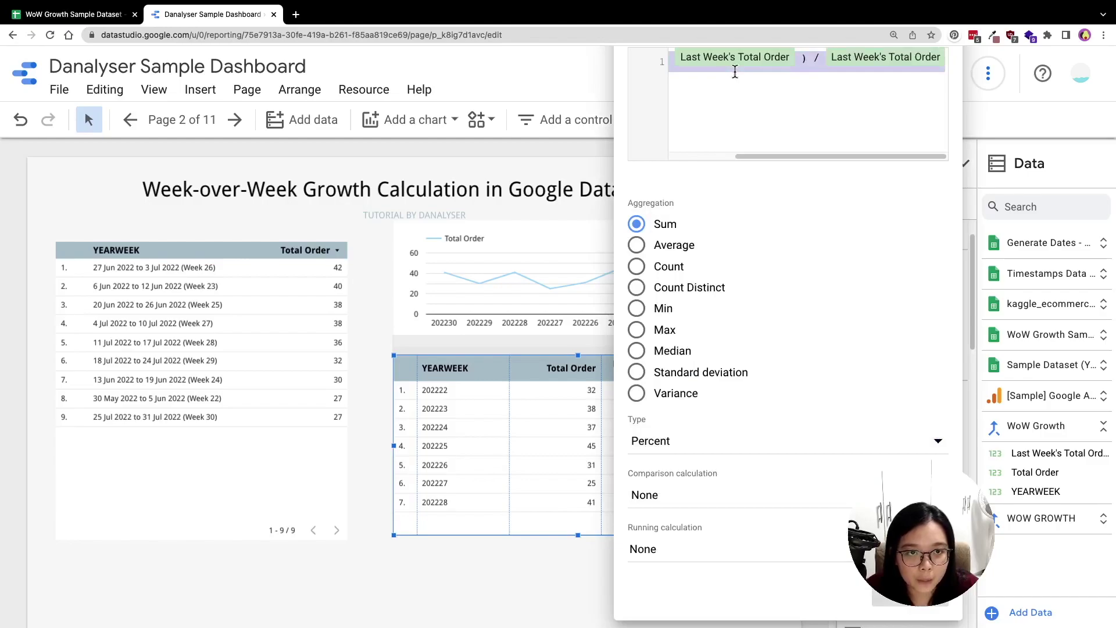
click(480, 307)
Create a calculated metric for the combo chart with the formula (Total Order - Last Week's Total Order) / Last Week's Total Order
click(548, 249)
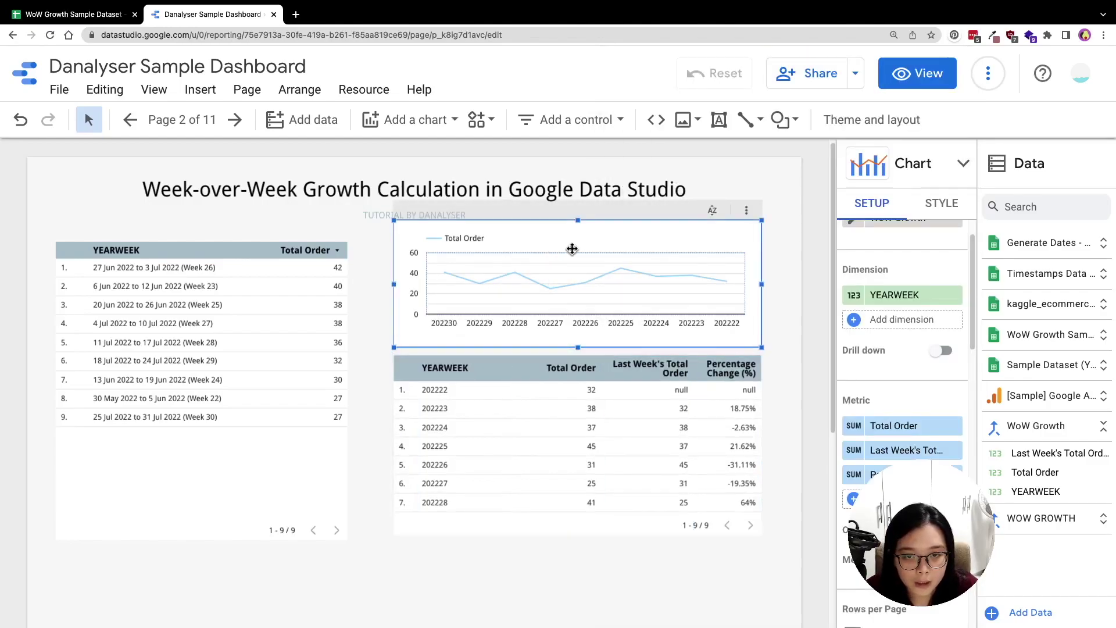
scroll(928, 433, down, 2)
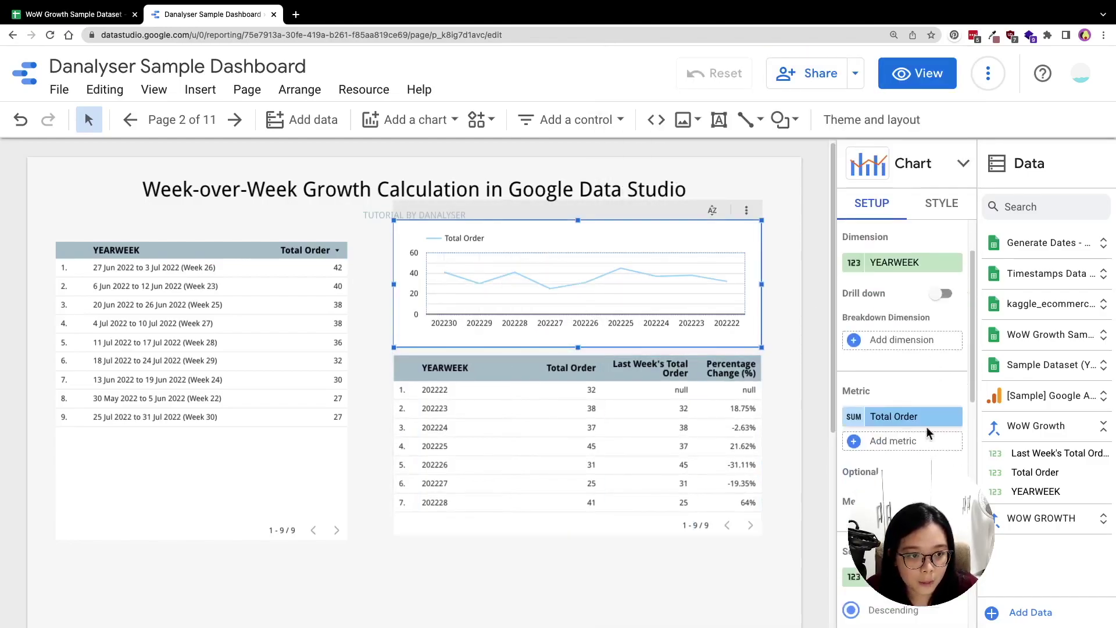
click(881, 440)
click(865, 606)
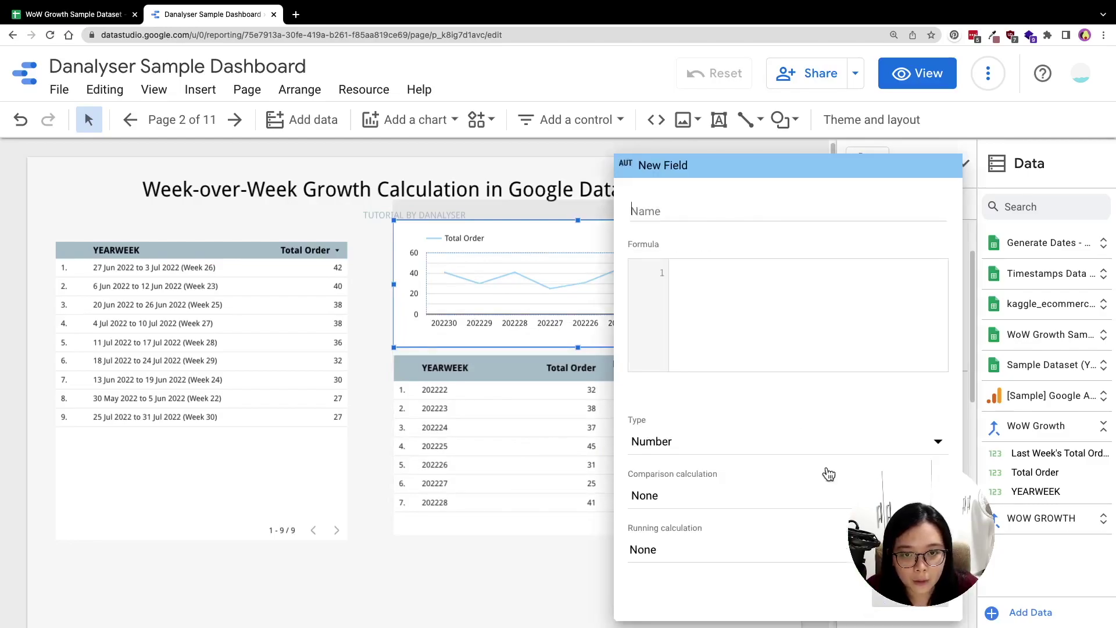
click(731, 281)
text((Total Order - Last Week's Total Order) / Last Week's Total Order)
Name the combo chart's new metric Percentage Change % and apply it to the chart
click(725, 209)
text(Percentage %)
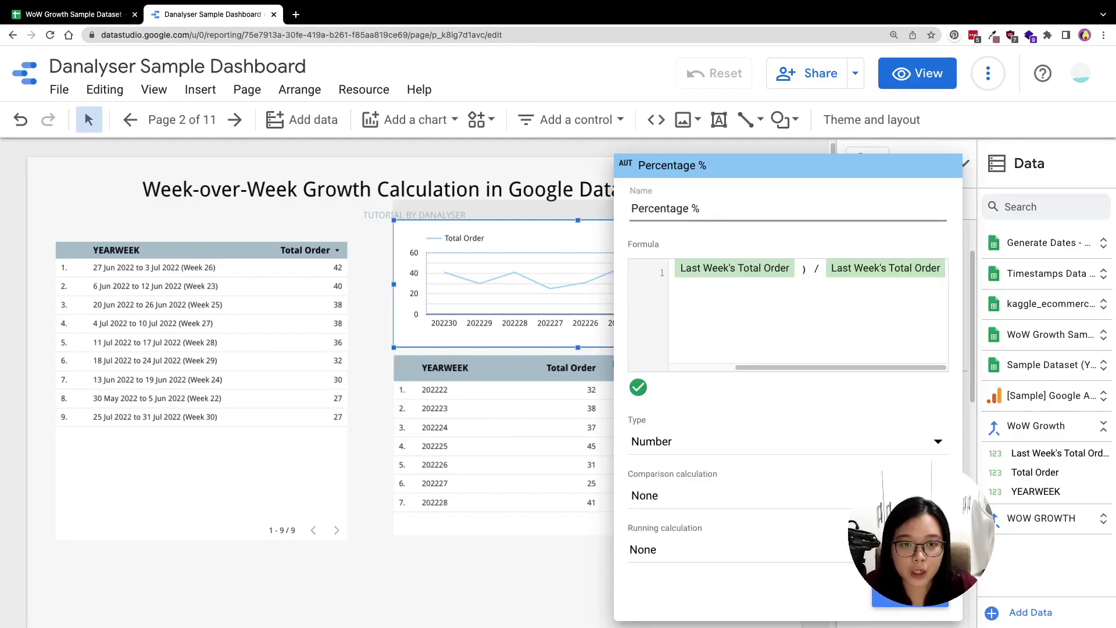
click(694, 208)
text(Change)
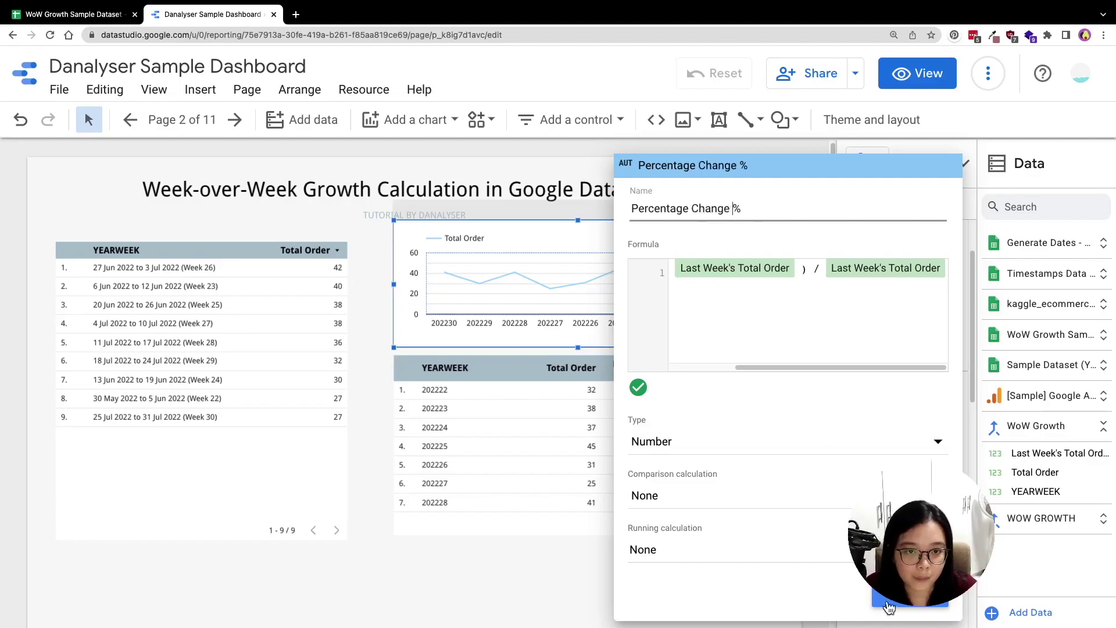
click(573, 258)
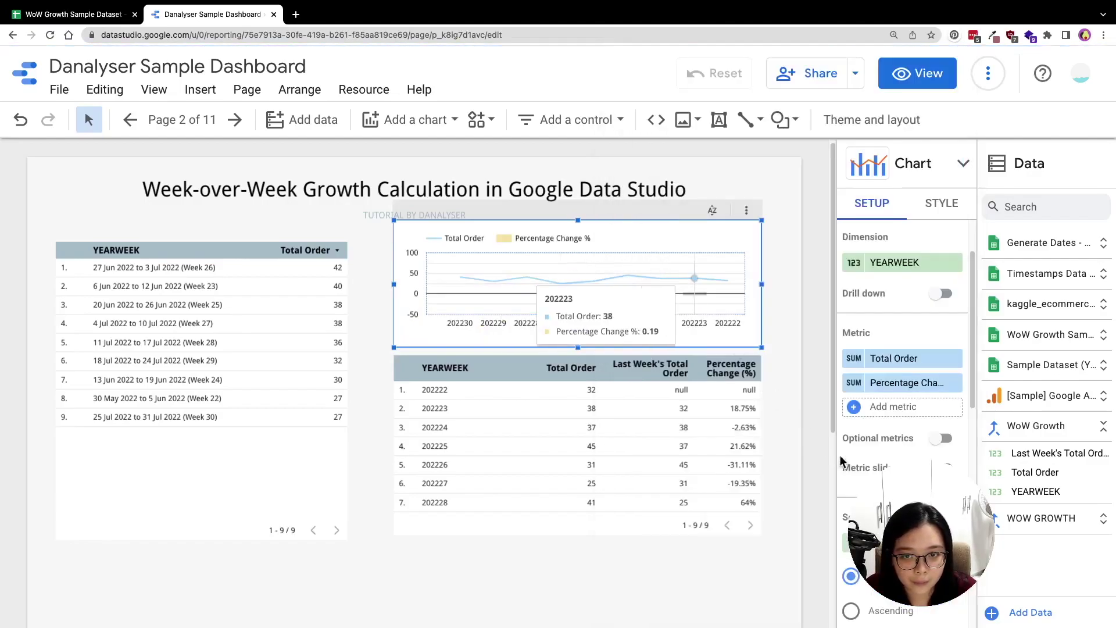
Style the combo chart's Total Order series as bars and its Percentage Change % series as a line
click(955, 205)
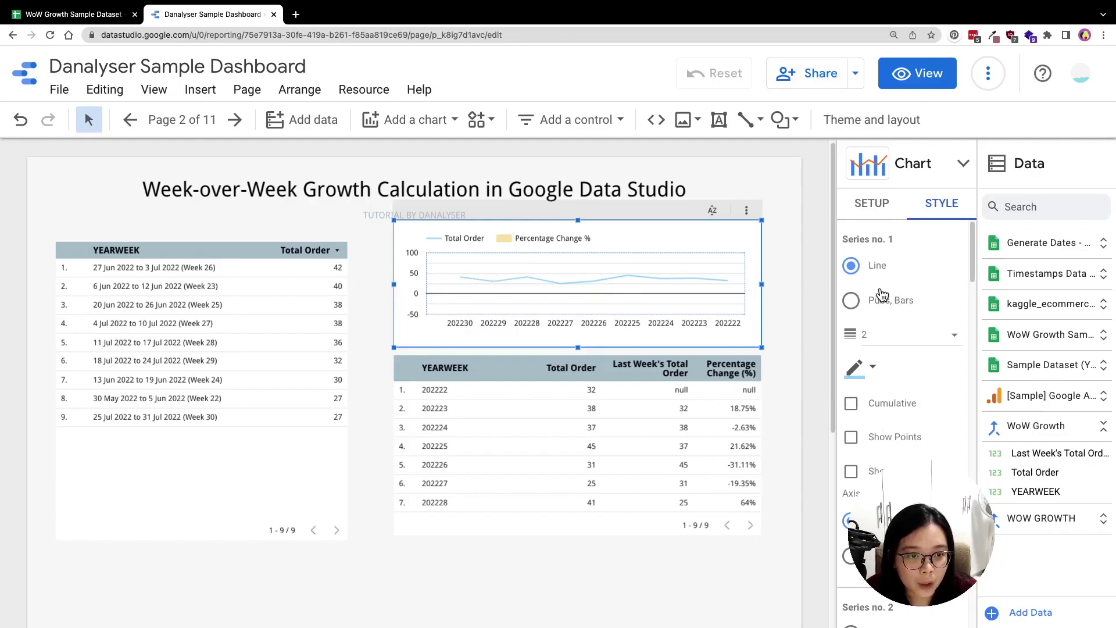
click(853, 305)
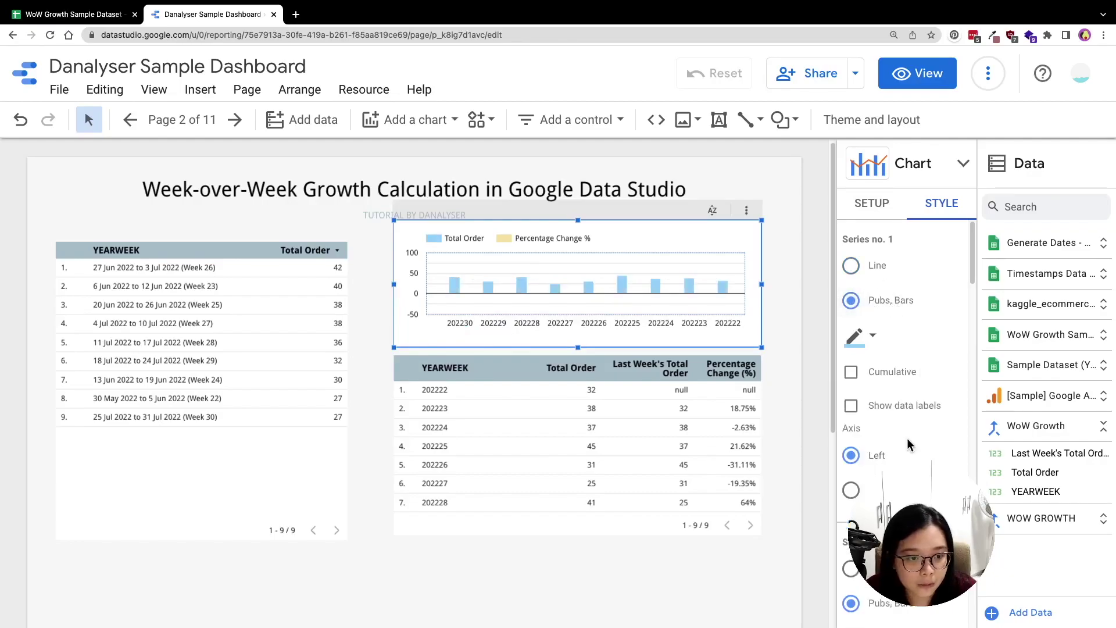
scroll(906, 458, down, 1)
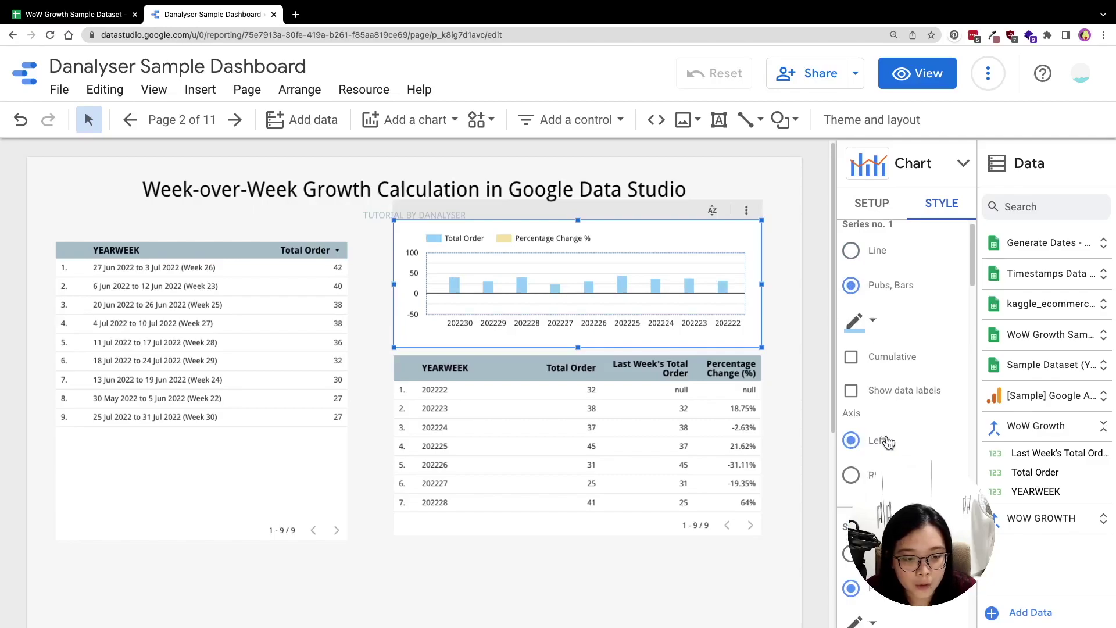
scroll(889, 442, down, 3)
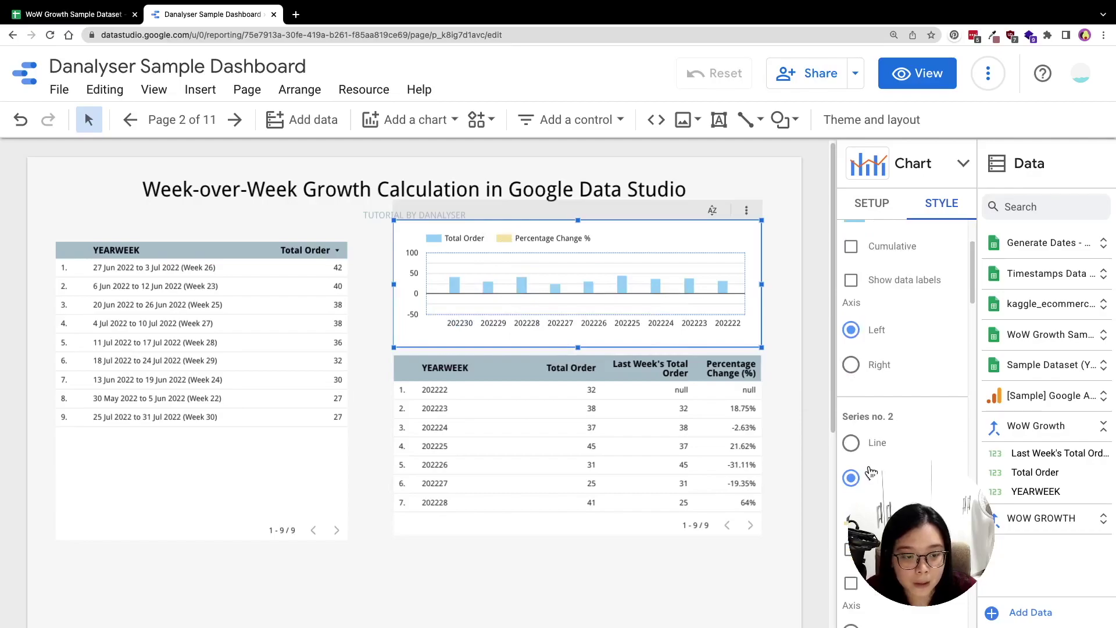
click(852, 444)
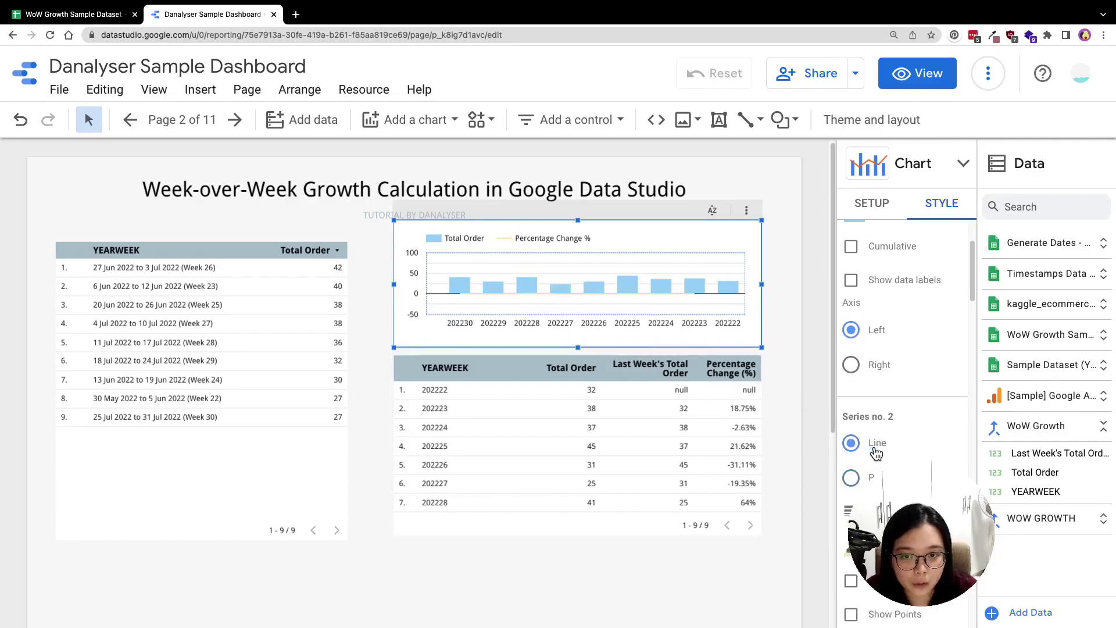
Assign the Percentage Change % series to the right axis and show the right Y-axis title
scroll(904, 407, down, 5)
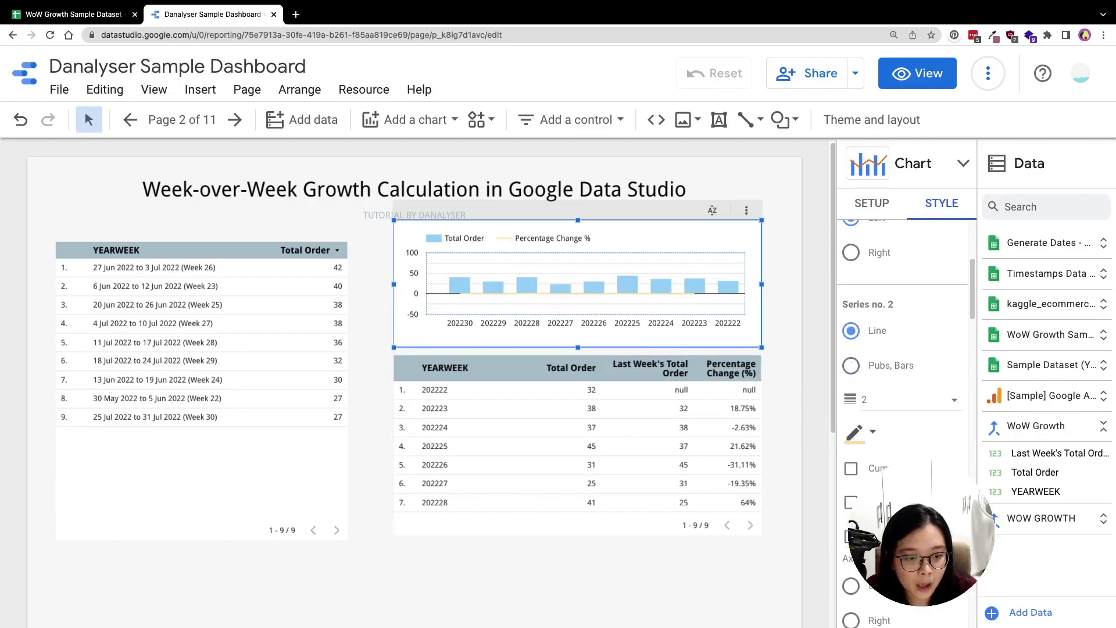
scroll(875, 474, down, 1)
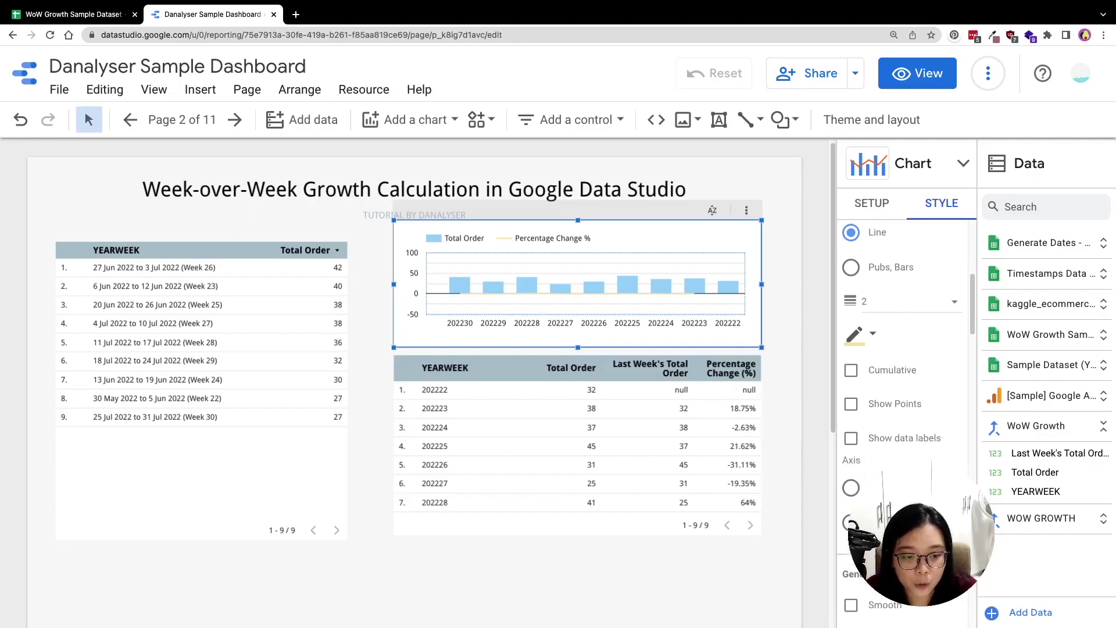
click(851, 522)
scroll(917, 436, down, 10)
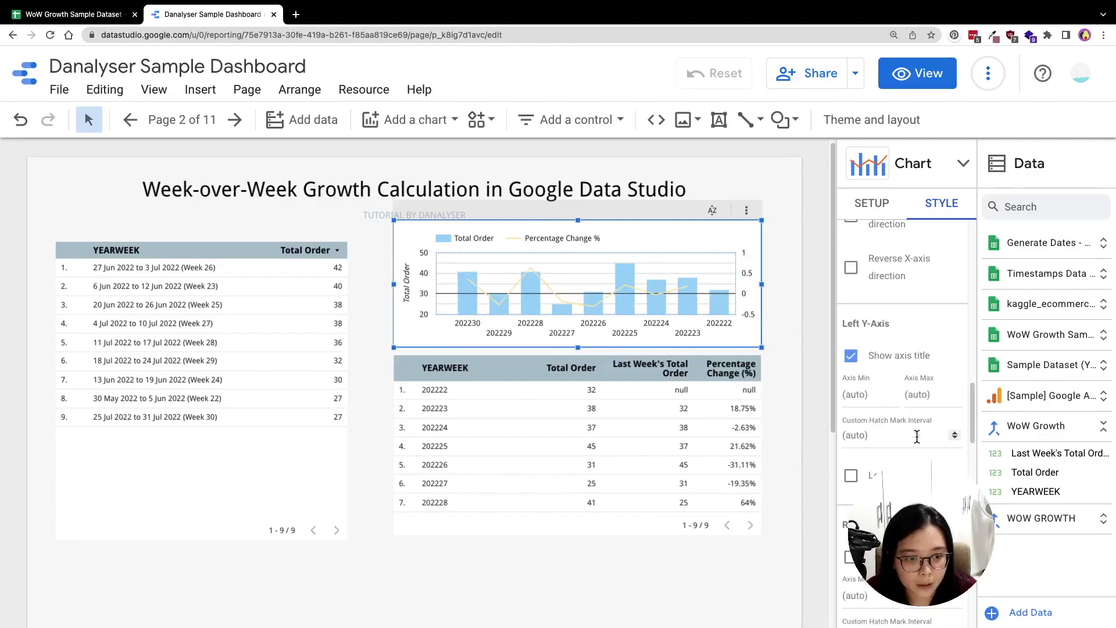
scroll(901, 407, down, 4)
click(889, 463)
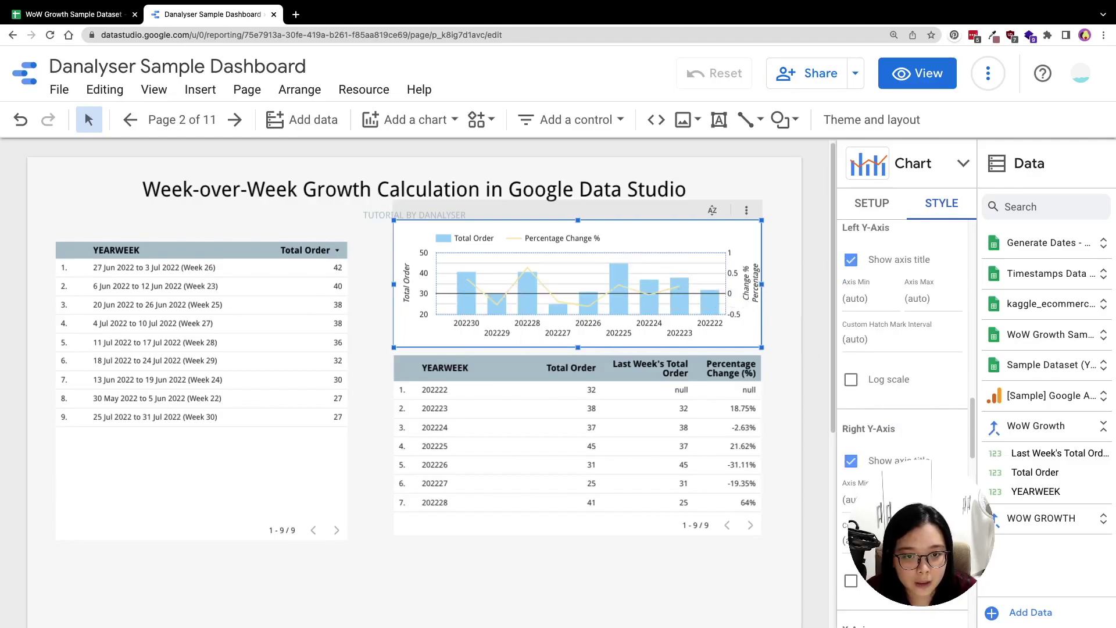
Set the combo chart's YEARWEEK sort to ascending and deselect the chart
scroll(901, 407, down, 4)
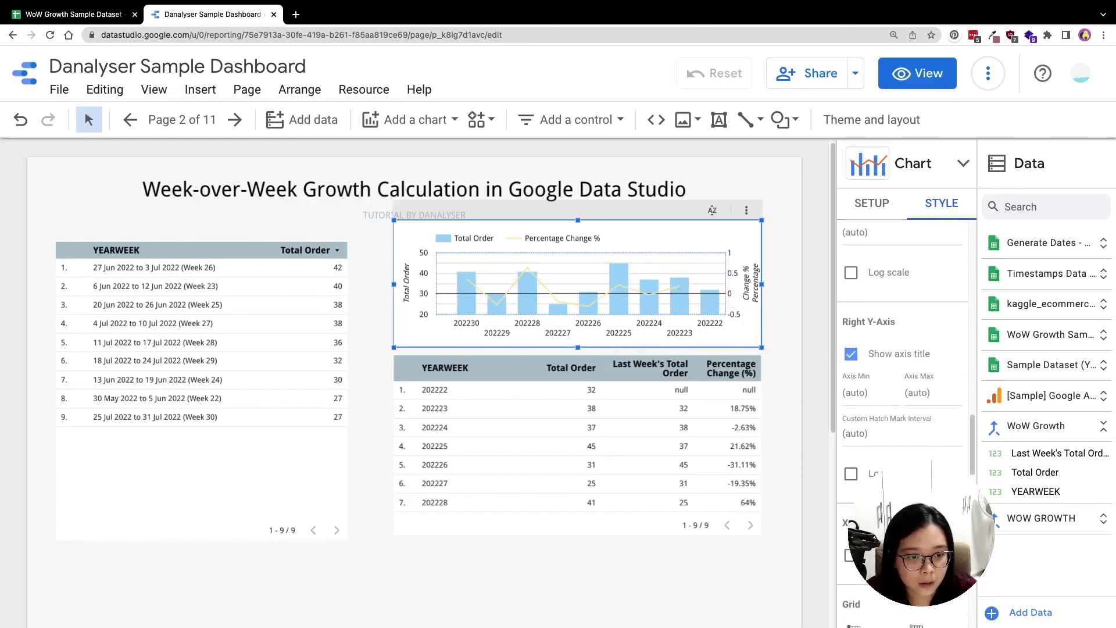
scroll(904, 454, down, 3)
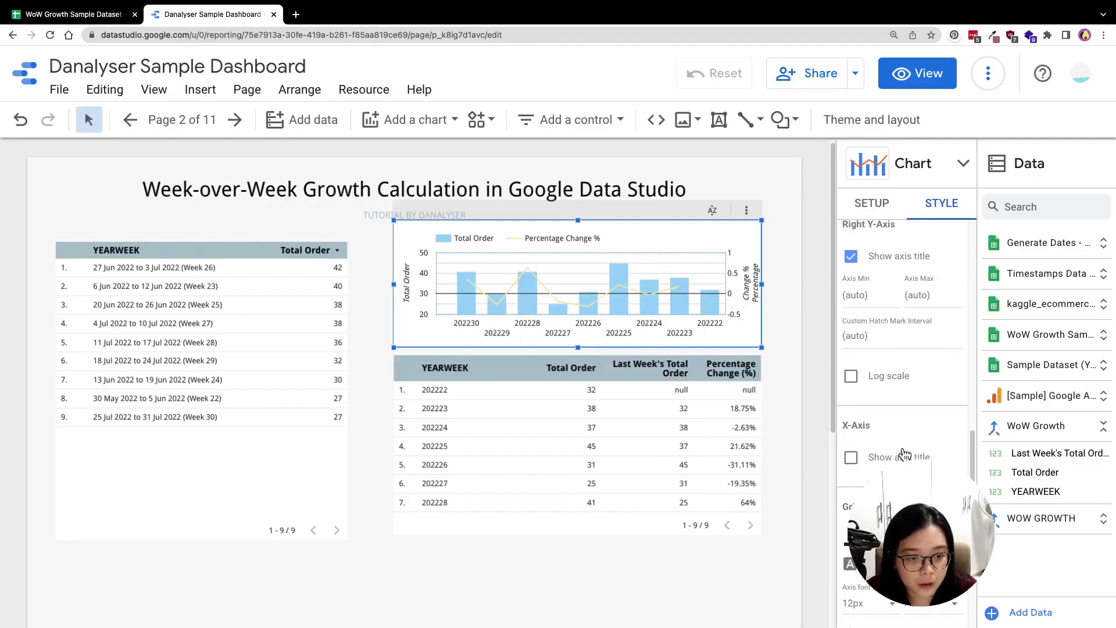
scroll(892, 407, down, 5)
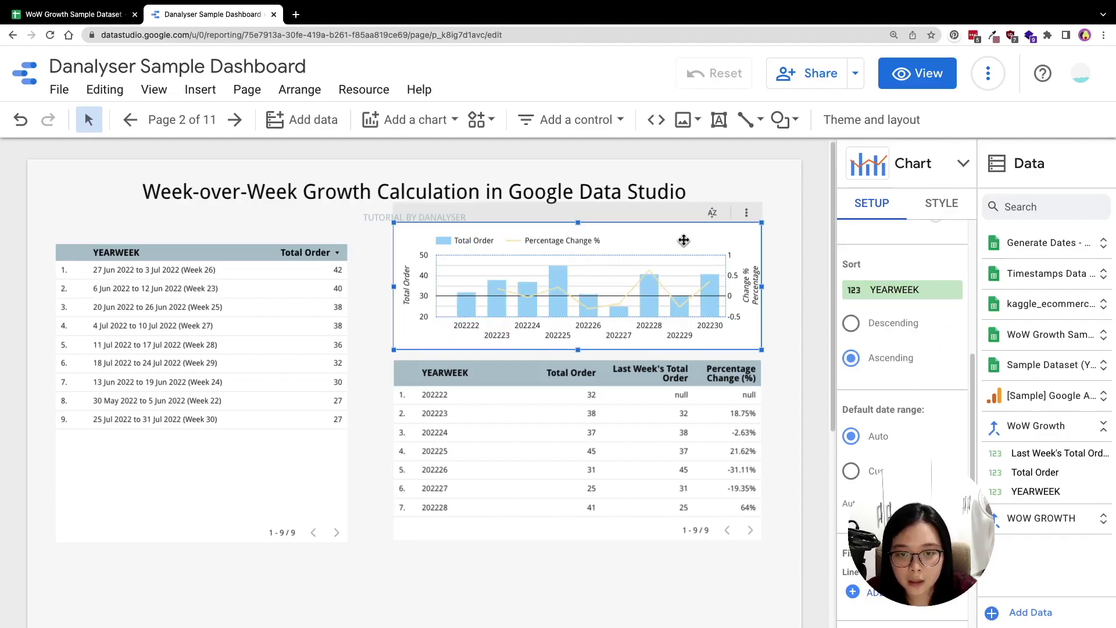
click(803, 343)
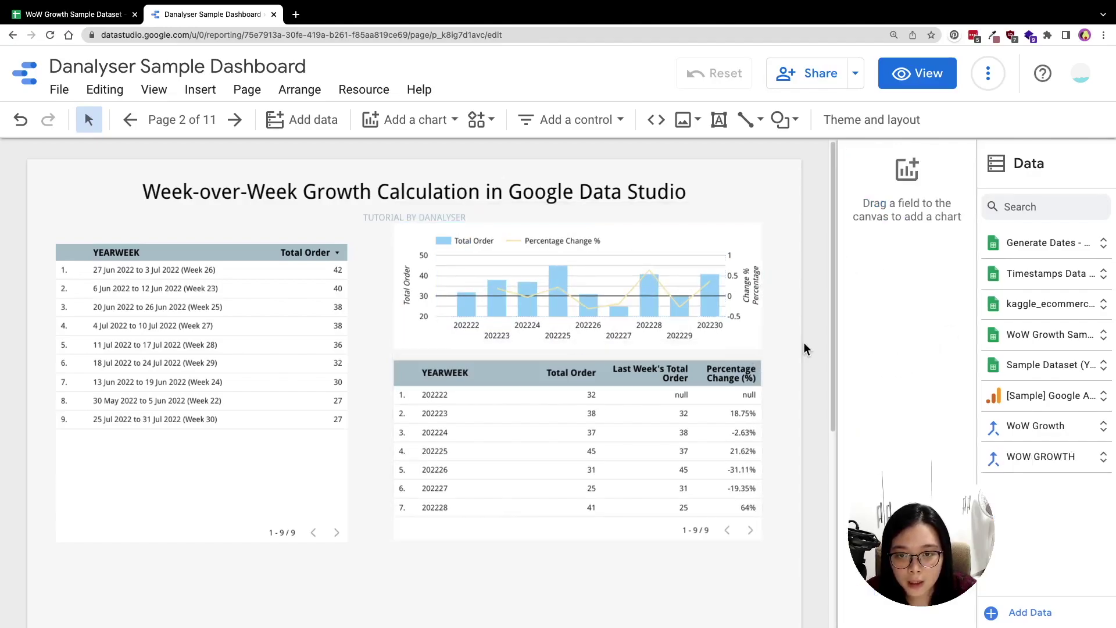